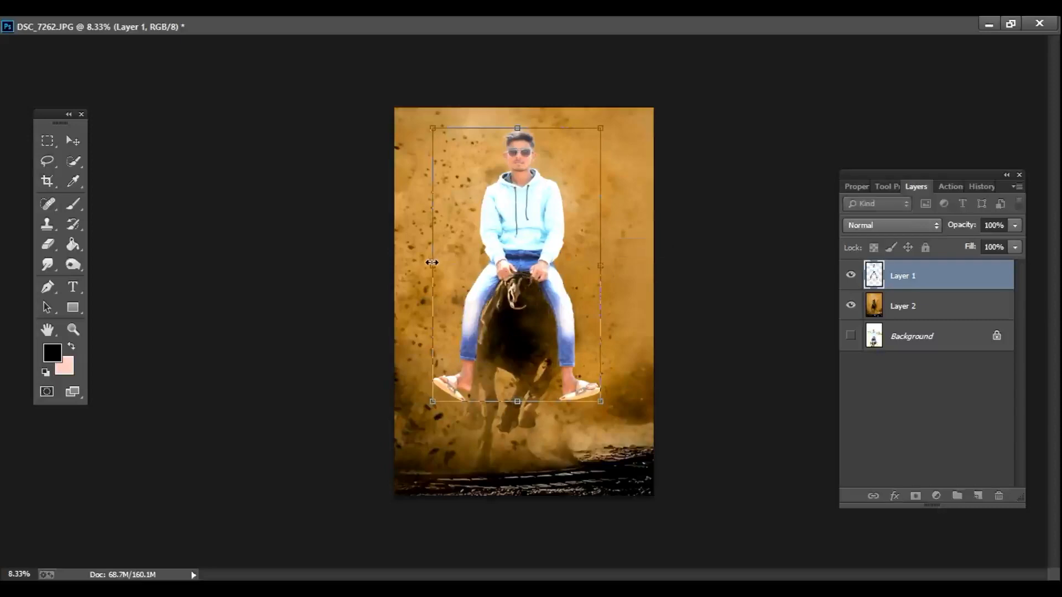
Stretch the rider cut-out slightly toward the left and upward, and apply the transform
drag(433, 265, 428, 265)
drag(516, 128, 515, 120)
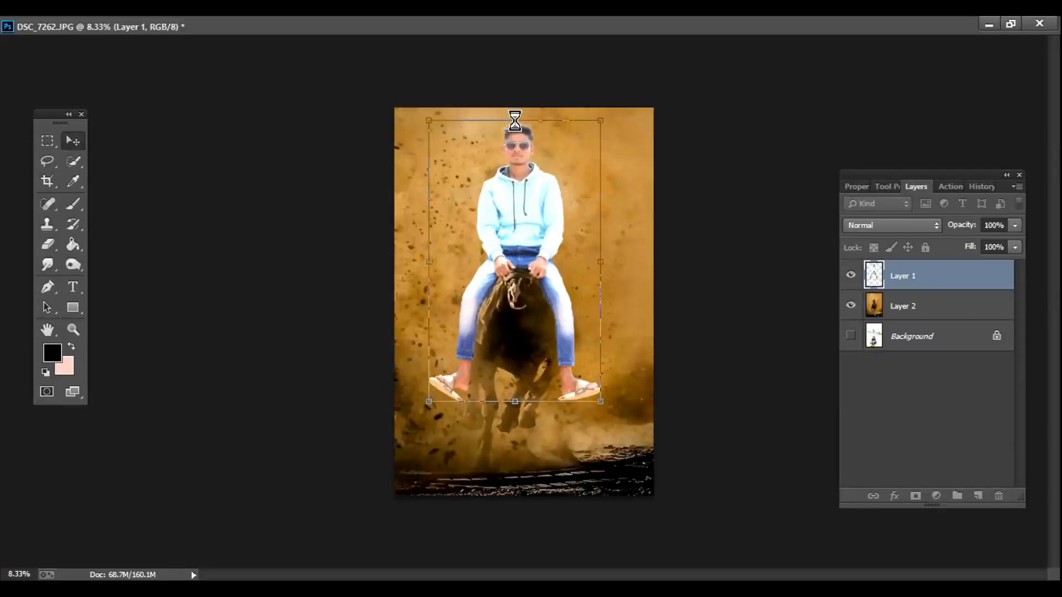
key(Return)
Lower the opacity of Layer 1 to 30% so the horse's head shows through the rider
click(525, 288)
click(525, 287)
click(525, 287)
click(525, 287)
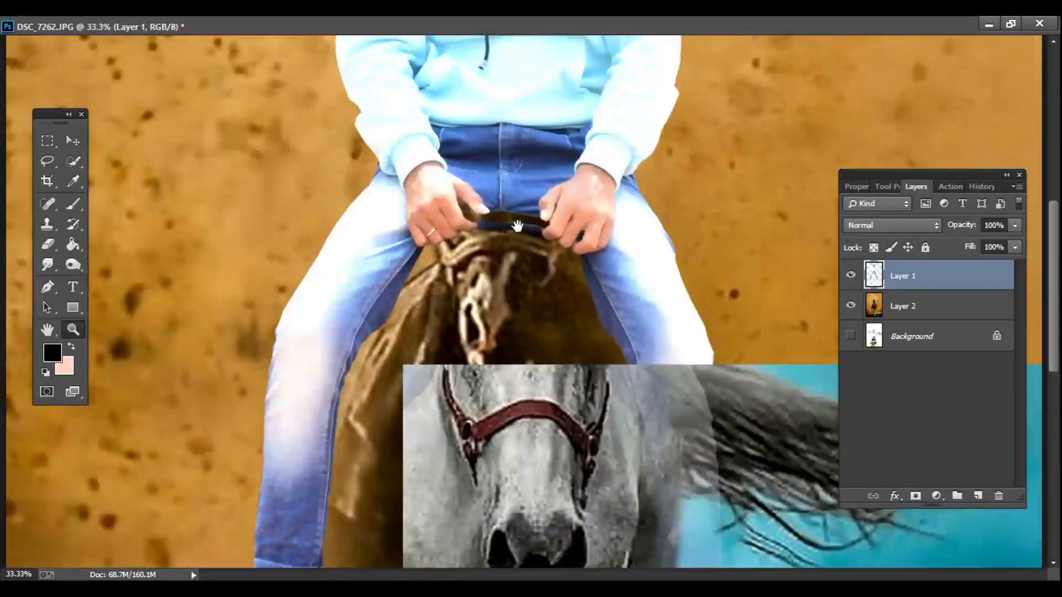
drag(990, 243, 965, 255)
click(440, 327)
click(604, 331)
click(1015, 225)
With a smaller Eraser, remove the rider's fingers and jeans covering the lower part of the horse's face
key(e)
mouse_move(483, 432)
mouse_down()
mouse_move(453, 356)
mouse_move(457, 376)
mouse_up()
key(bracketleft)
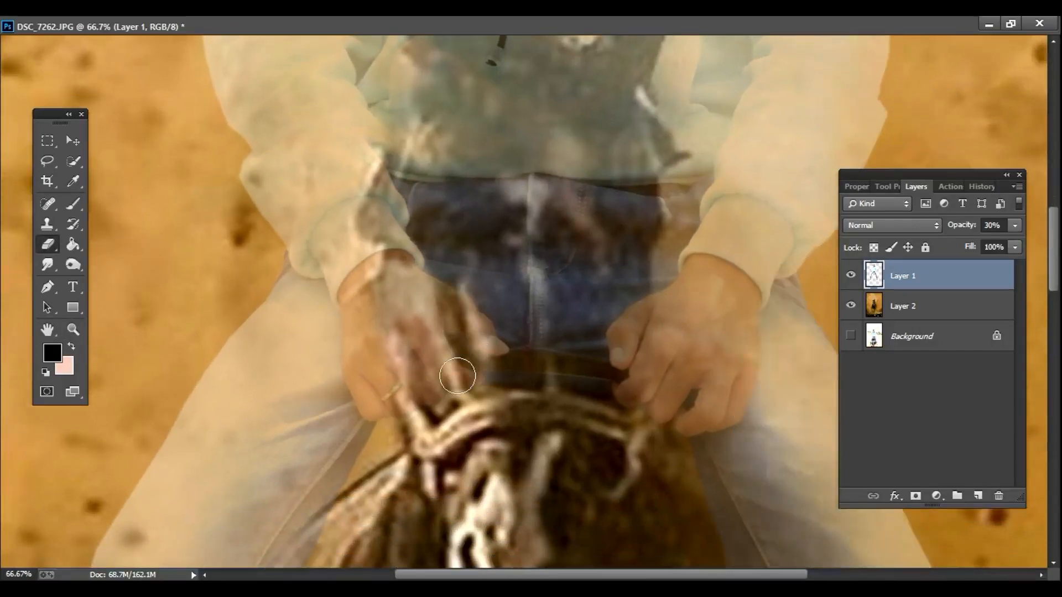
click(1011, 25)
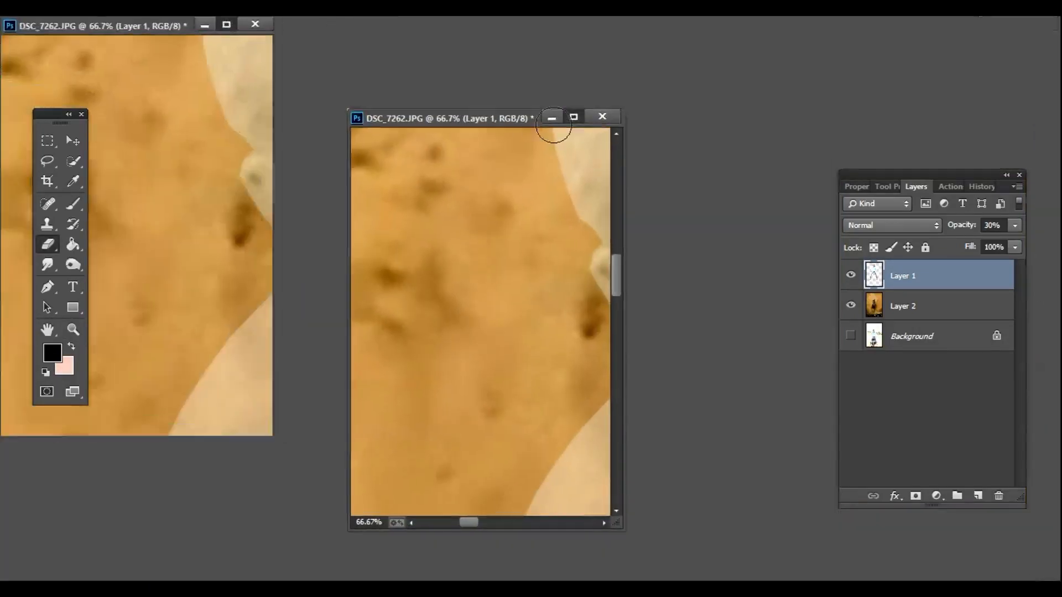
click(573, 117)
mouse_move(498, 271)
mouse_down()
mouse_move(473, 234)
mouse_move(397, 289)
mouse_up()
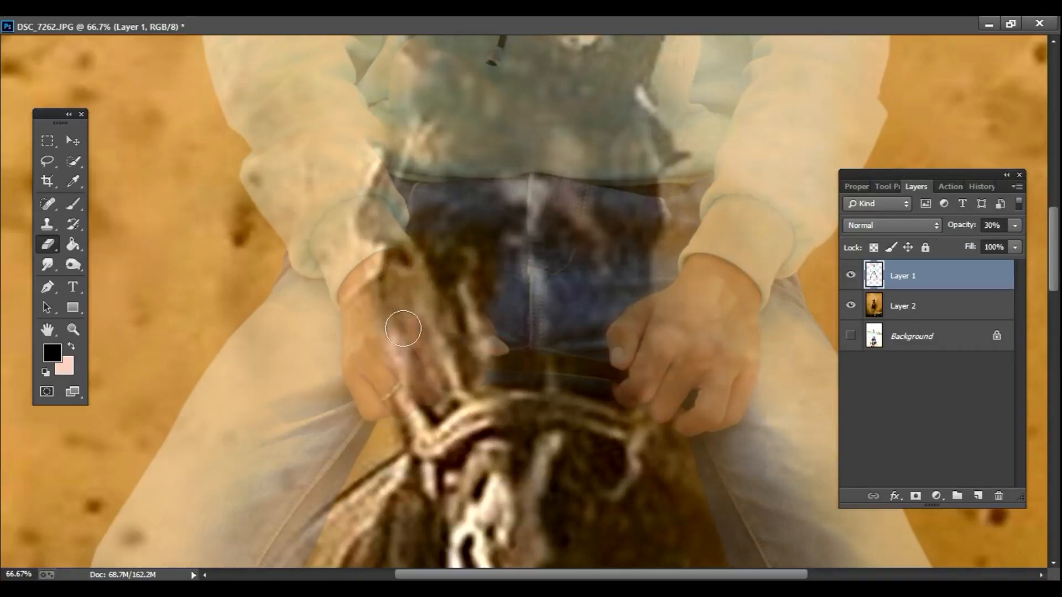
drag(403, 328, 421, 374)
mouse_move(498, 308)
mouse_down()
mouse_move(552, 277)
mouse_move(552, 245)
mouse_move(614, 304)
mouse_up()
Check the horse's outline with Layer 1 hidden, show the layer again and lower its opacity to 16%
drag(621, 116, 566, 277)
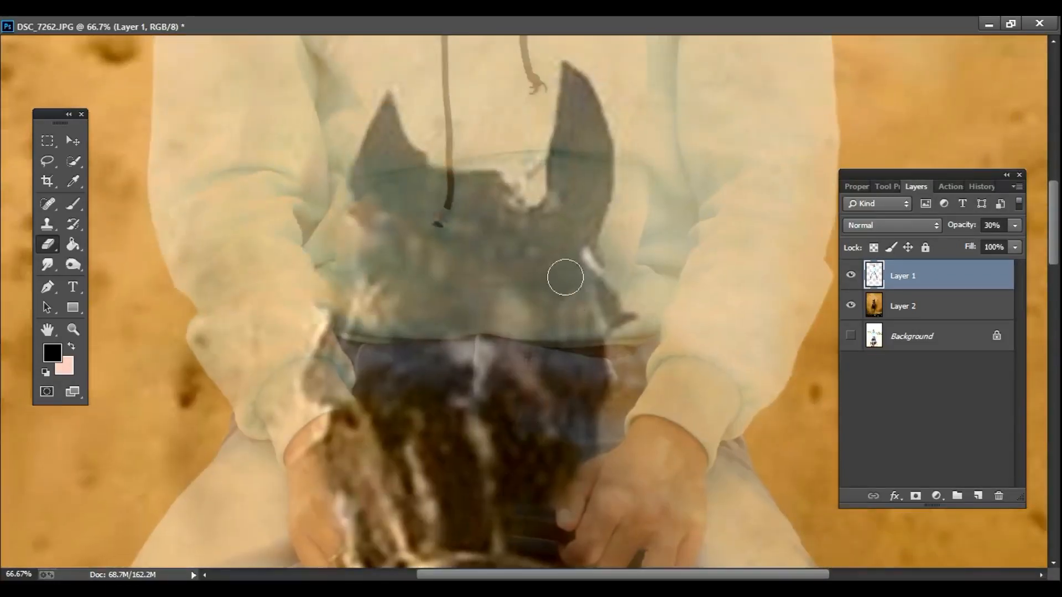
key(z)
scroll(558, 230, down, 2)
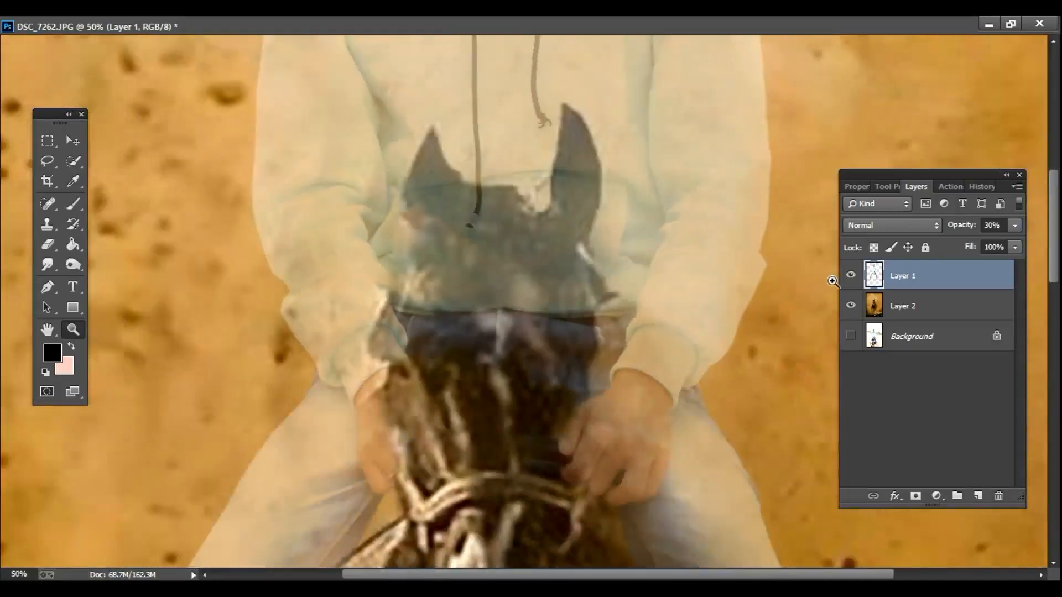
click(850, 275)
scroll(480, 294, up, 3)
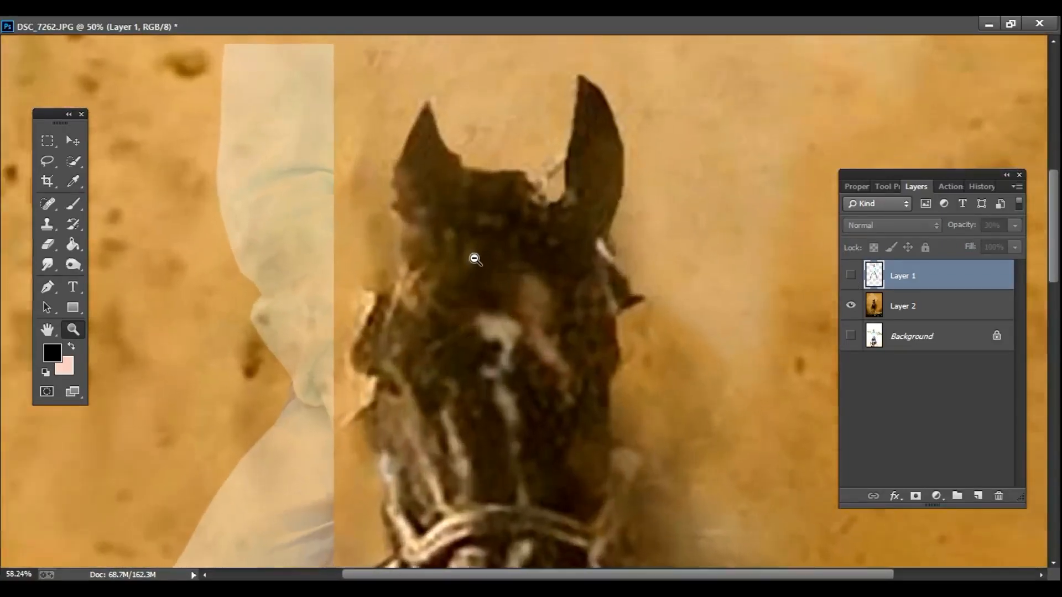
key(e)
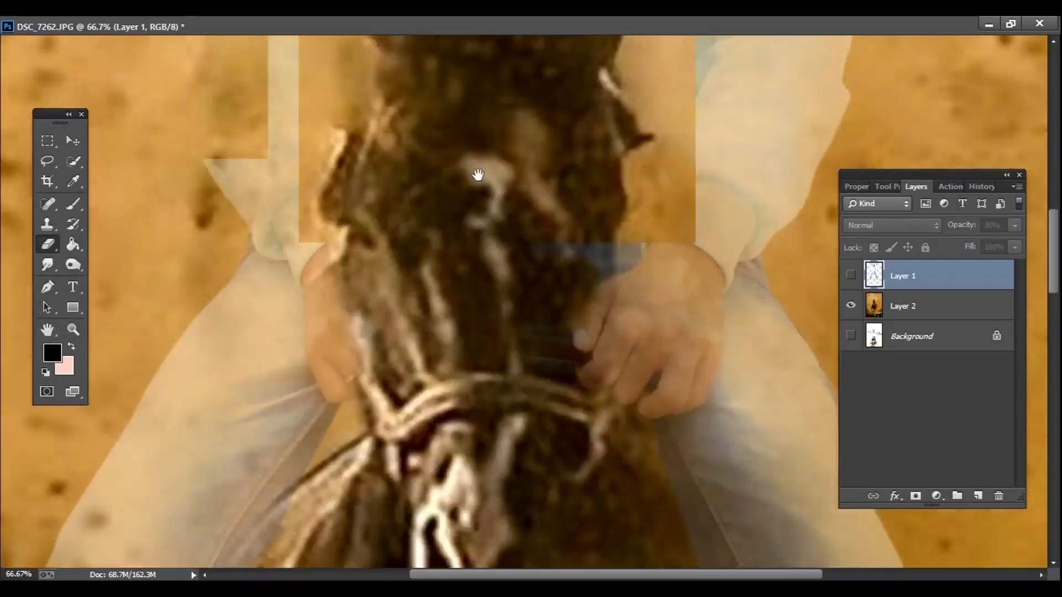
click(852, 276)
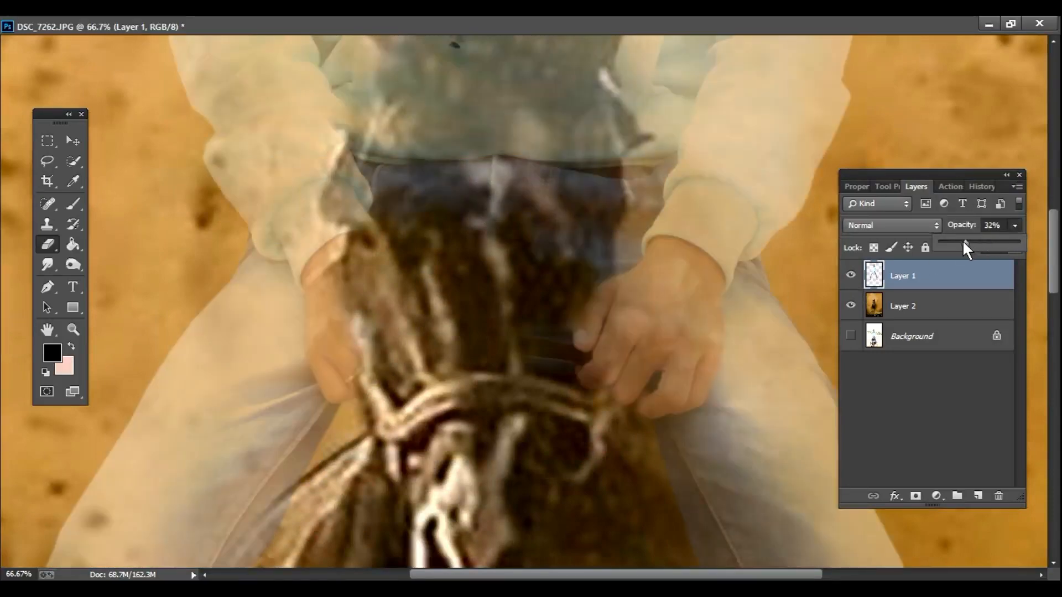
drag(964, 242, 952, 242)
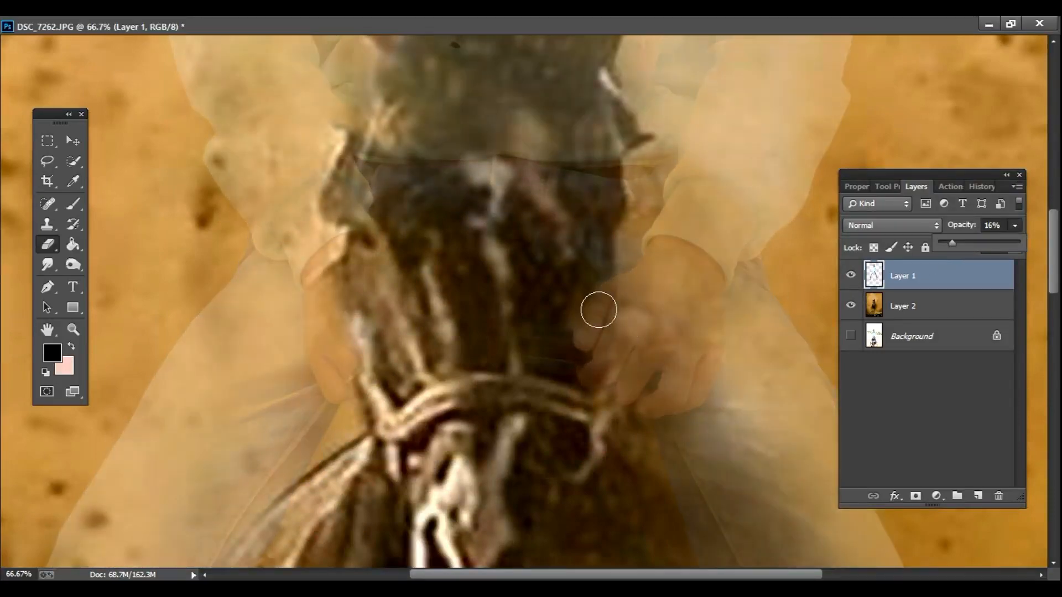
Erase the fingertips of the hand overlapping the right edge of the horse's muzzle
click(599, 310)
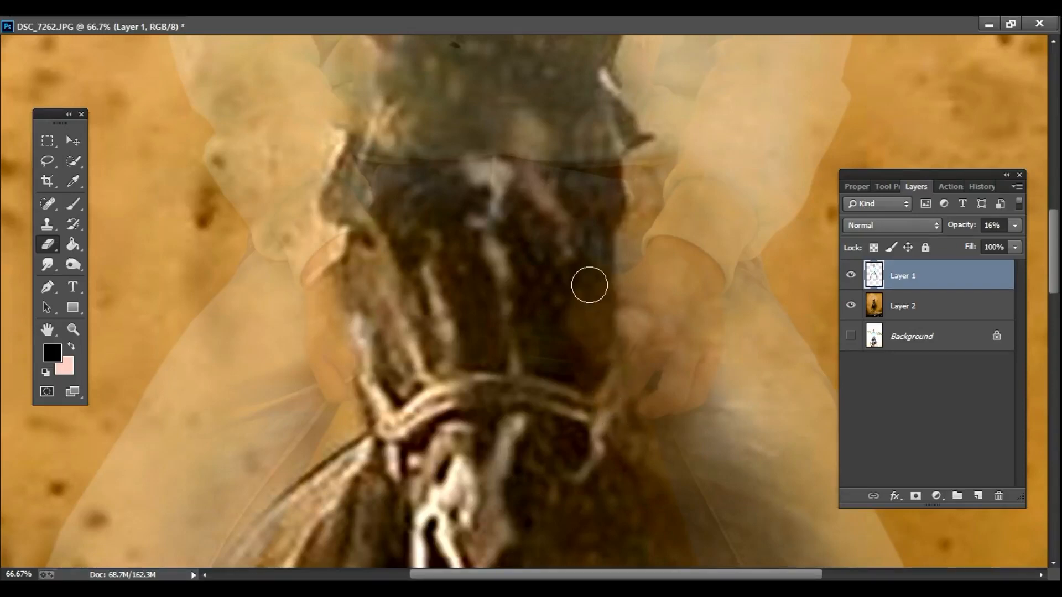
drag(479, 417, 478, 214)
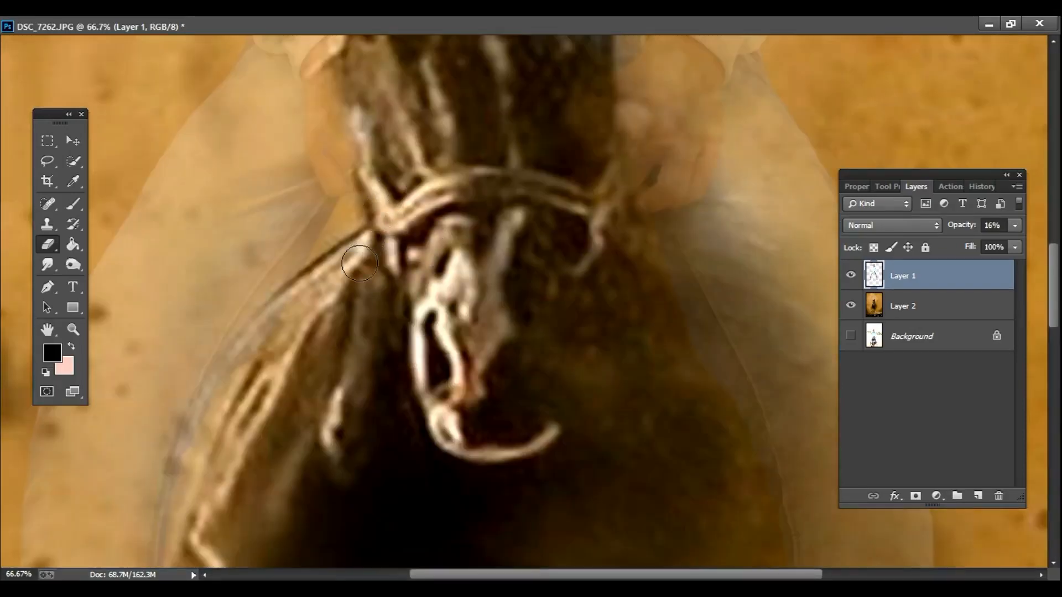
scroll(359, 263, up, 5)
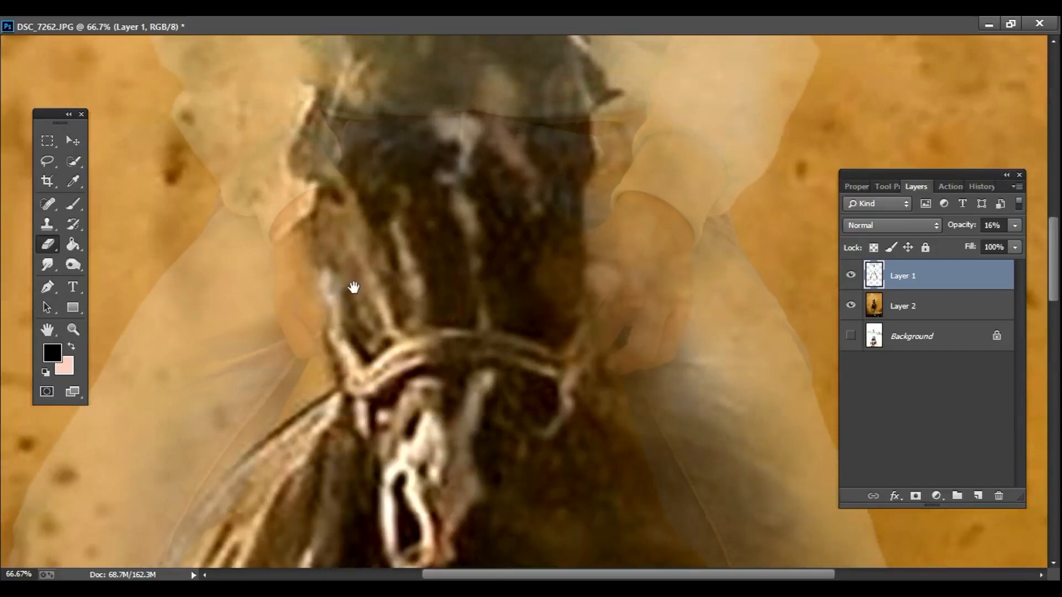
scroll(354, 287, up, 3)
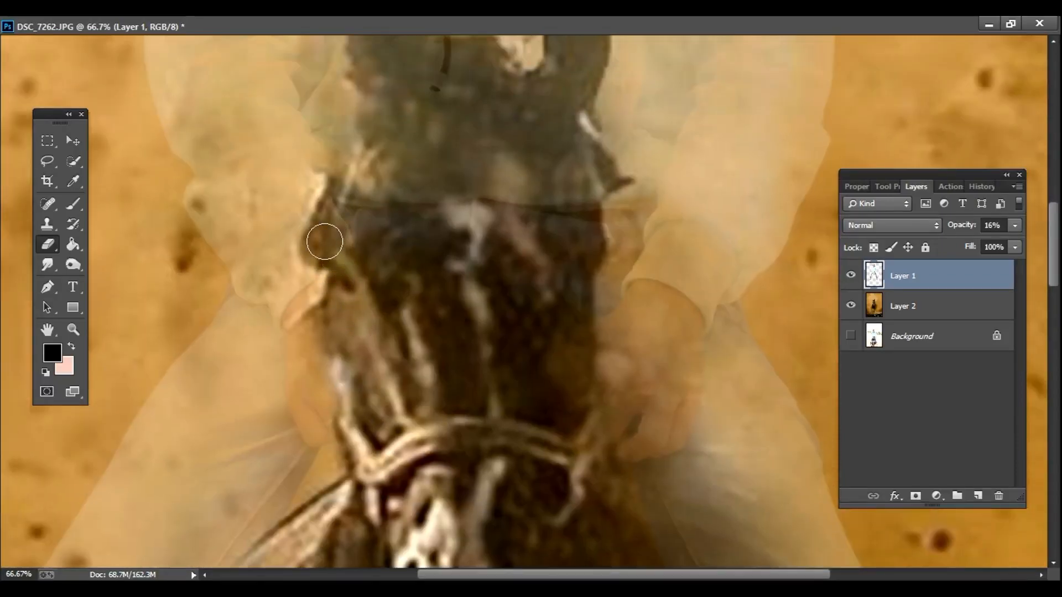
scroll(356, 303, up, 4)
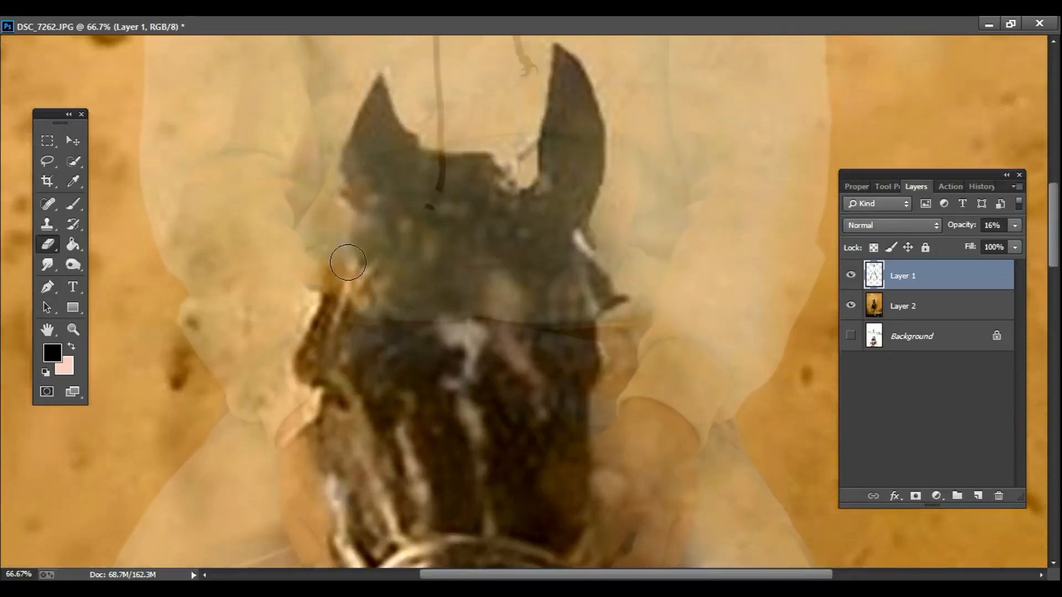
Erase the hoodie and jeans covering the horse's forehead and the base of its ears
mouse_move(348, 262)
mouse_down()
mouse_move(365, 175)
mouse_move(362, 186)
mouse_move(407, 190)
mouse_move(416, 176)
mouse_move(396, 153)
mouse_move(392, 164)
mouse_move(470, 176)
mouse_move(490, 224)
mouse_move(553, 191)
mouse_move(559, 155)
mouse_move(579, 145)
mouse_move(563, 218)
mouse_move(581, 279)
mouse_move(573, 336)
mouse_up()
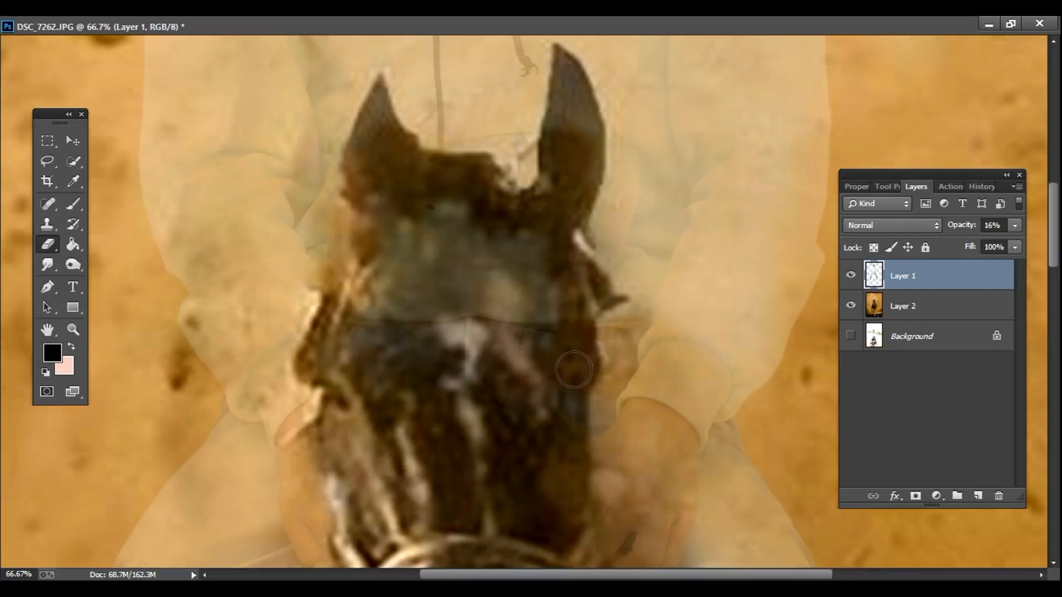
mouse_move(566, 467)
mouse_down()
mouse_move(537, 363)
mouse_move(542, 290)
mouse_move(515, 327)
mouse_move(486, 241)
mouse_move(462, 227)
mouse_move(435, 230)
mouse_move(383, 316)
mouse_move(367, 319)
mouse_move(434, 373)
mouse_up()
drag(506, 347, 474, 472)
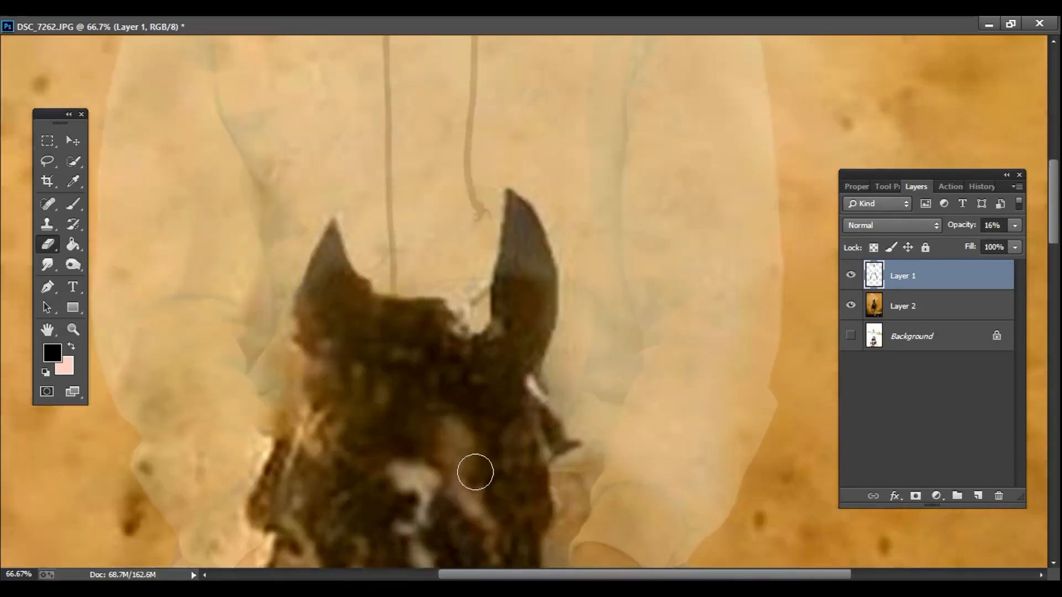
Erase the hoodie covering both of the horse's ears up to their tips
key(ctrl+plus)
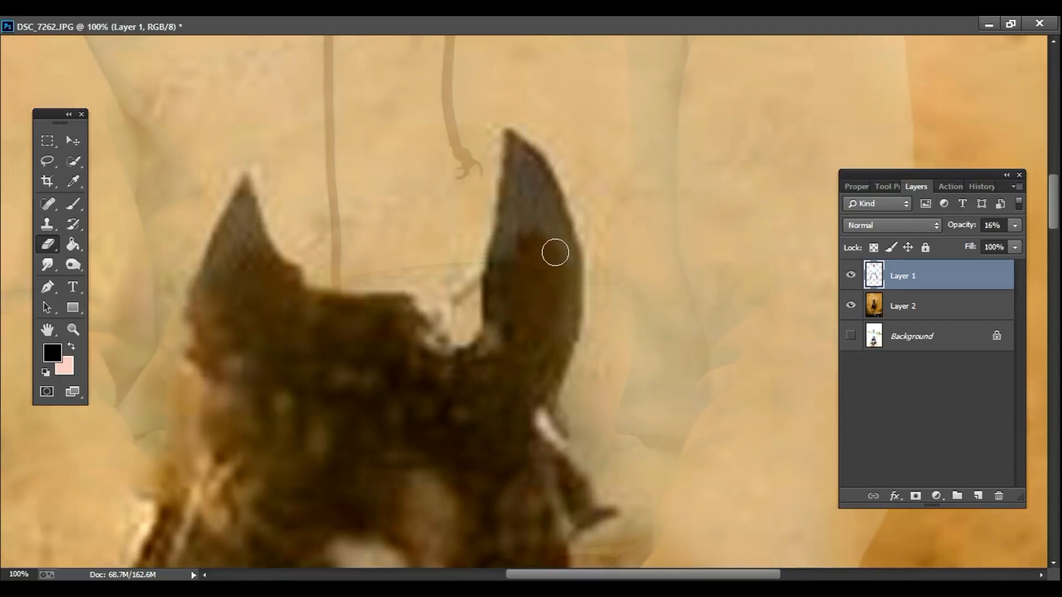
mouse_move(556, 252)
mouse_down()
mouse_move(515, 149)
mouse_move(513, 221)
mouse_move(509, 192)
mouse_up()
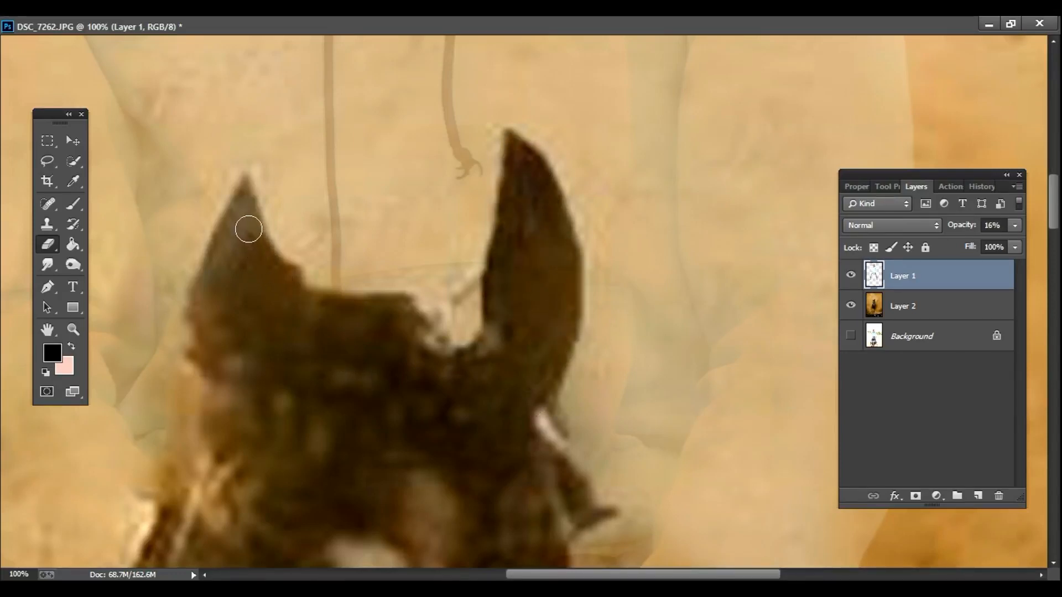
drag(248, 229, 204, 315)
Erase the rider's sleeve and hand along the left edge of the horse's head down to the noseband
drag(206, 379, 330, 198)
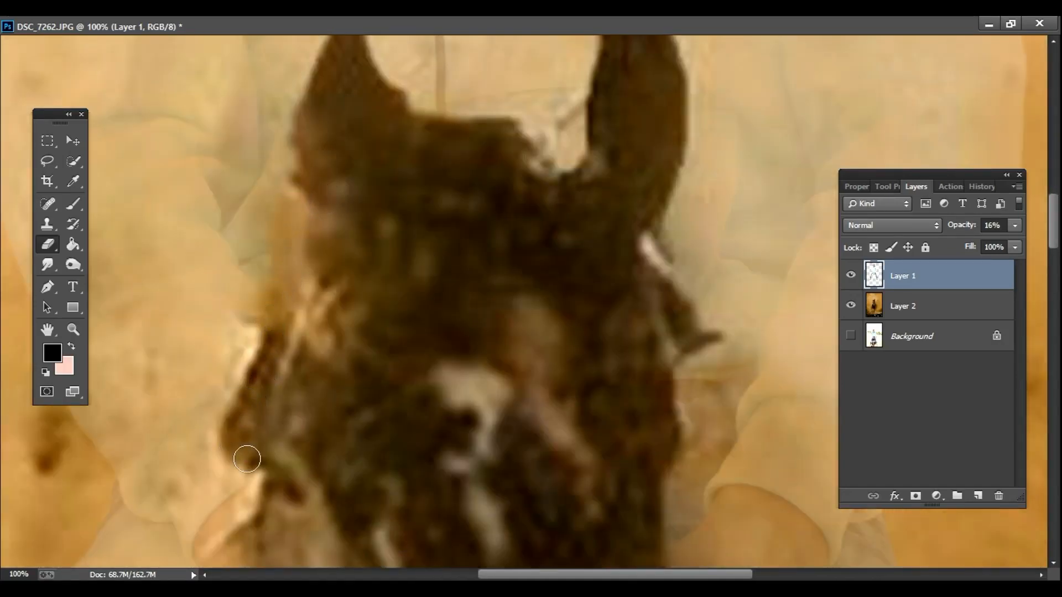
drag(351, 350, 367, 168)
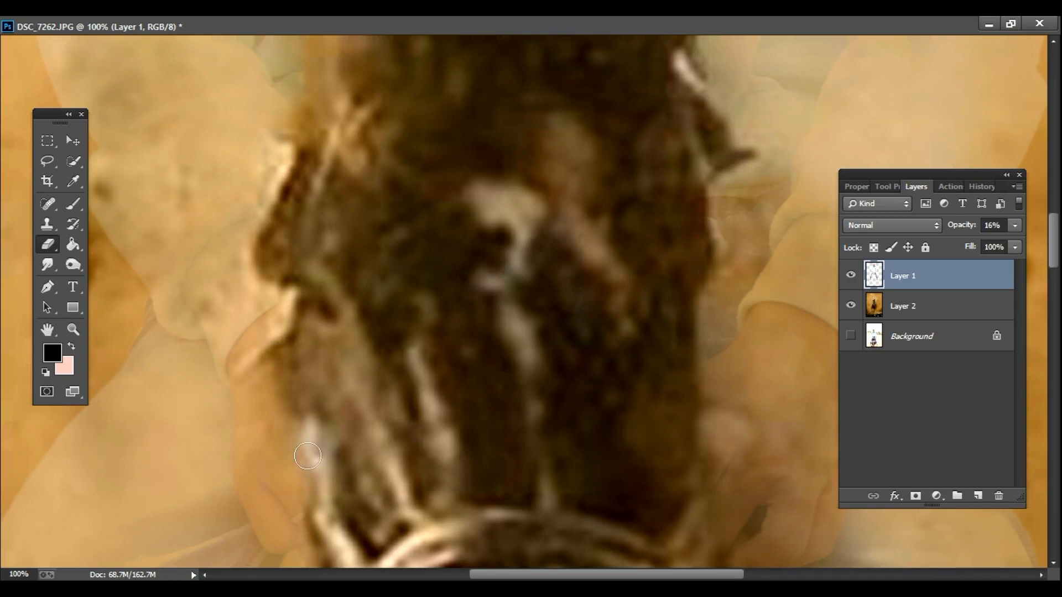
drag(307, 456, 351, 302)
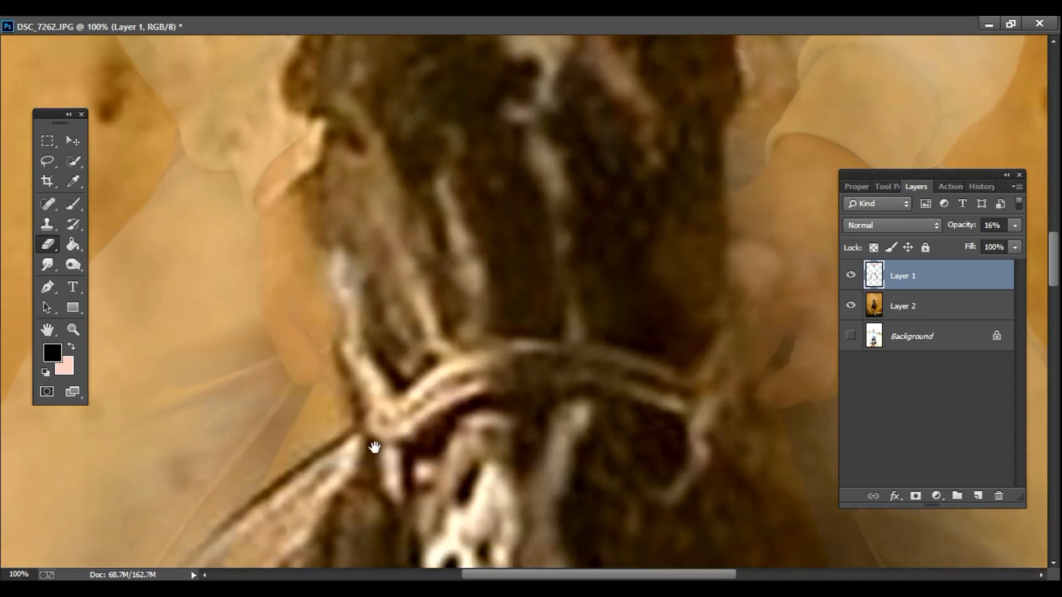
drag(374, 447, 399, 335)
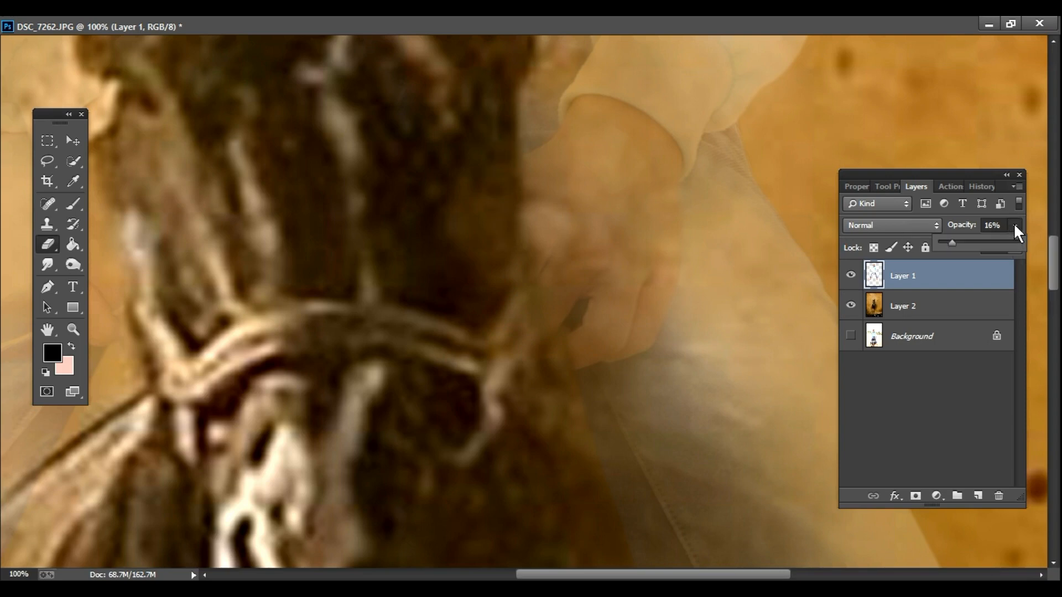
Set Layer 1 back to 100% opacity and erase the leftover jeans patches on the horse's face
drag(1015, 231, 1053, 232)
drag(446, 233, 474, 467)
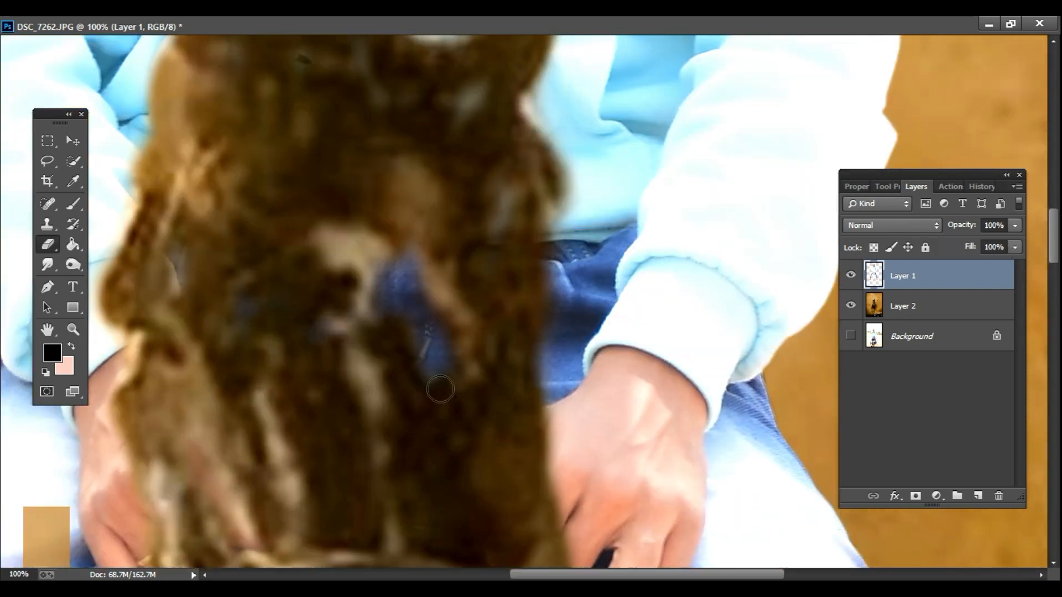
mouse_move(440, 390)
mouse_down()
mouse_move(424, 414)
mouse_move(412, 246)
mouse_move(369, 345)
mouse_move(258, 342)
mouse_up()
drag(386, 220, 409, 414)
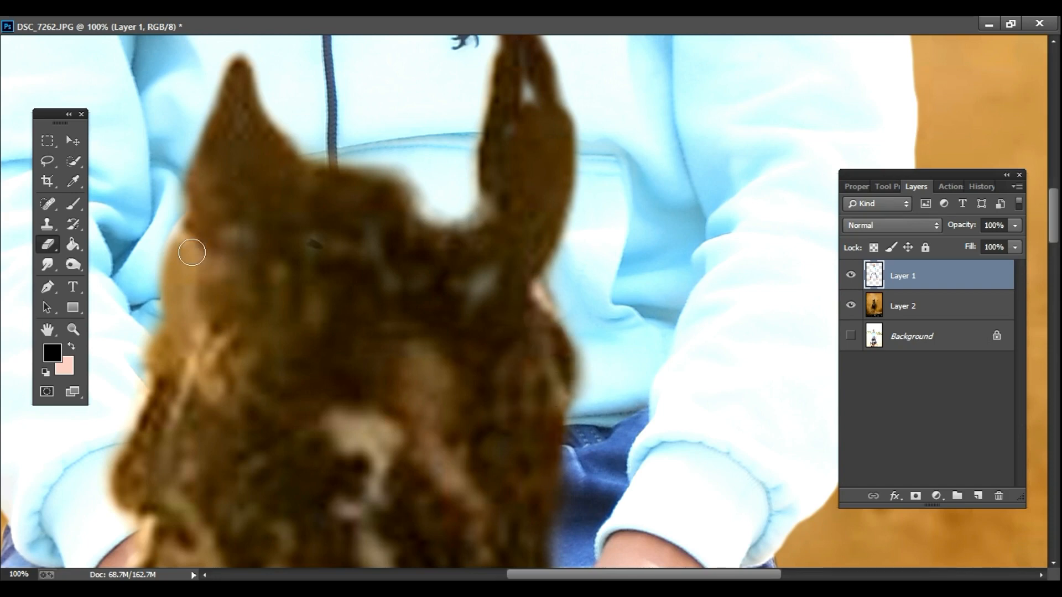
drag(397, 421, 458, 241)
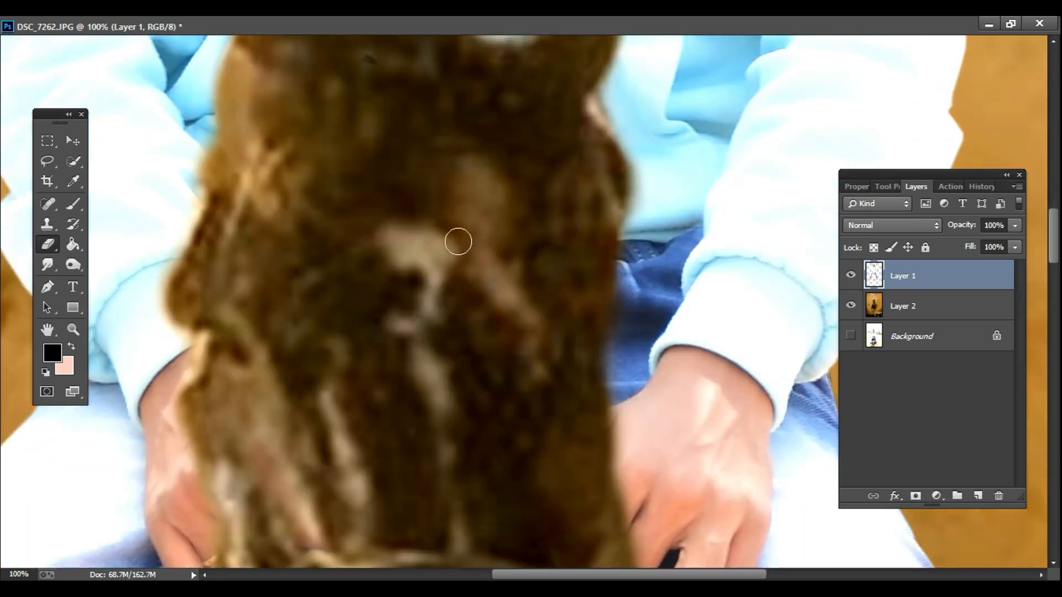
Clean up both sides of the horse's muzzle by erasing the rider's hand edges that overlap it
drag(310, 412, 323, 321)
drag(293, 260, 252, 319)
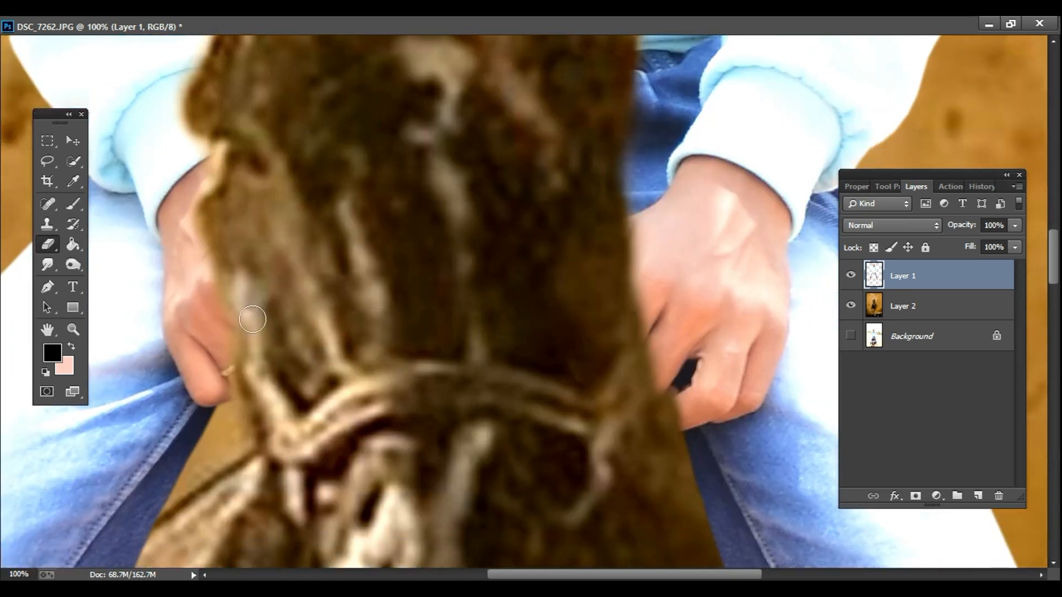
key(h)
drag(239, 191, 505, 339)
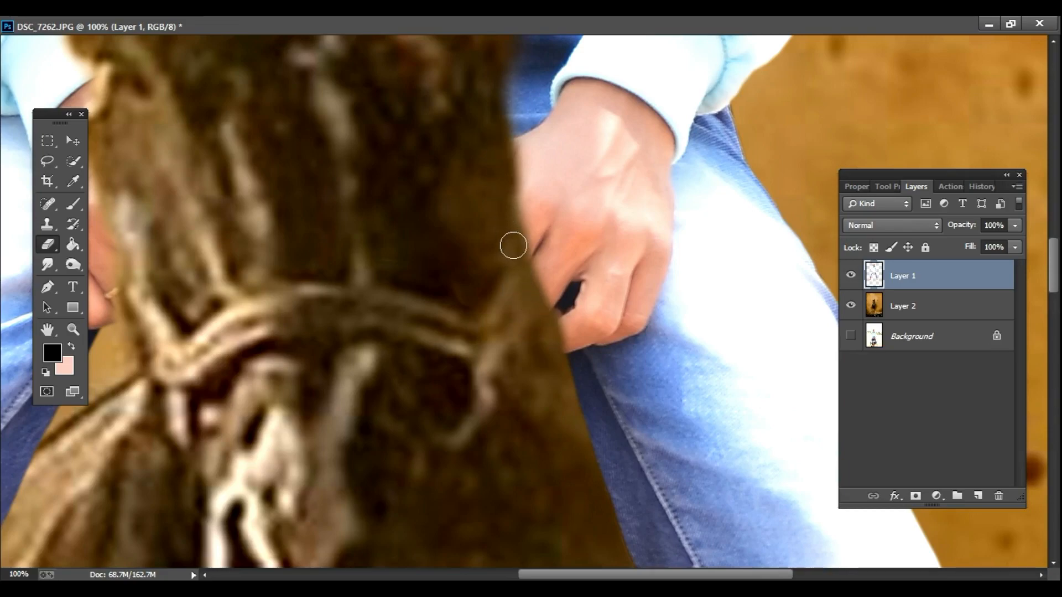
drag(525, 160, 535, 289)
Erase the jeans overlapping the horse's body along the inner leg edges, and review the whole composite
alt+click(487, 355)
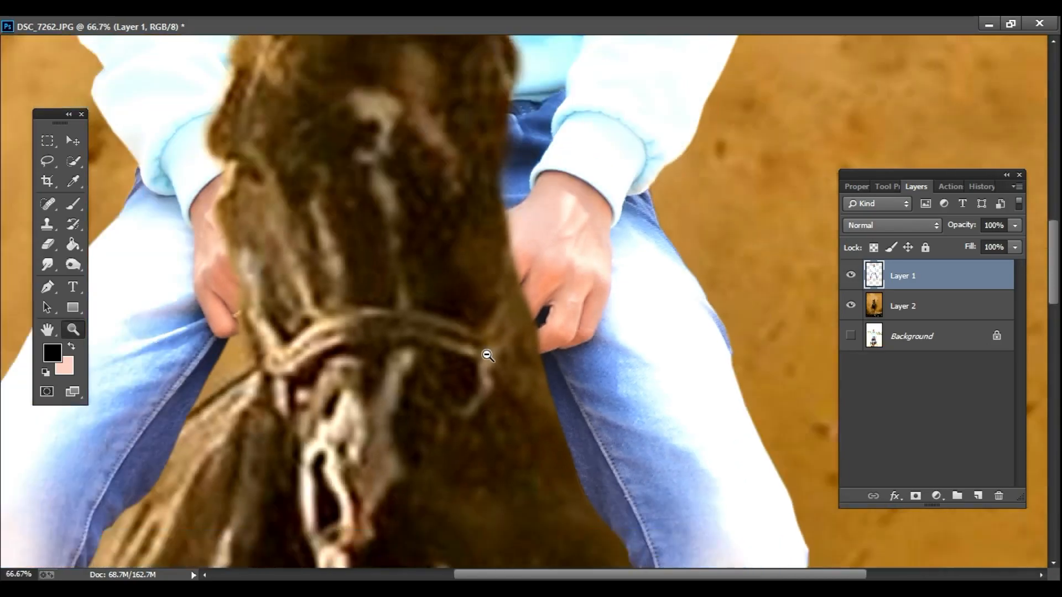
alt+click(487, 355)
alt+click(487, 355)
alt+click(487, 355)
alt+click(488, 355)
click(572, 416)
click(571, 416)
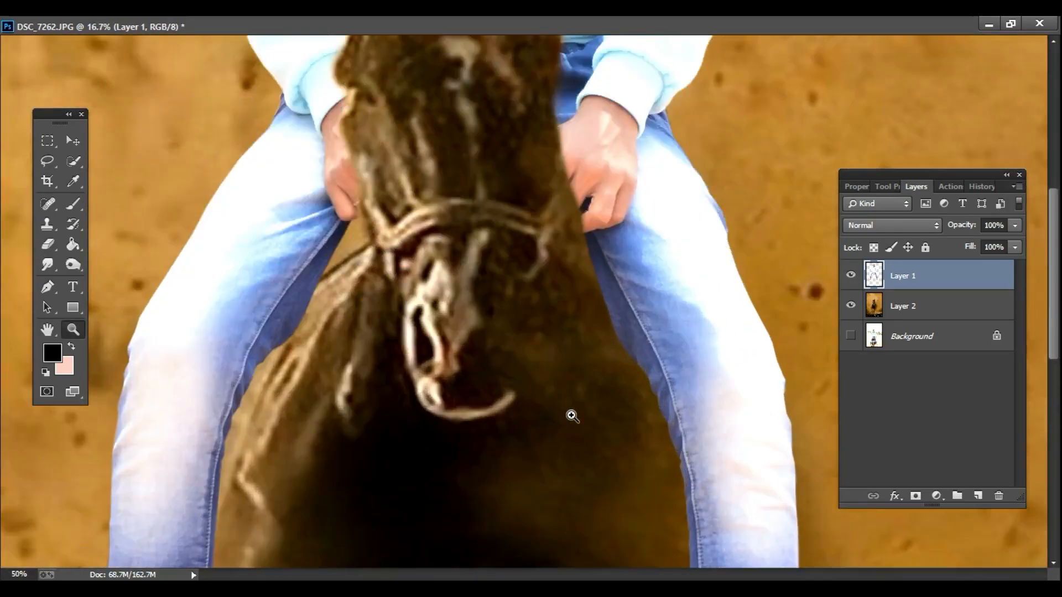
click(570, 415)
click(569, 415)
key(e)
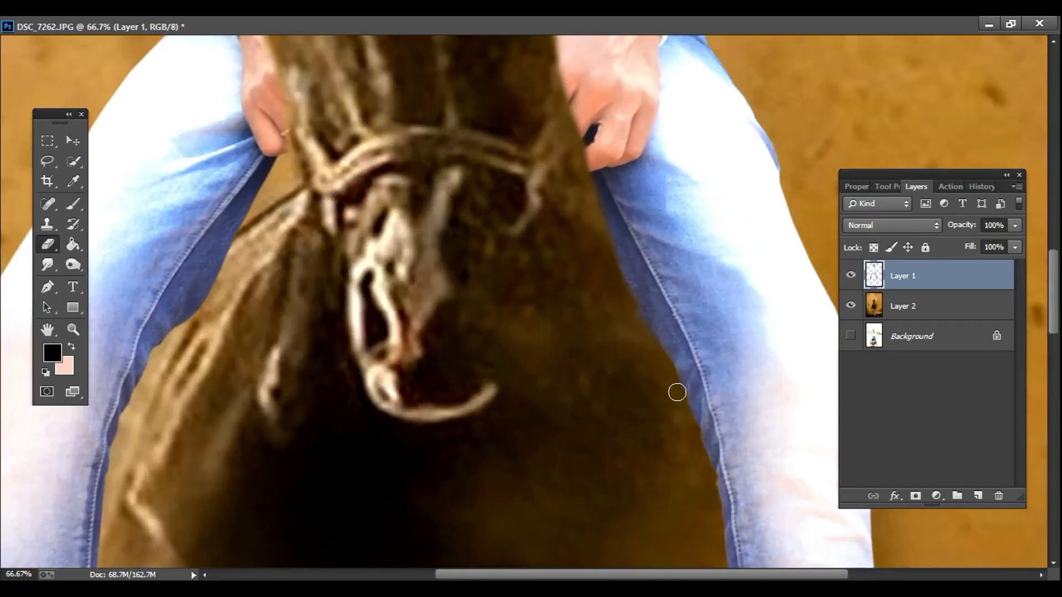
drag(677, 392, 604, 172)
drag(583, 286, 810, 424)
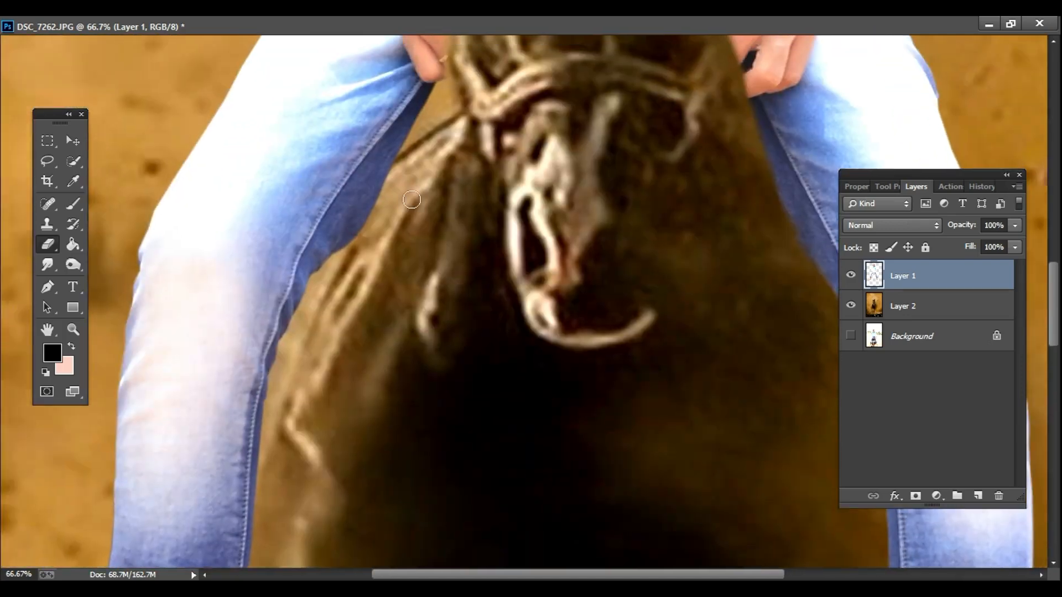
ctrl+click(416, 142)
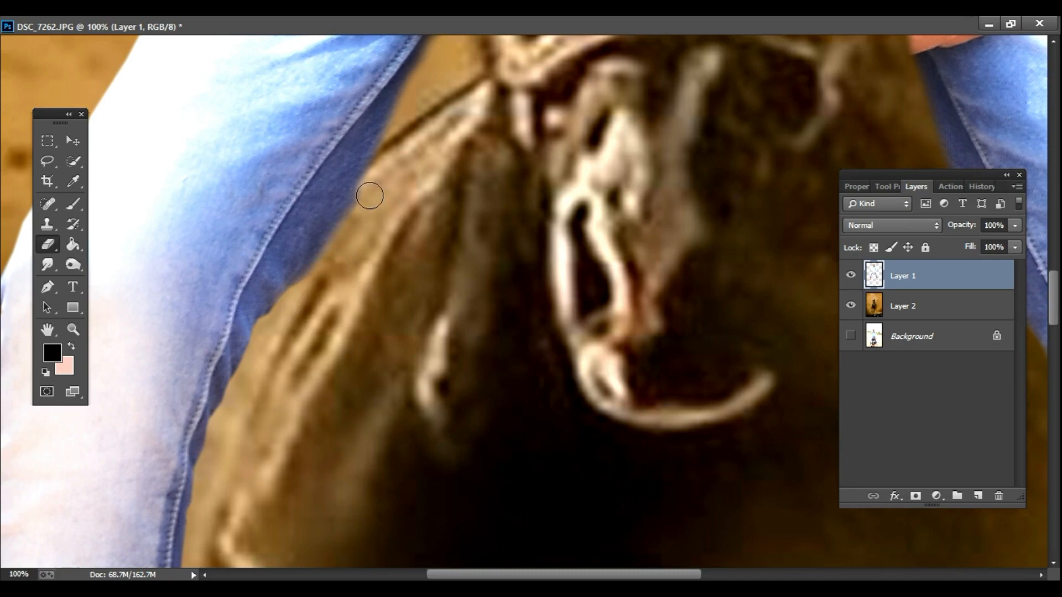
ctrl+alt+click(410, 214)
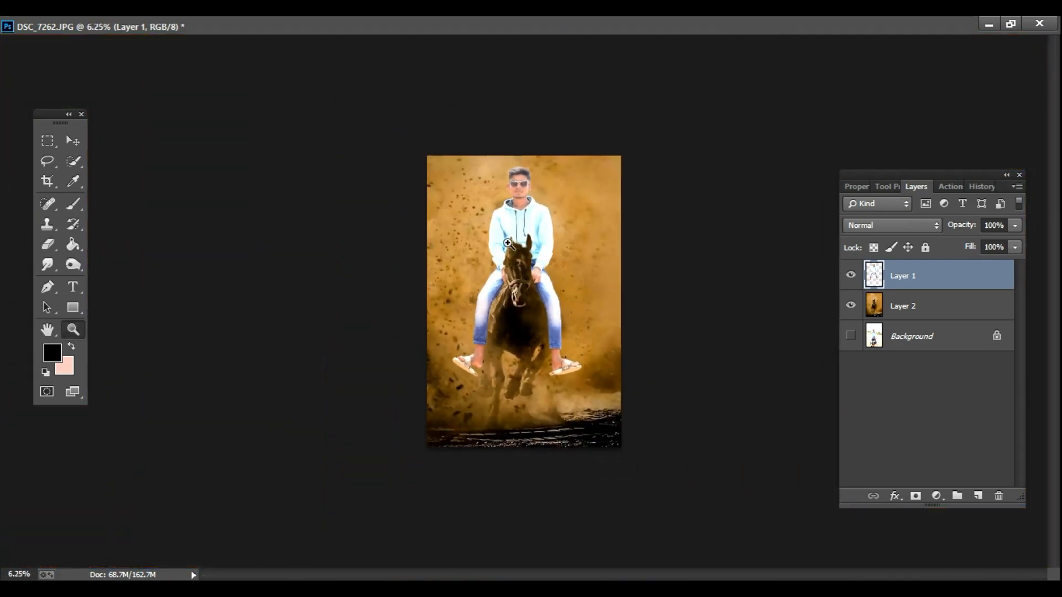
Touch up the hoodie edge between the horse's ears with the Eraser and check the edges around the hands and inner legs
click(508, 242)
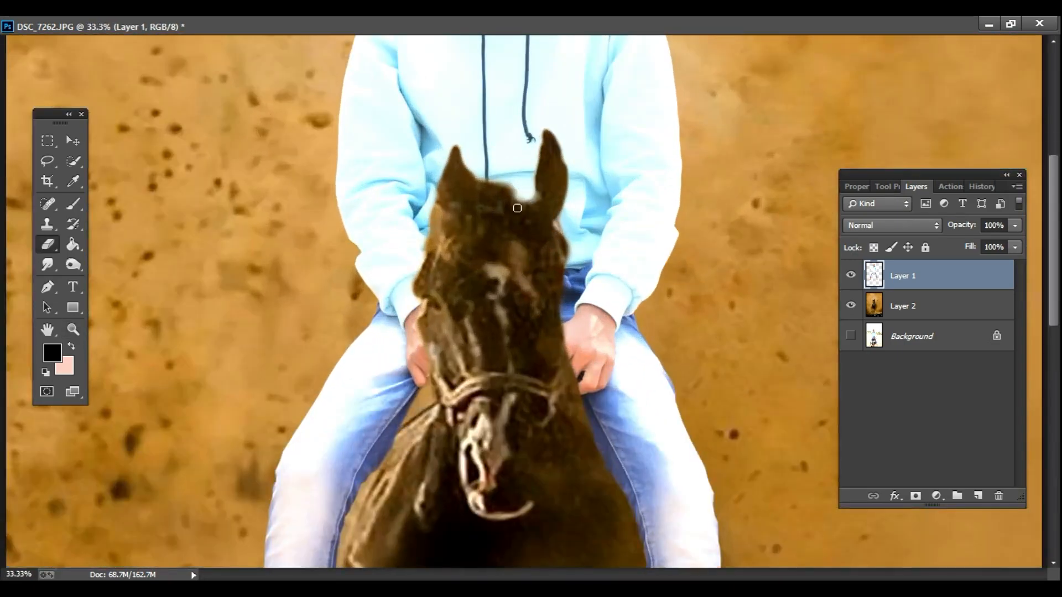
key(e)
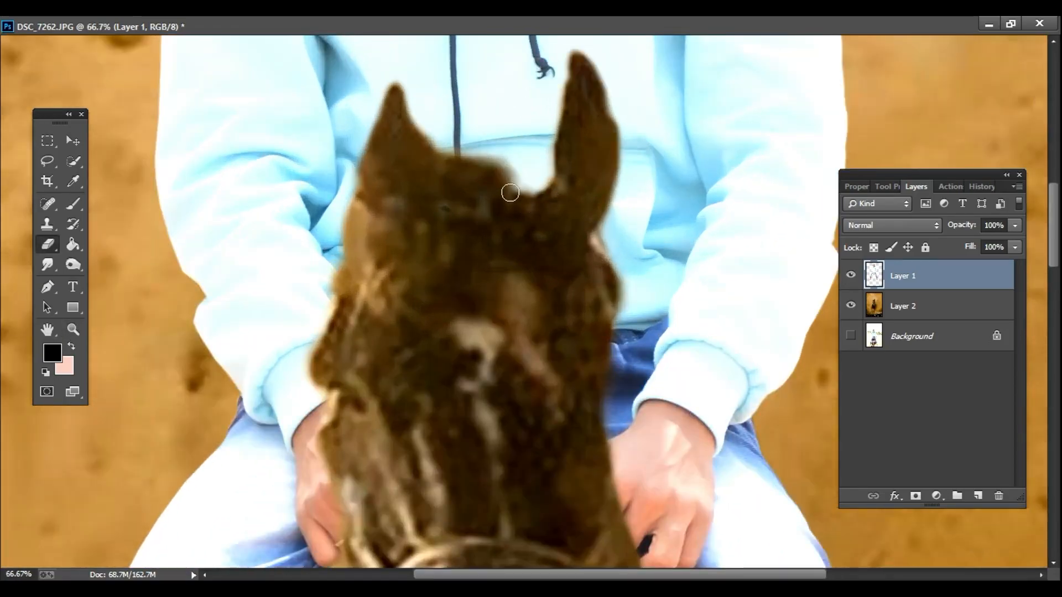
alt+click(477, 238)
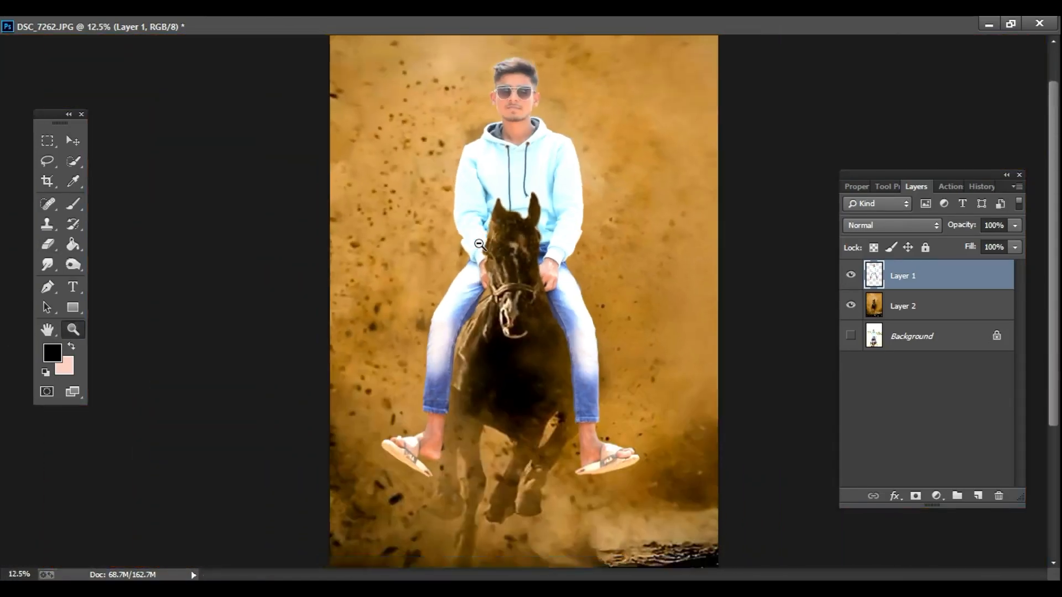
click(481, 311)
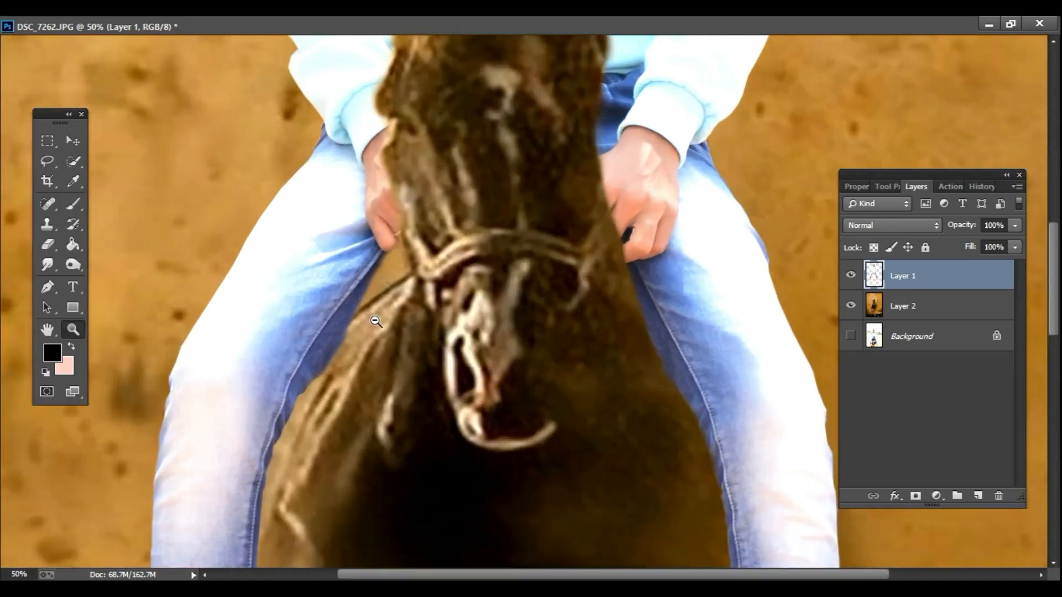
alt+click(373, 321)
alt+click(374, 322)
key(e)
Return to the standard screen mode, minimise the original horse picture's window and maximise the composite document
key(f)
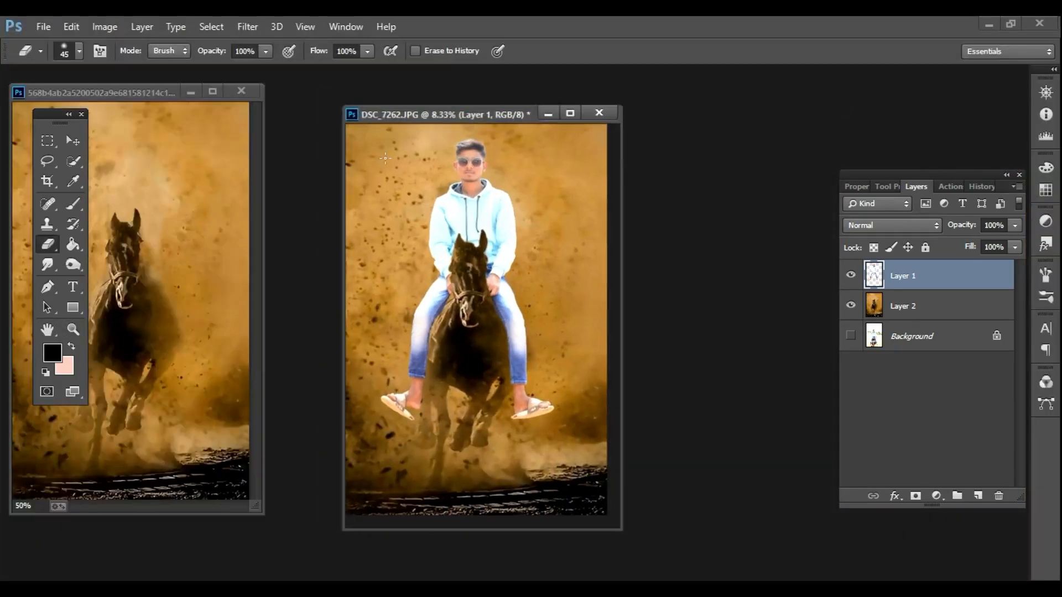
click(190, 91)
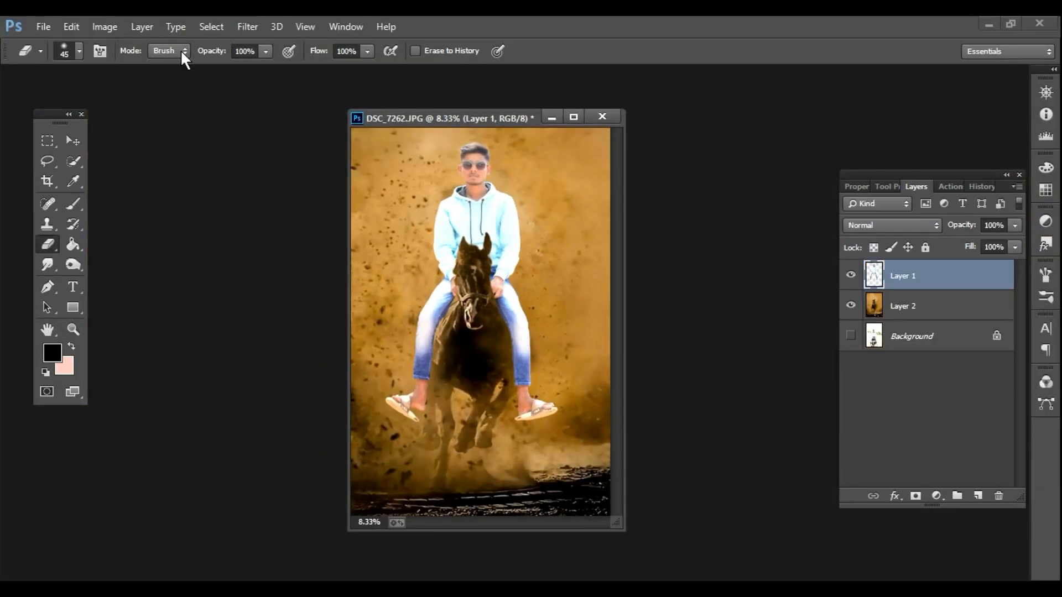
key(z)
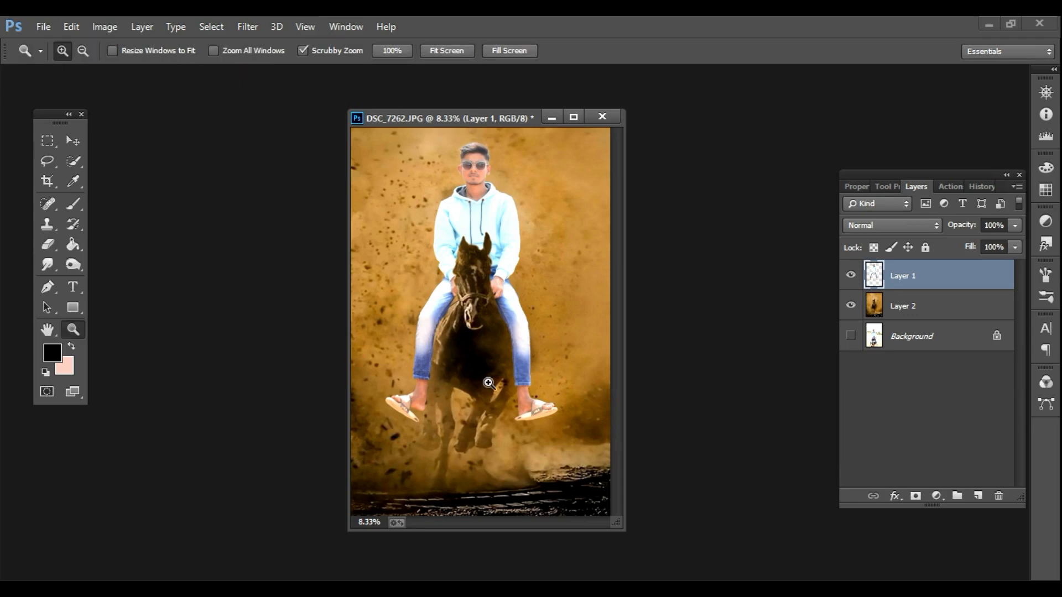
click(488, 381)
click(488, 380)
key(e)
click(573, 117)
Partly erase the rider's jeans, feet and sandals using a large soft Eraser at 31% opacity to blend them into the dust
scroll(464, 355, up, 1)
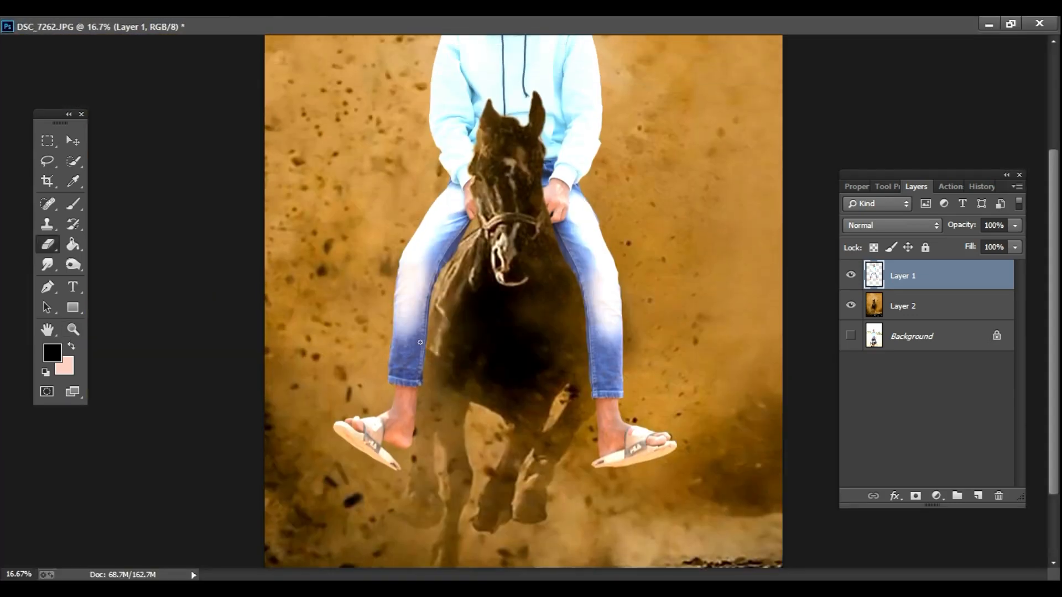
drag(383, 324, 386, 225)
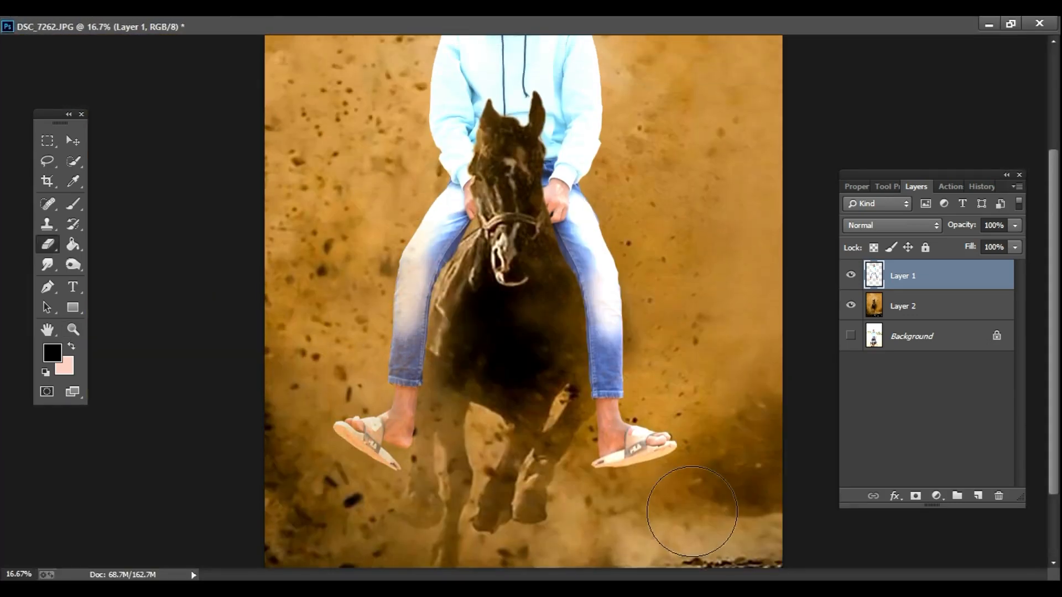
mouse_move(620, 398)
mouse_down()
mouse_move(606, 308)
mouse_move(636, 328)
mouse_up()
drag(646, 260, 636, 343)
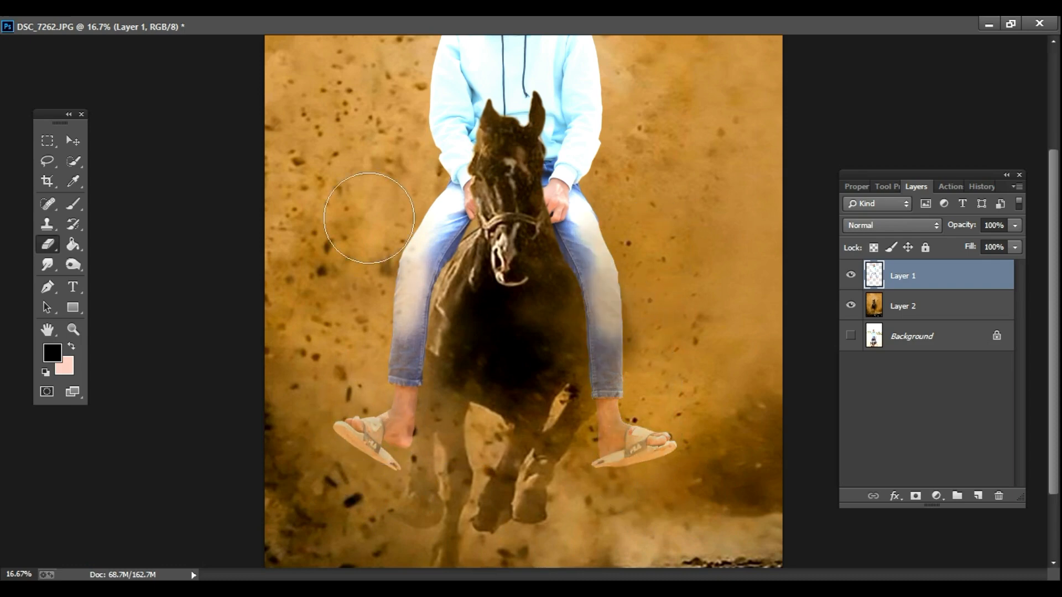
key(z)
alt+click(391, 420)
alt+click(391, 419)
click(539, 327)
click(540, 326)
key(e)
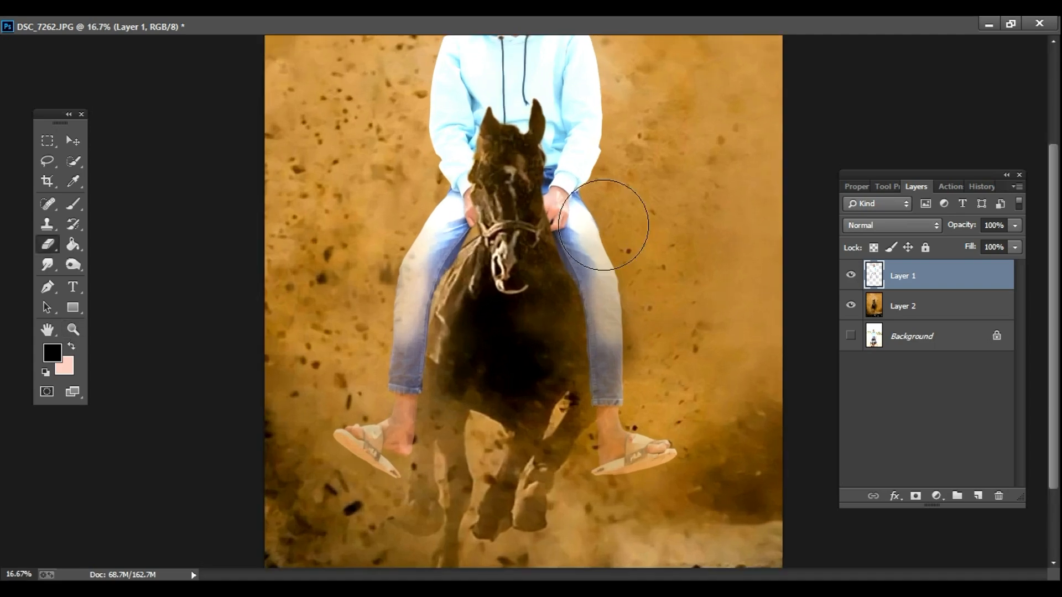
scroll(596, 214, up, 5)
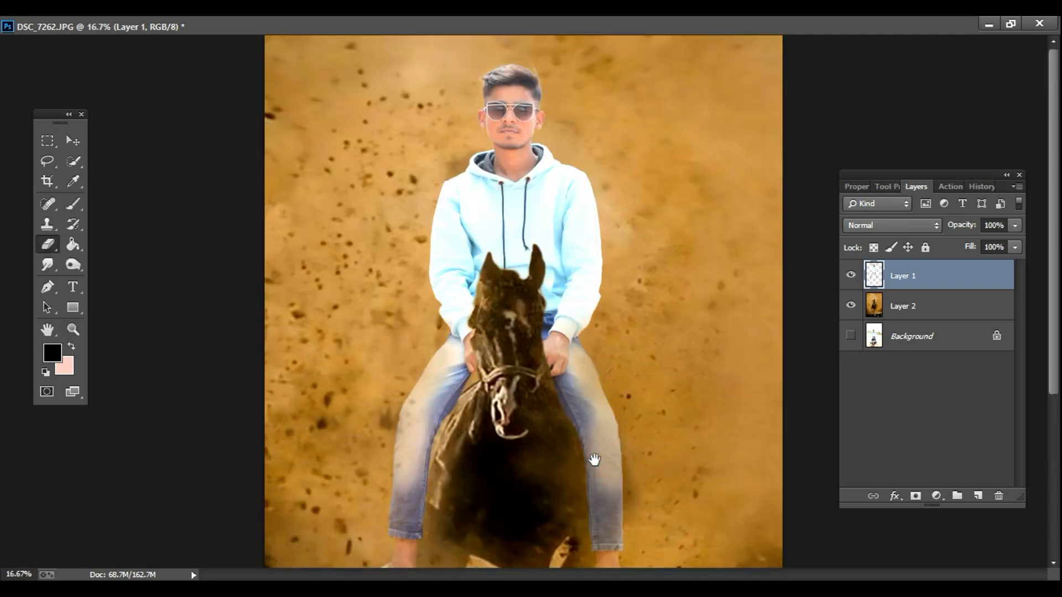
Examine the whole composite to judge how the faded legs blend with the dusty background
key(ctrl+minus)
key(ctrl+minus)
key(ctrl+plus)
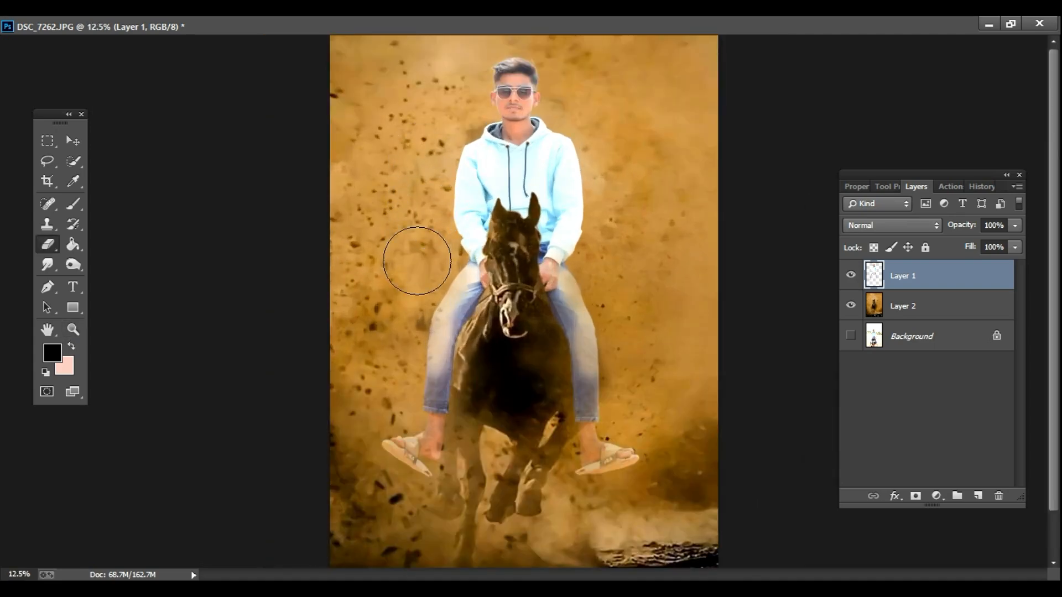
key(ctrl+minus)
key(ctrl+minus)
key(ctrl+minus)
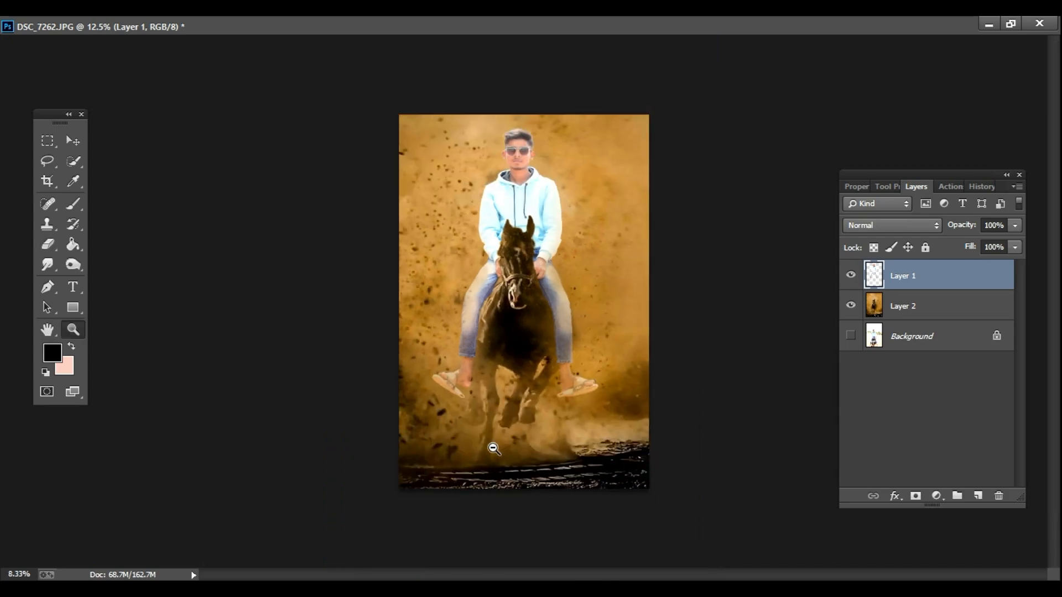
click(1011, 24)
key(z)
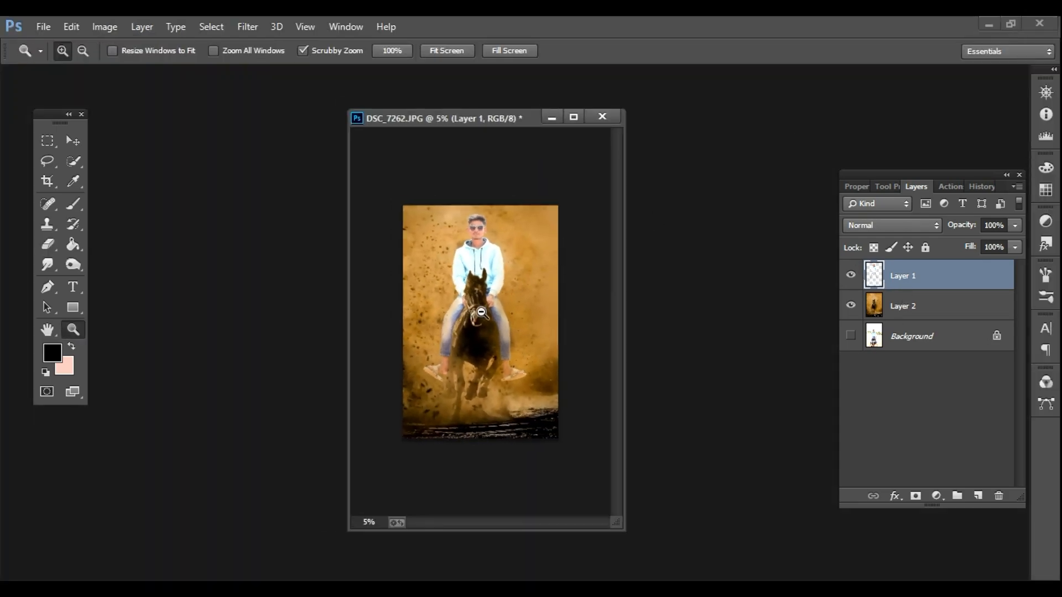
Apply Shadows/Highlights with 35% shadows and 0% highlights to the rider's layer, followed by Auto Tone
alt+click(479, 313)
click(470, 243)
click(470, 243)
click(470, 244)
click(470, 243)
click(470, 244)
click(470, 243)
click(470, 244)
key(e)
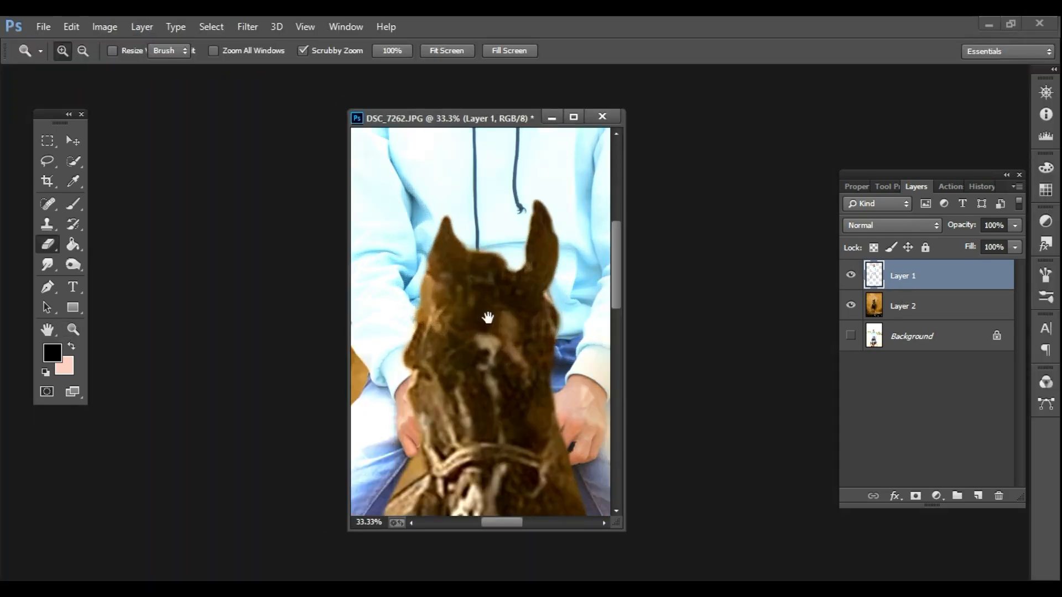
scroll(481, 308, up, 5)
click(141, 26)
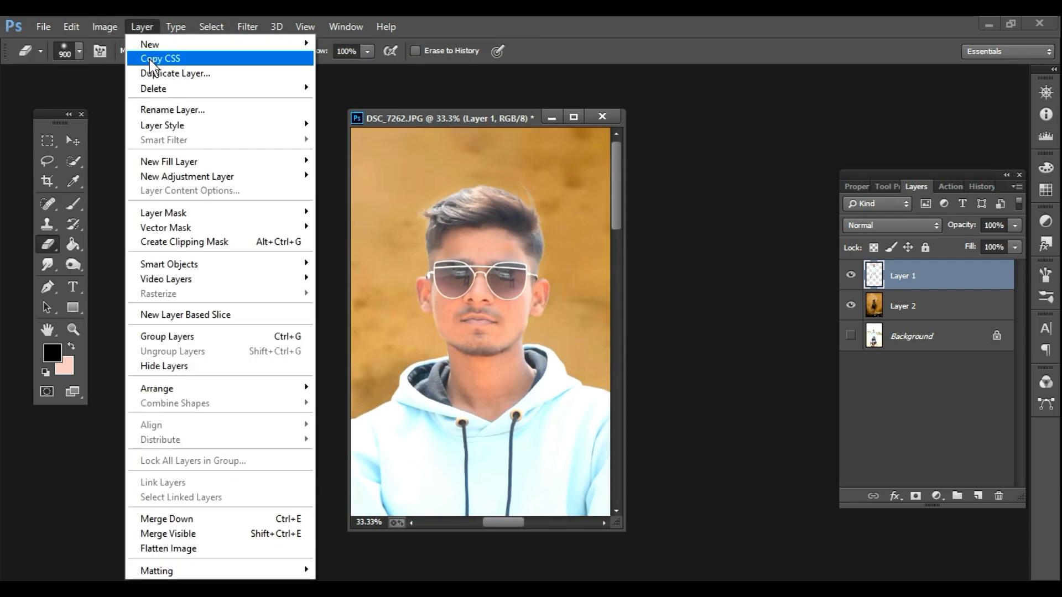
mouse_move(104, 27)
mouse_move(126, 65)
click(312, 322)
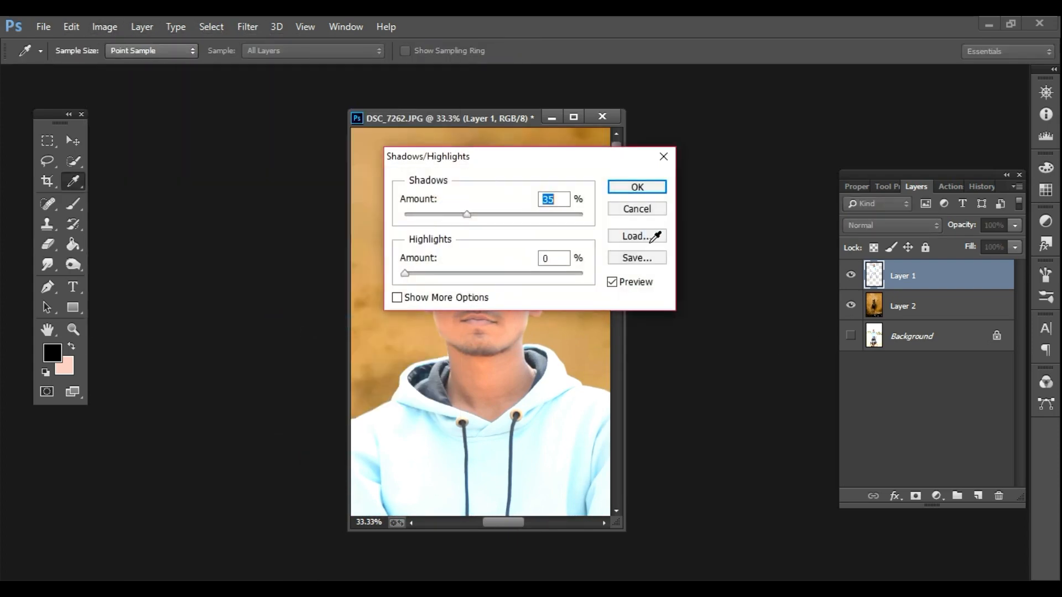
click(631, 186)
click(105, 27)
click(134, 85)
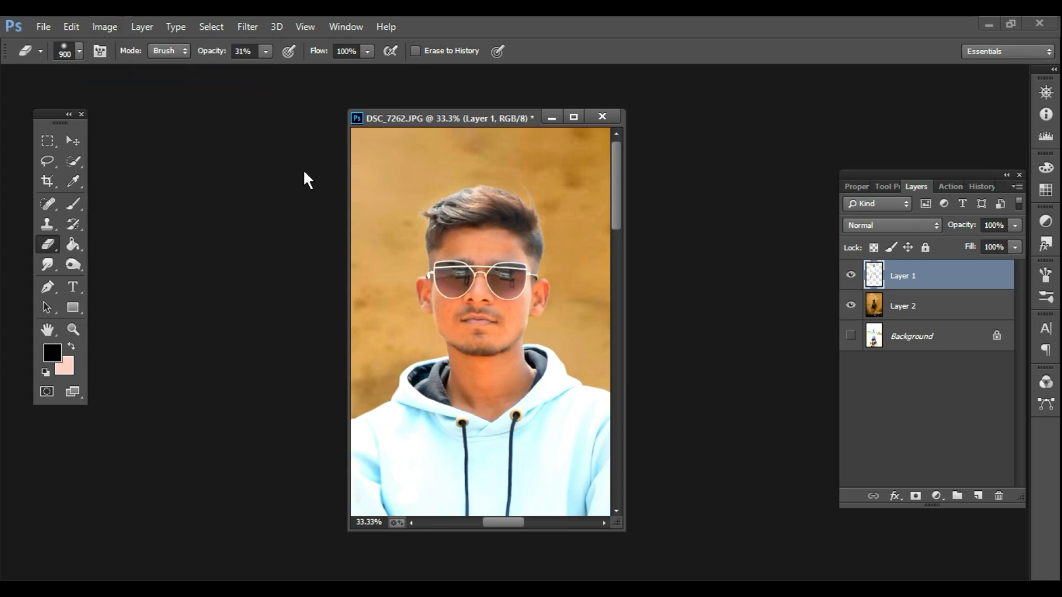
Smooth the skin on the rider's forehead with the Smudge tool, using a reduced brush size
click(573, 117)
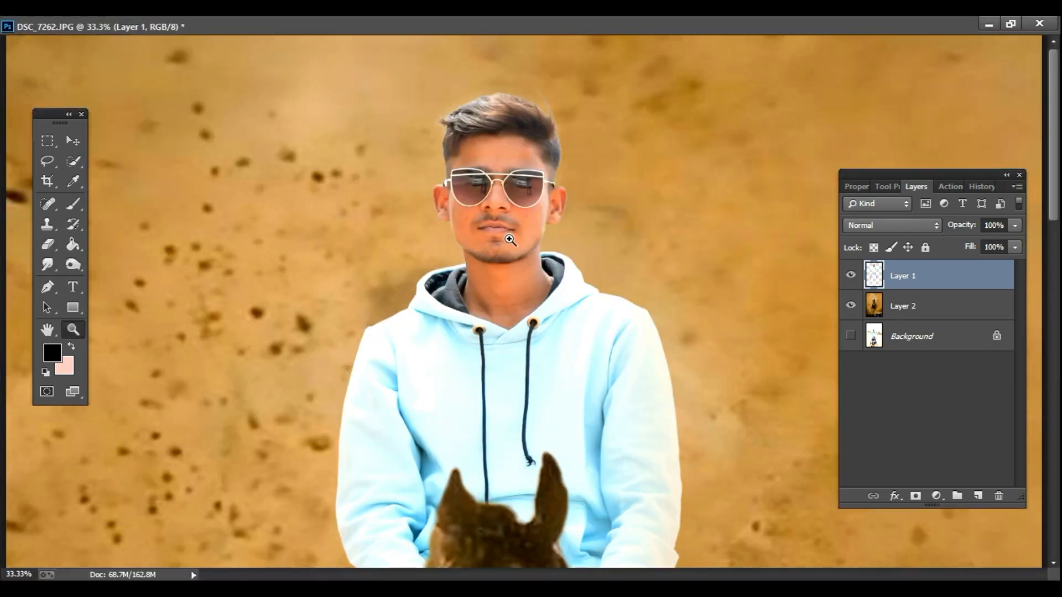
scroll(514, 249, up, 4)
scroll(526, 533, up, 3)
key(bracketleft)
key(bracketleft)
key(bracketleft)
key(bracketleft)
key(bracketleft)
key(bracketleft)
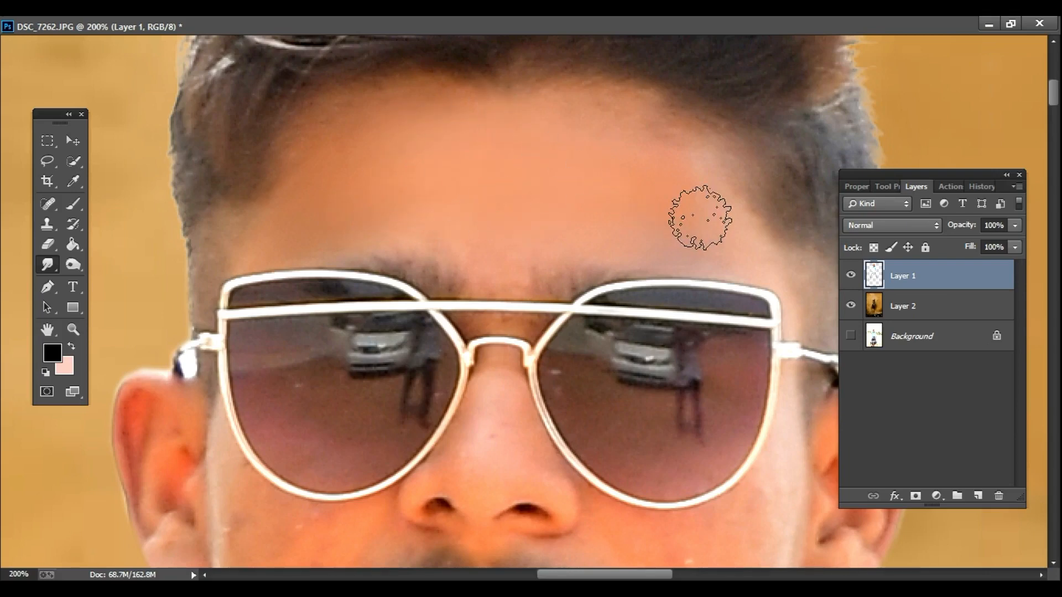
Smudge the skin of the rider's cheeks, nose, ears and the area around the mouth until smooth
drag(535, 274, 566, 72)
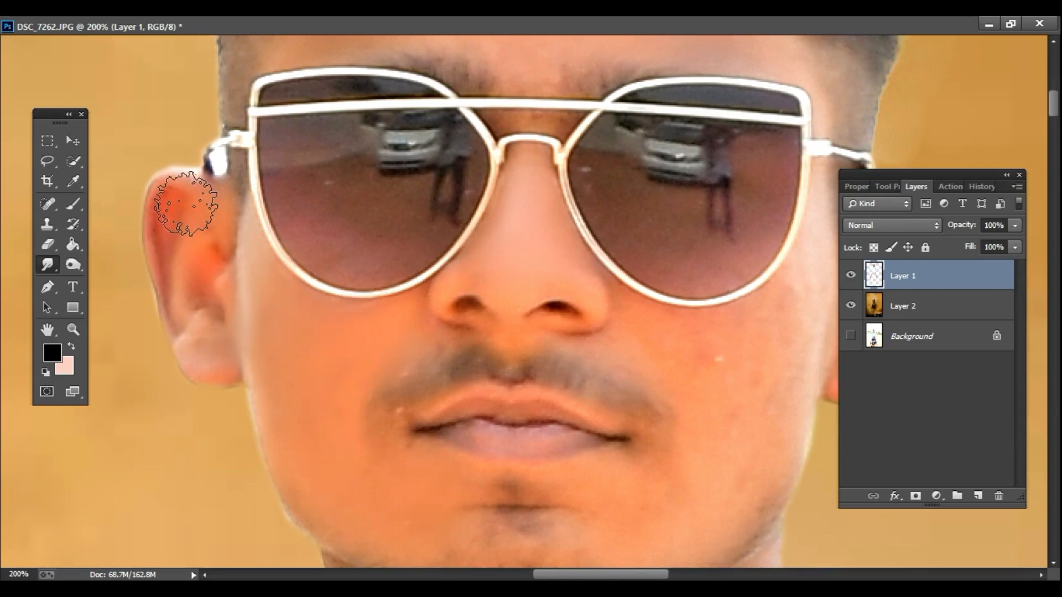
drag(467, 408, 221, 204)
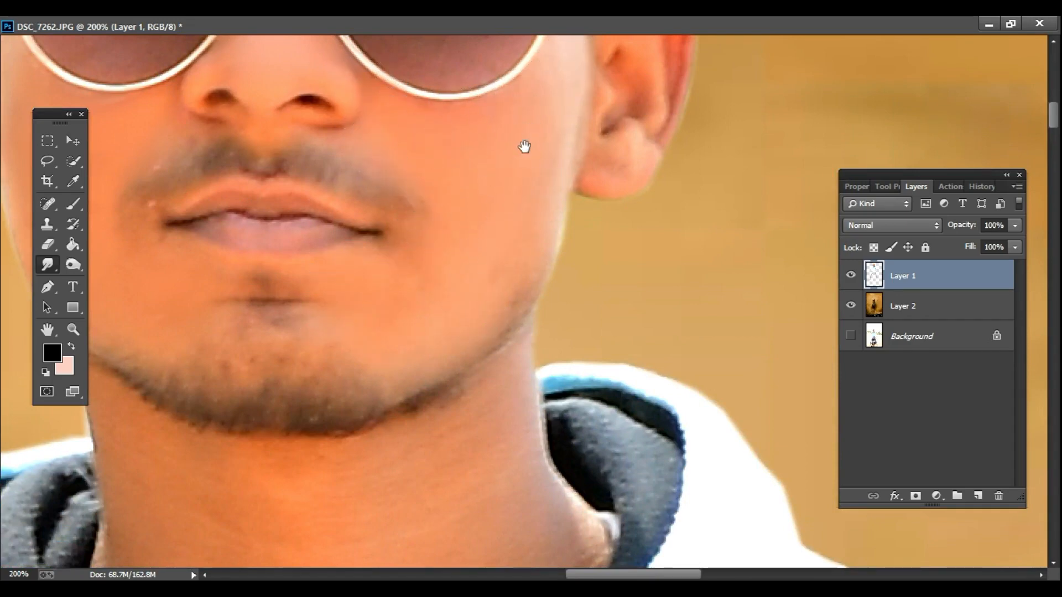
drag(521, 147, 395, 249)
Smooth the skin of the rider's neck down to the hoodie collar with the Smudge tool
scroll(500, 136, down, 5)
scroll(484, 147, left, 3)
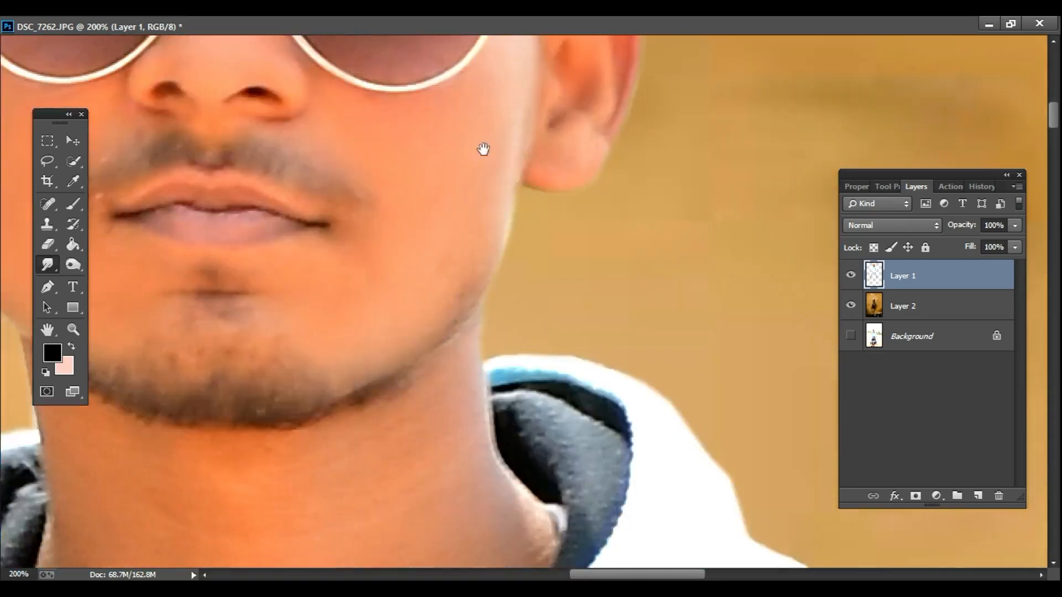
scroll(270, 185, left, 6)
scroll(270, 185, up, 2)
scroll(446, 142, down, 6)
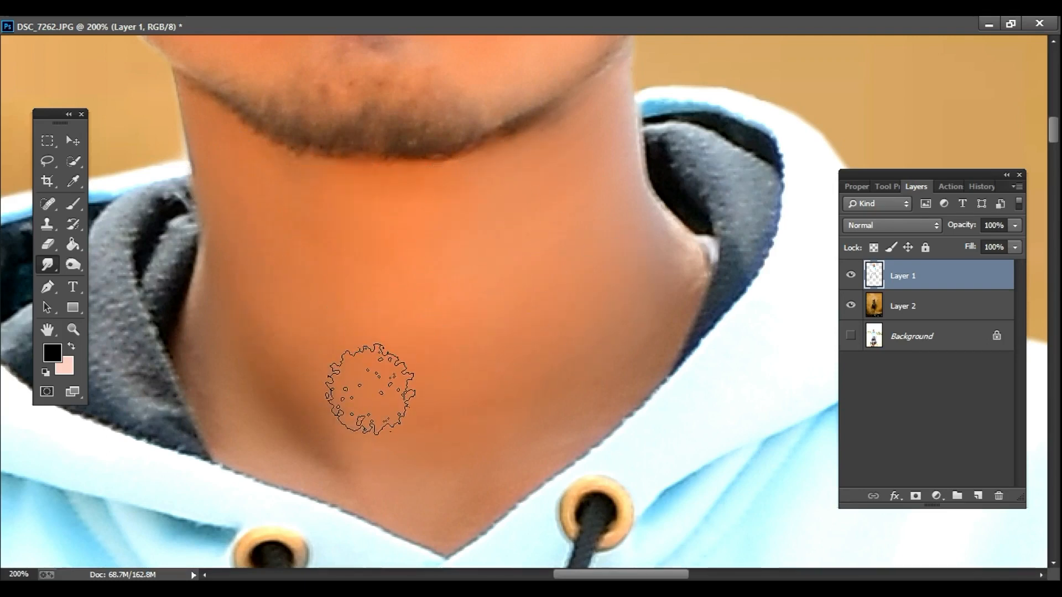
Review the retouched face and neck within the full composite
key(z)
alt+click(403, 367)
alt+click(405, 369)
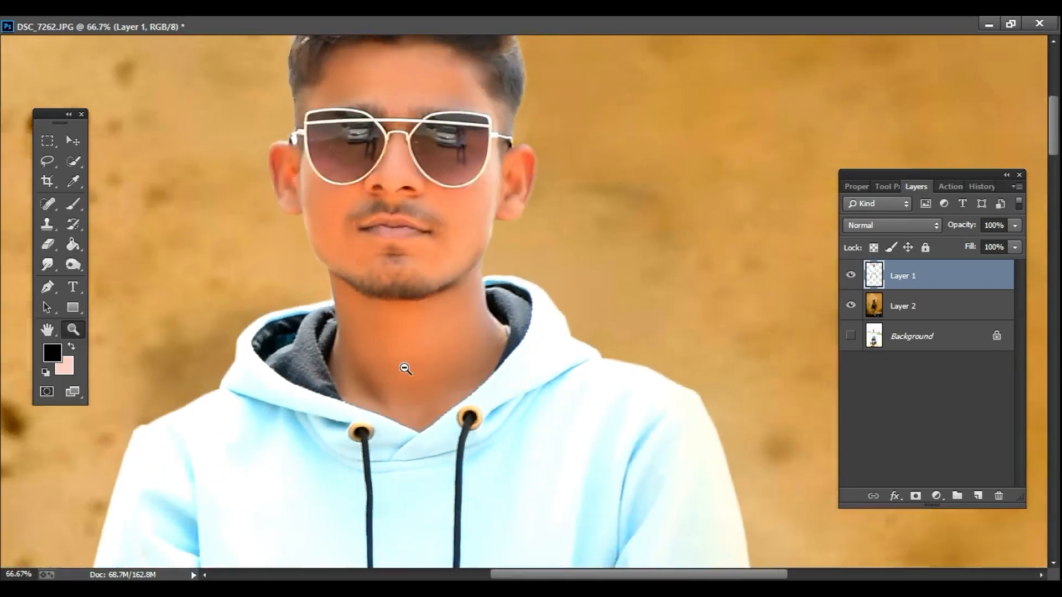
alt+click(406, 368)
alt+click(405, 369)
alt+click(406, 368)
alt+click(405, 368)
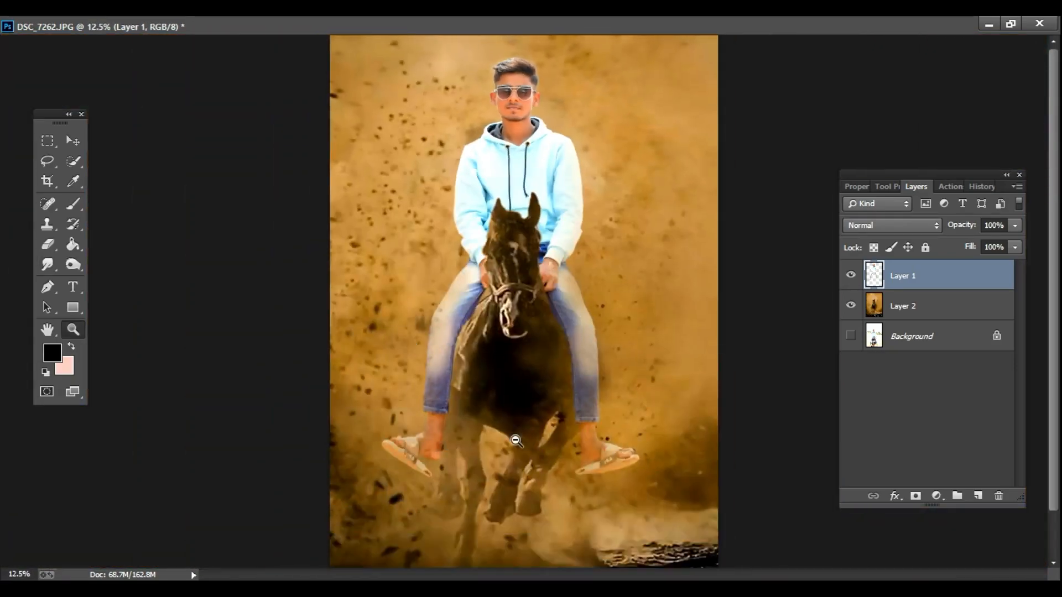
alt+click(513, 439)
key(o)
Open the rider's layer in the Camera Raw filter and set Clarity to +19 and Blacks to +24
click(1010, 24)
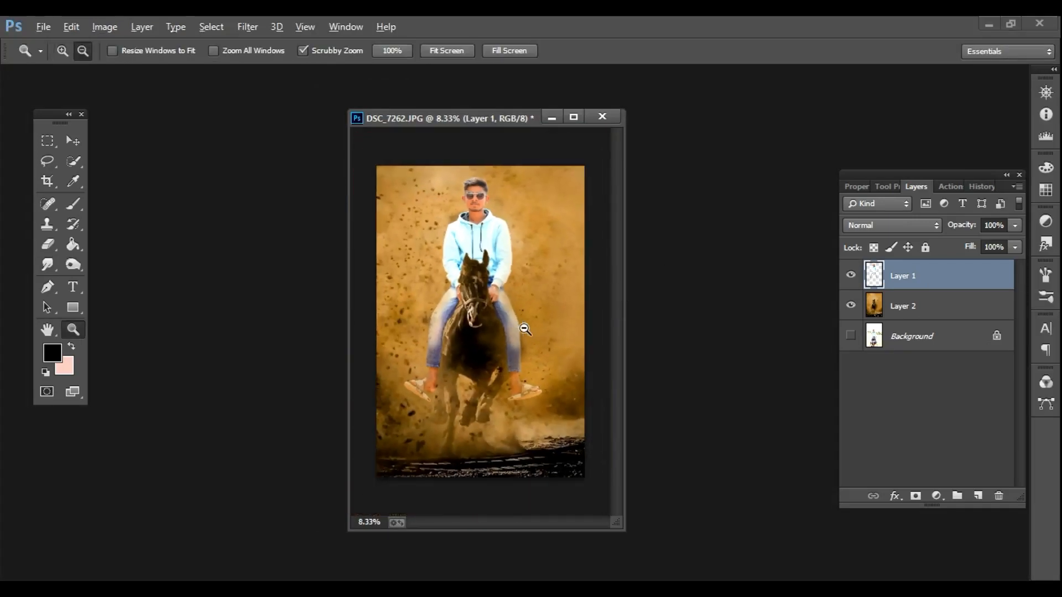
click(255, 27)
click(289, 116)
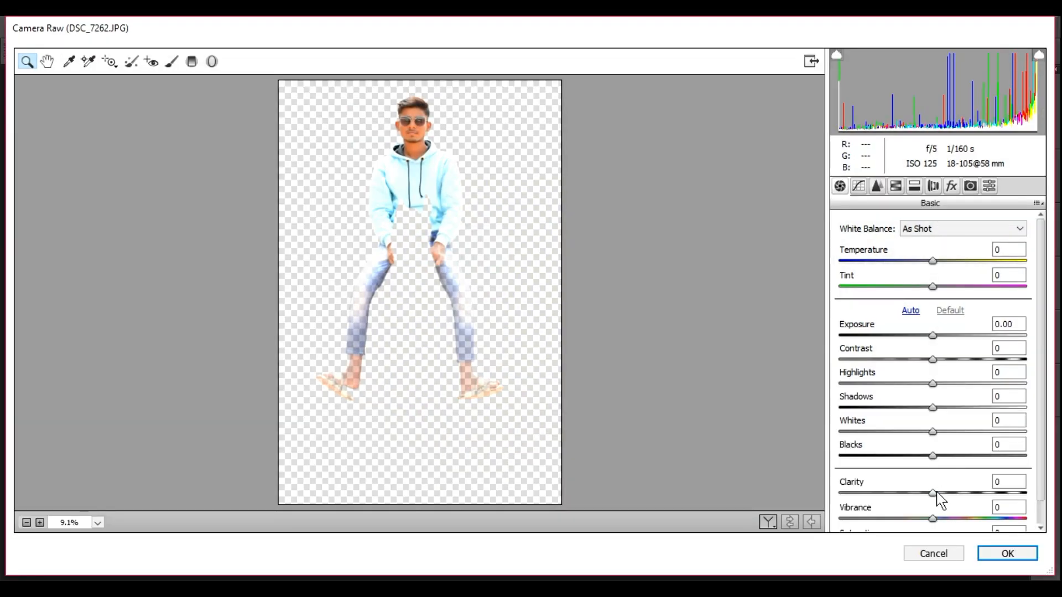
drag(937, 493, 949, 491)
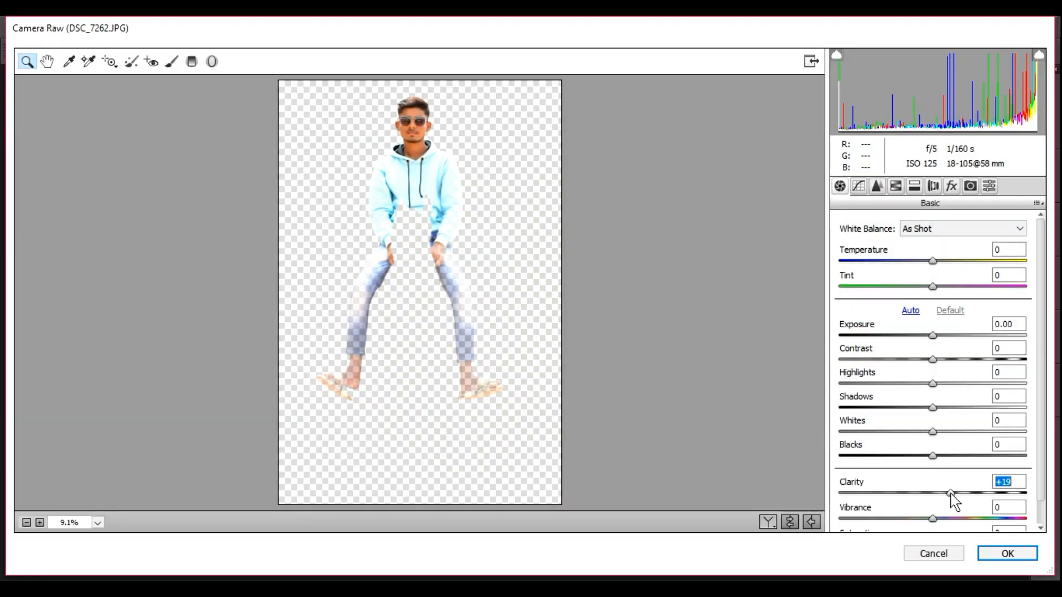
drag(933, 456, 959, 470)
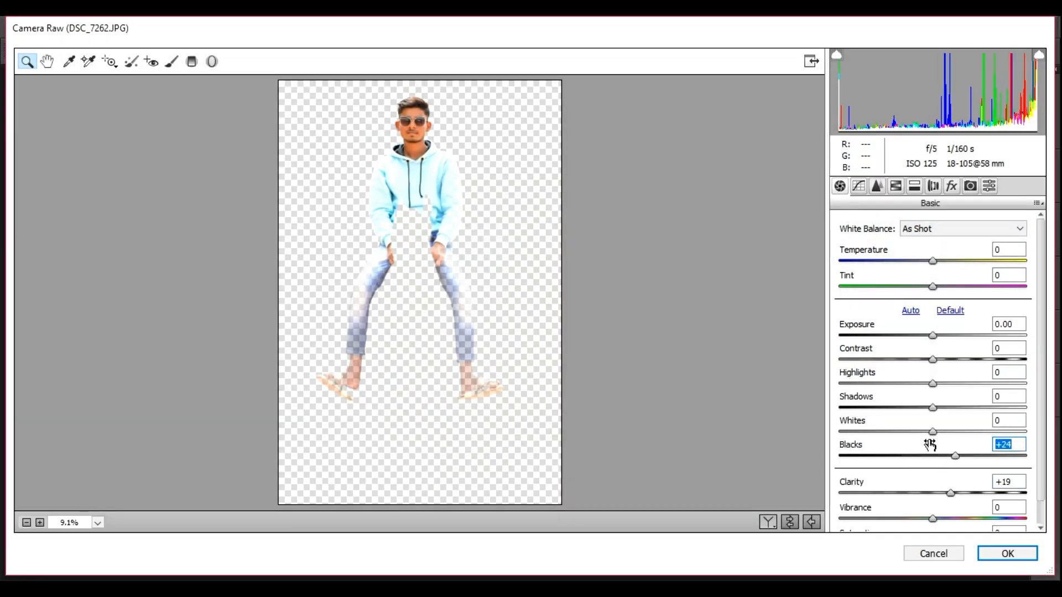
drag(933, 431, 930, 360)
Lower the Blues luminance to -30 in the HSL adjustments and apply the Camera Raw filter
click(895, 186)
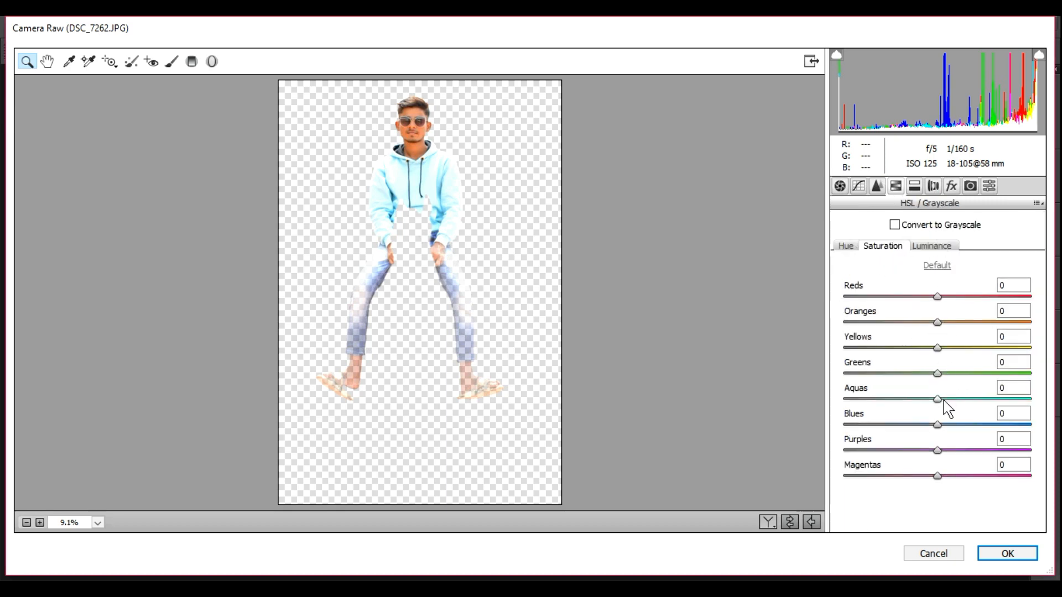
click(939, 404)
drag(941, 426, 909, 431)
click(931, 245)
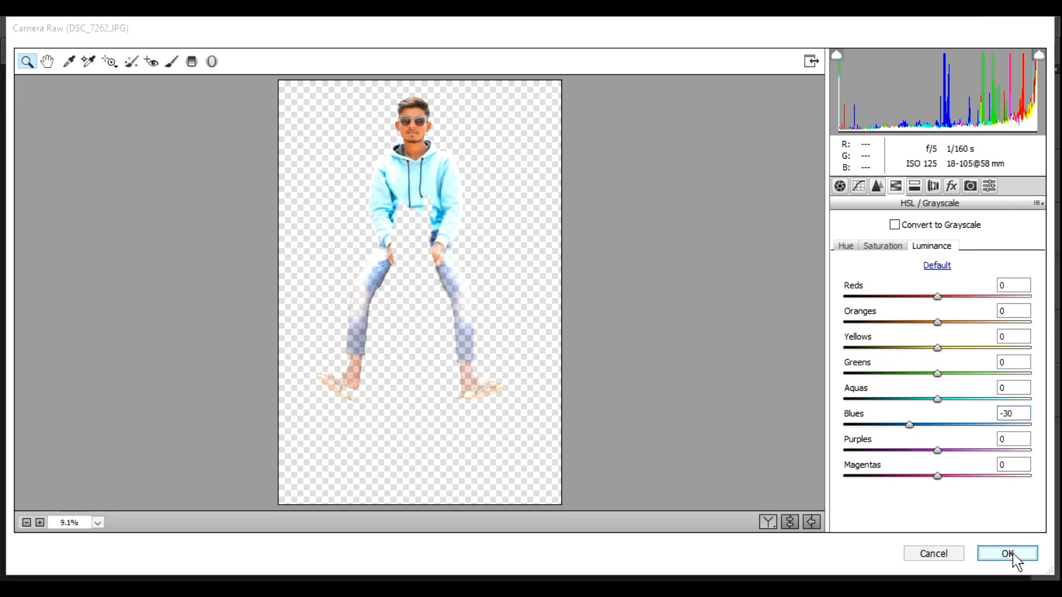
click(1007, 553)
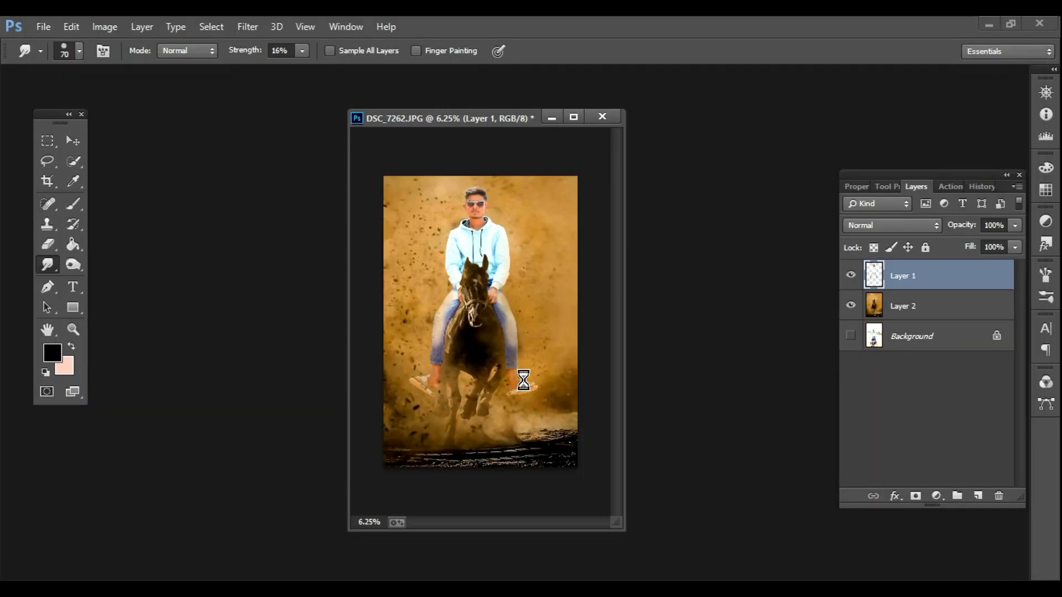
Apply the Color Efex Pro 3.0 Contrast Color Range filter to the rider's layer with Brightness at -16% and increased Contrast
click(247, 26)
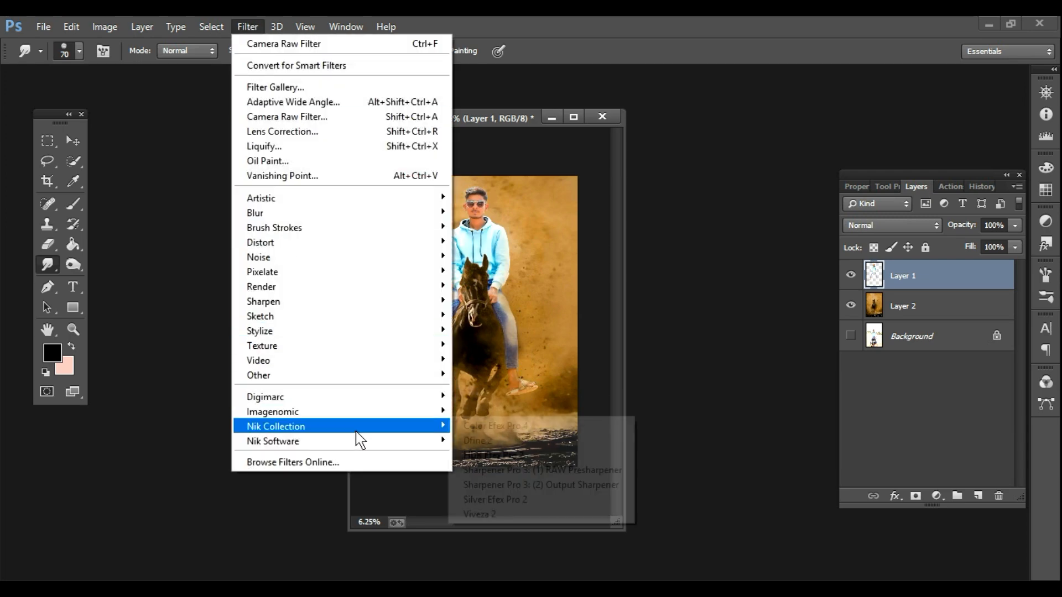
mouse_move(381, 439)
click(461, 441)
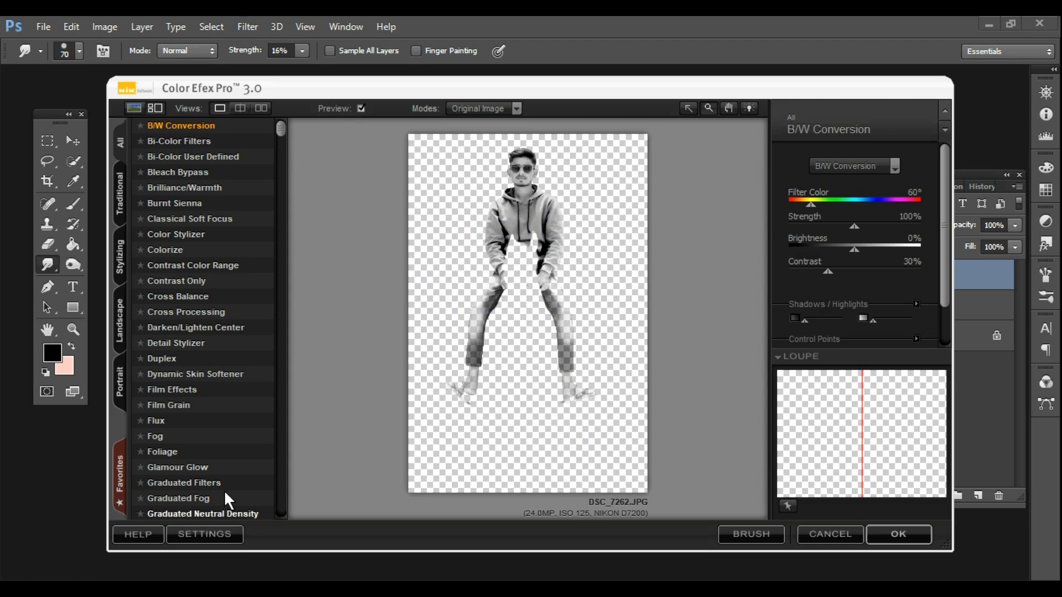
click(193, 266)
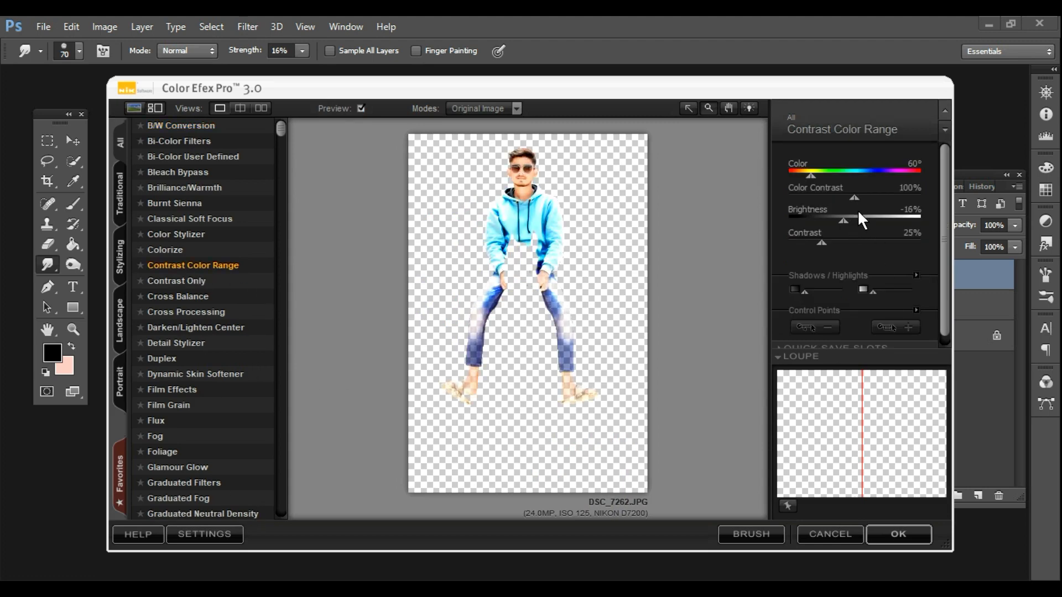
click(849, 194)
mouse_move(816, 244)
mouse_down()
mouse_move(851, 240)
mouse_move(830, 247)
mouse_up()
click(899, 534)
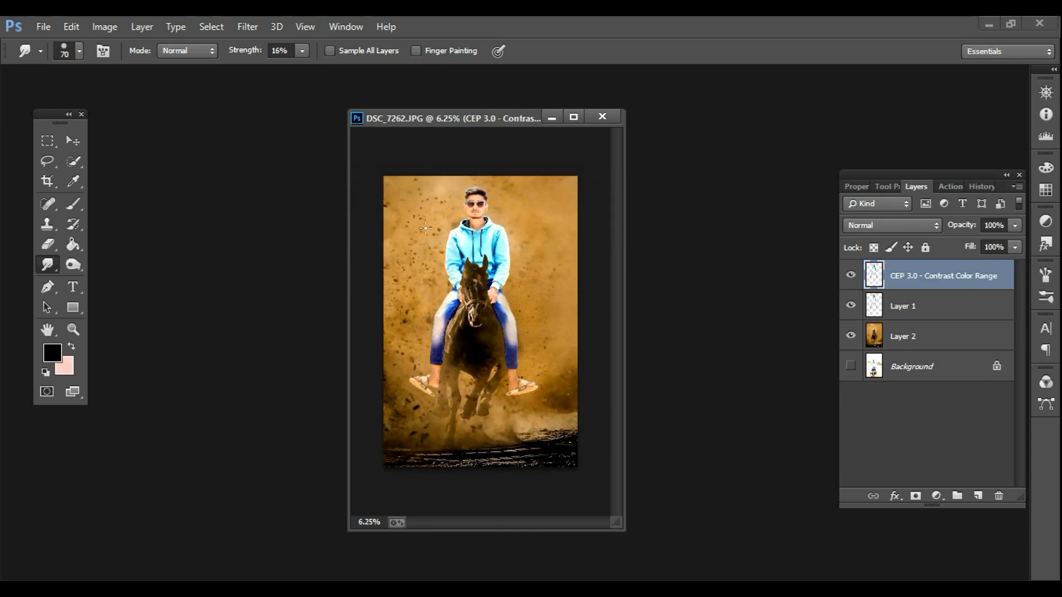
Inspect the rider's face and hair up close and merge the Contrast Color Range layer down into Layer 1
key(z)
click(477, 208)
click(477, 208)
click(477, 208)
click(477, 208)
click(477, 208)
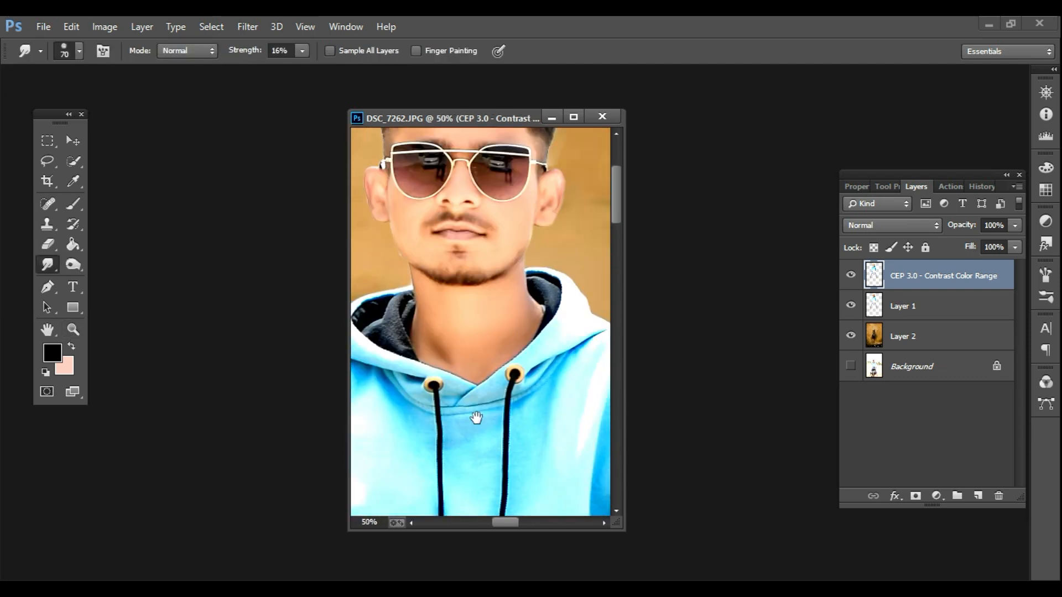
scroll(474, 420, up, 6)
key(z)
alt+click(487, 313)
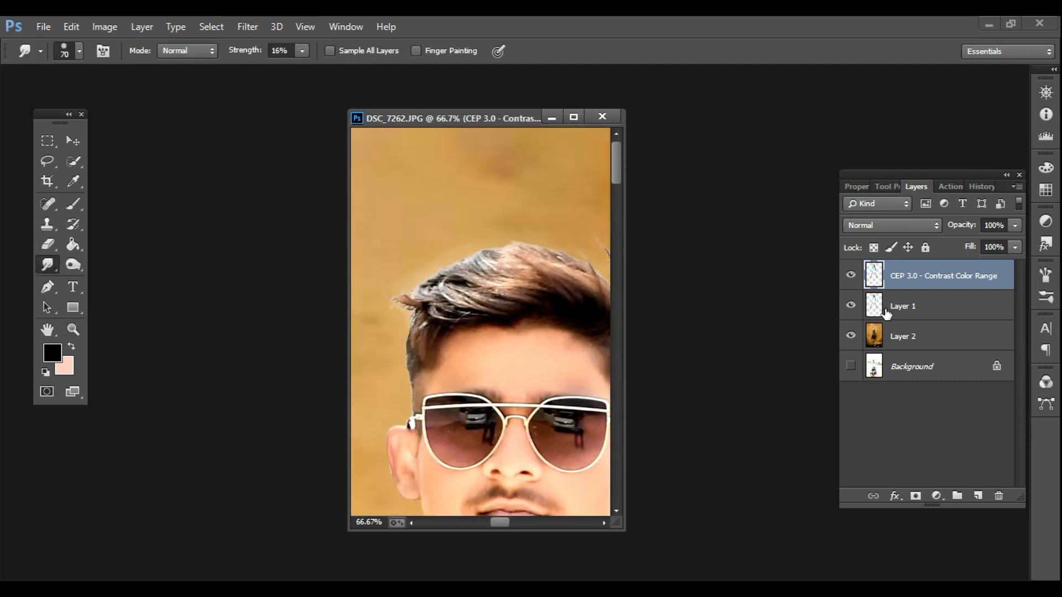
right_click(892, 282)
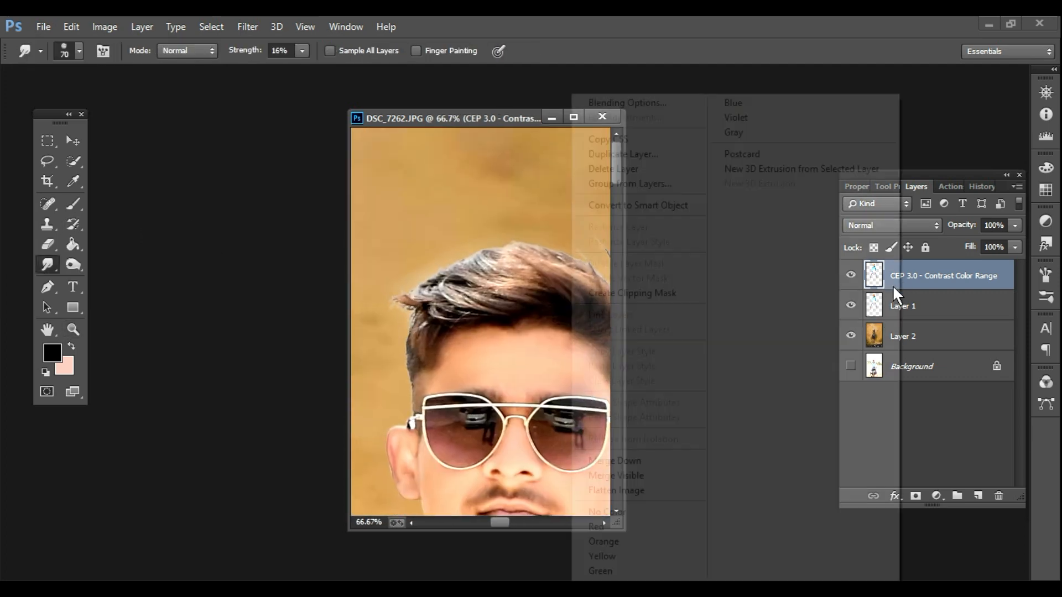
click(644, 461)
Clean the background edge beside the rider's hair using the Eraser at size 50 and 100% opacity
key(e)
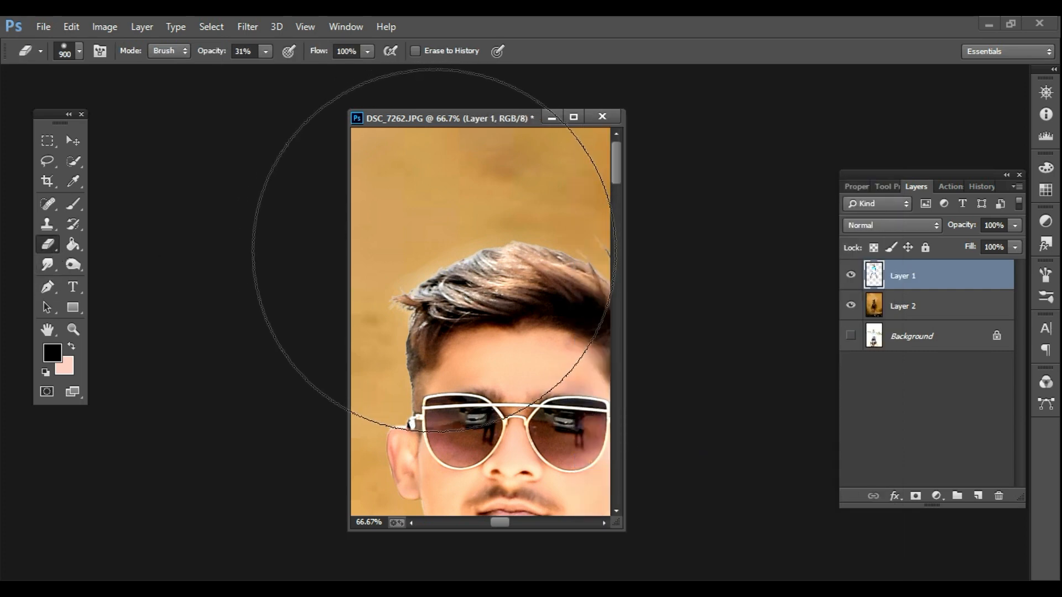
key(bracketleft)
key(bracketleft)
key(bracketleft)
key(bracketleft)
key(bracketleft)
key(bracketleft)
key(bracketleft)
key(bracketleft)
key(bracketleft)
key(bracketleft)
key(bracketleft)
key(bracketleft)
key(bracketleft)
key(bracketleft)
key(bracketleft)
key(bracketleft)
key(bracketleft)
click(265, 51)
click(319, 69)
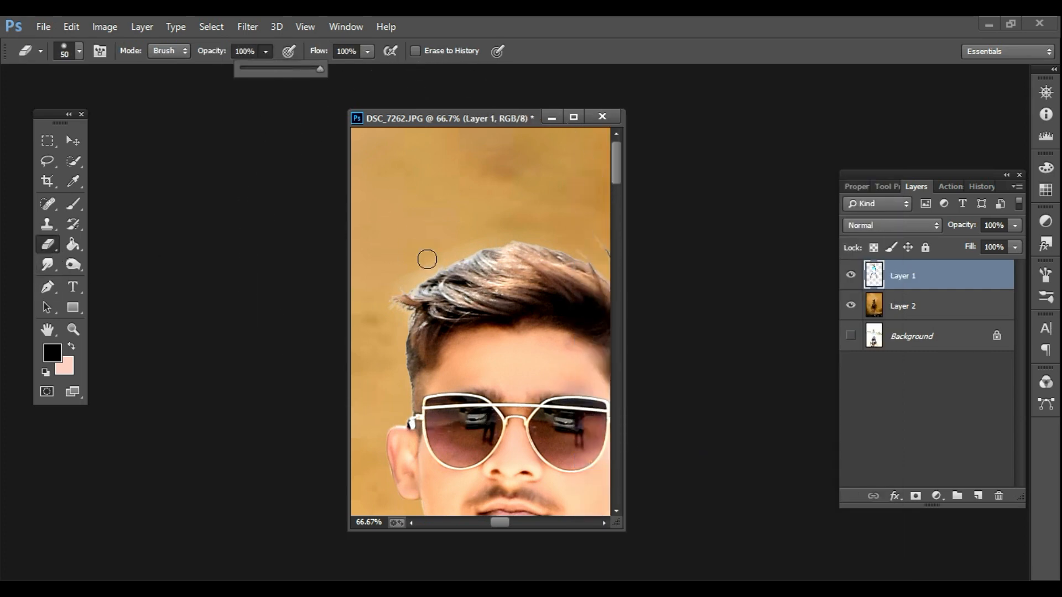
click(426, 256)
scroll(443, 226, right, 3)
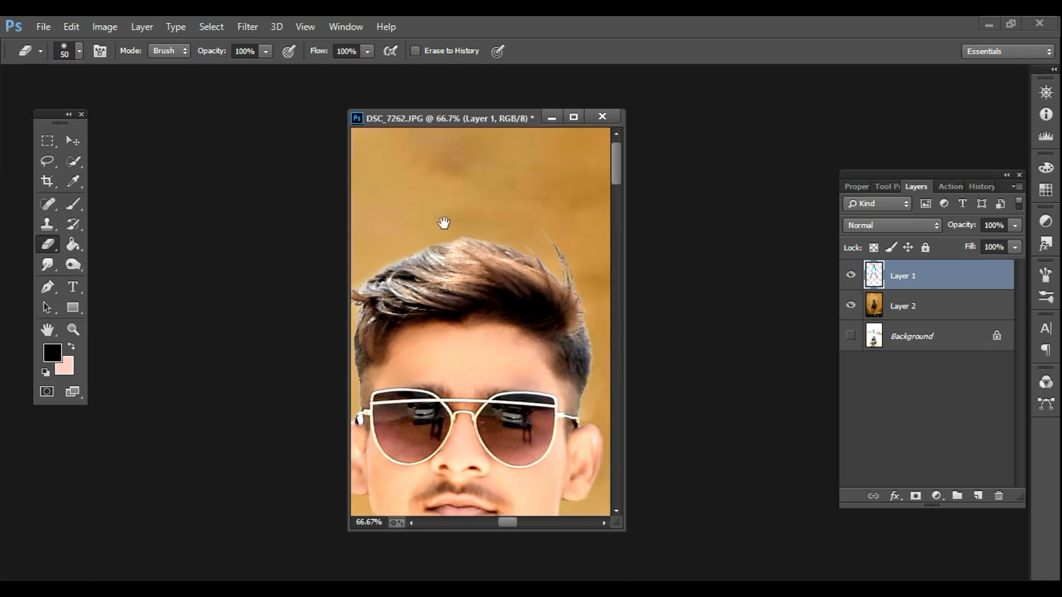
scroll(502, 260, left, 5)
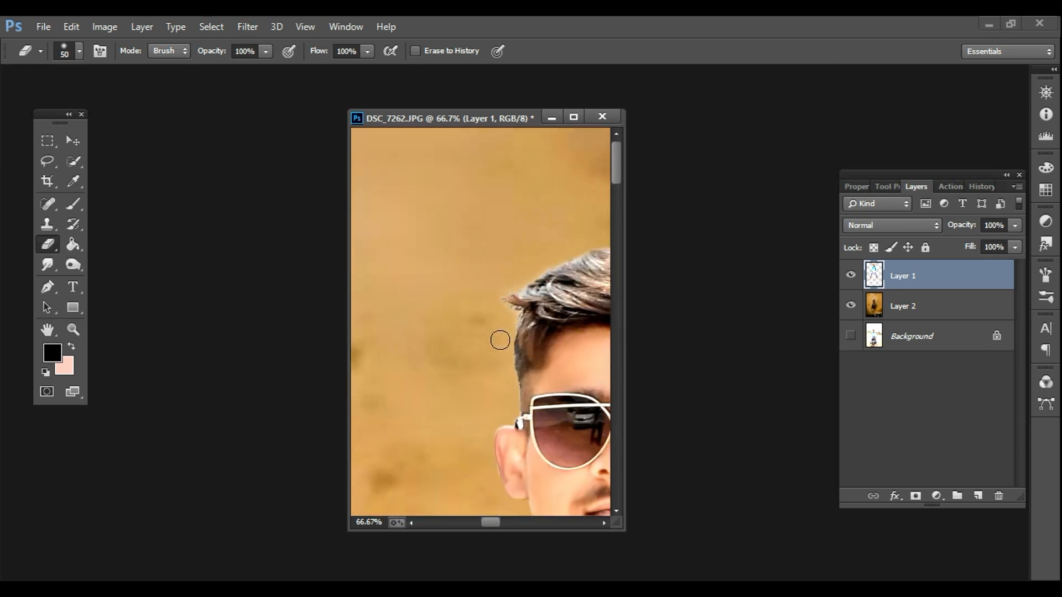
Review the contrast-adjusted rider within the whole dusty horse composite
key(z)
alt+click(500, 379)
alt+click(501, 379)
alt+click(502, 379)
alt+click(492, 362)
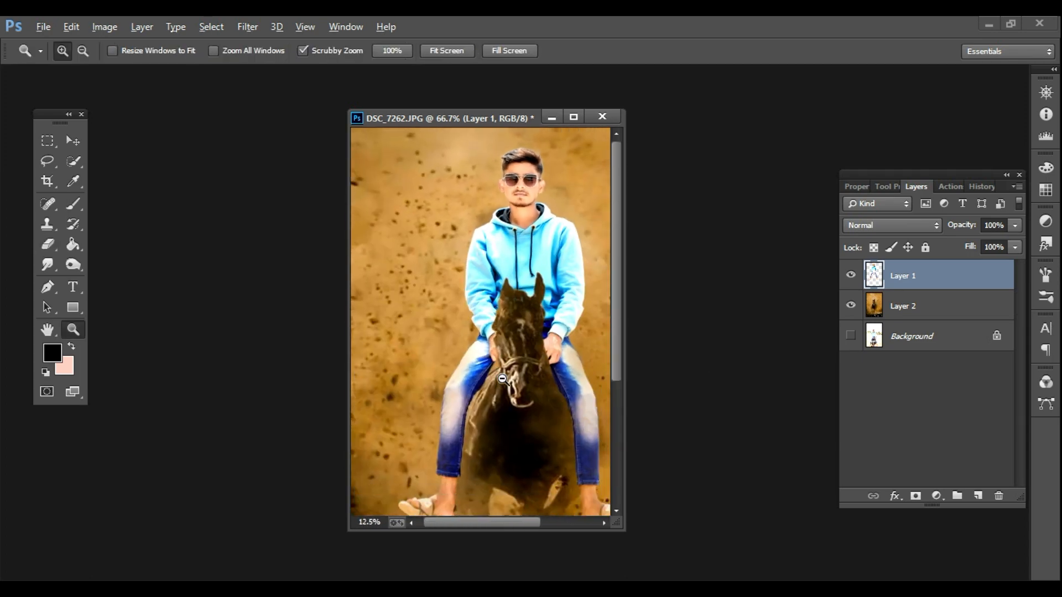
alt+click(484, 349)
key(e)
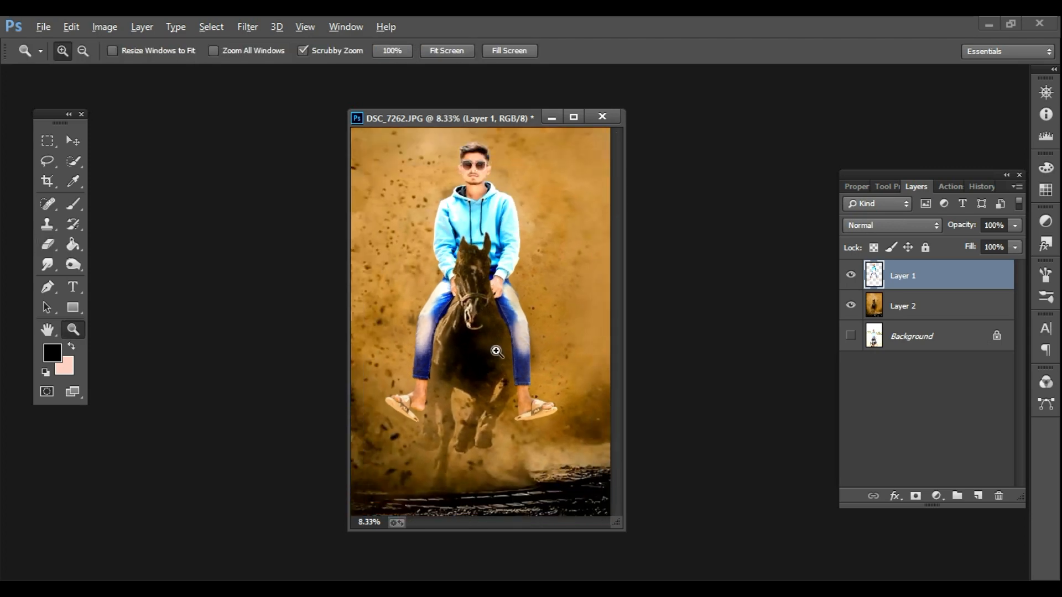
alt+click(482, 313)
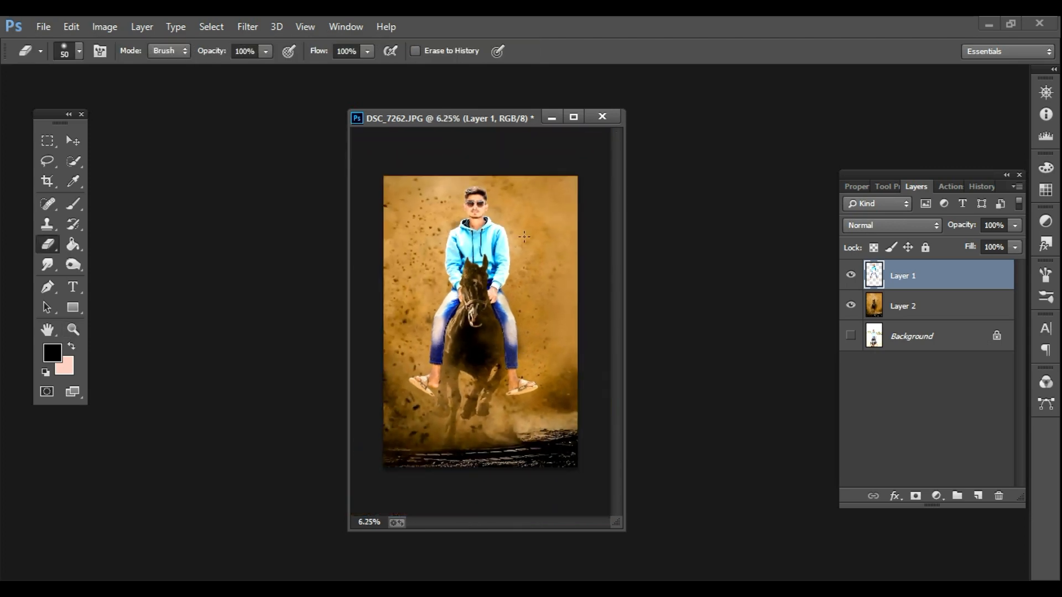
Apply Color Efex Pro 4 to the rider with Dark Contrasts (Dark Detail Extractor 80%, Brightness -20%, Contrast -62%, Saturation -16%) plus Detail Extractor
click(248, 27)
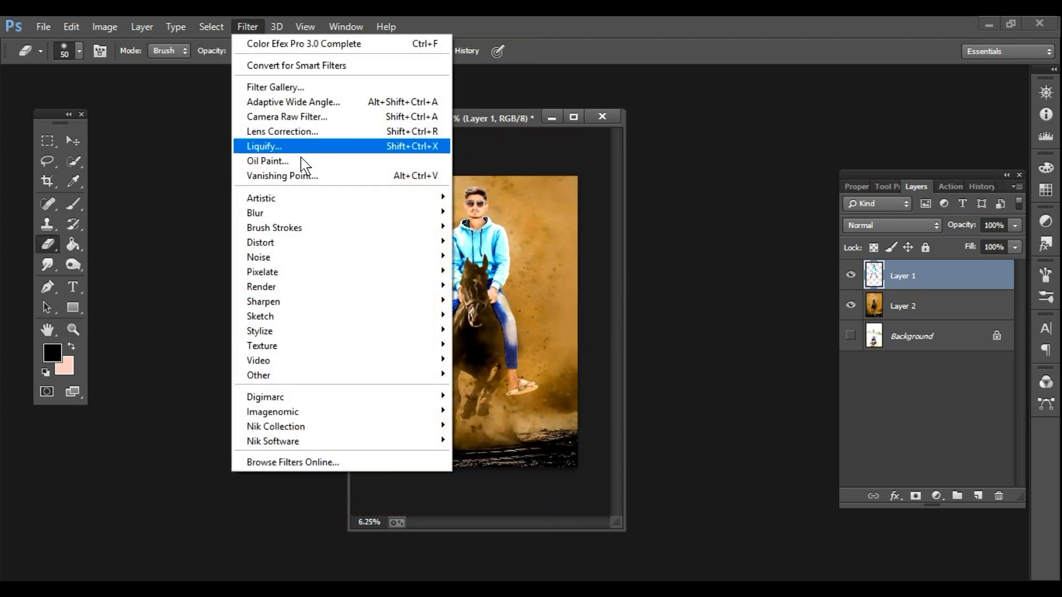
click(503, 426)
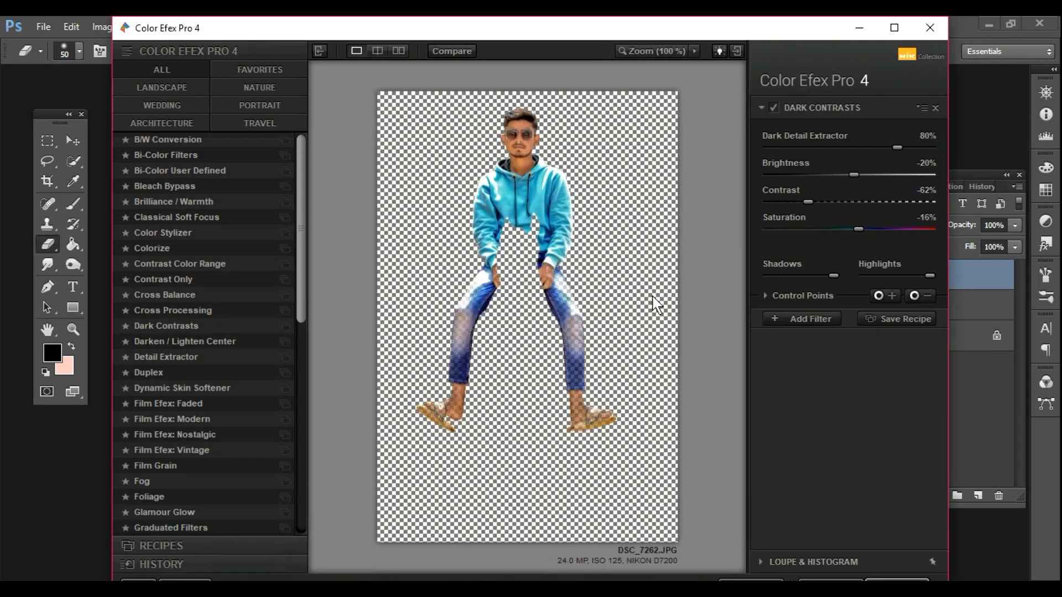
click(771, 321)
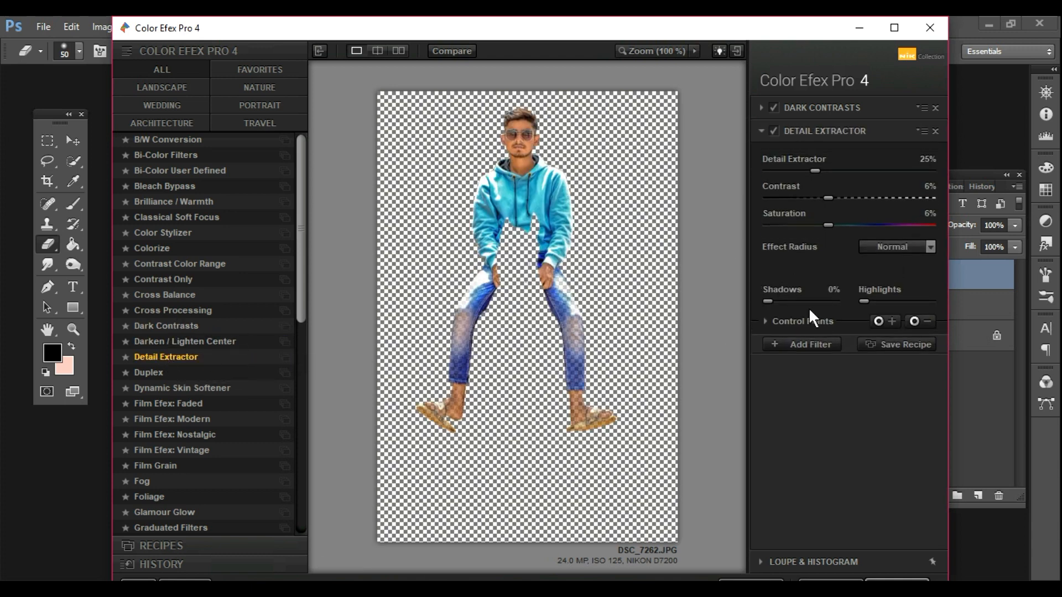
click(811, 344)
click(899, 579)
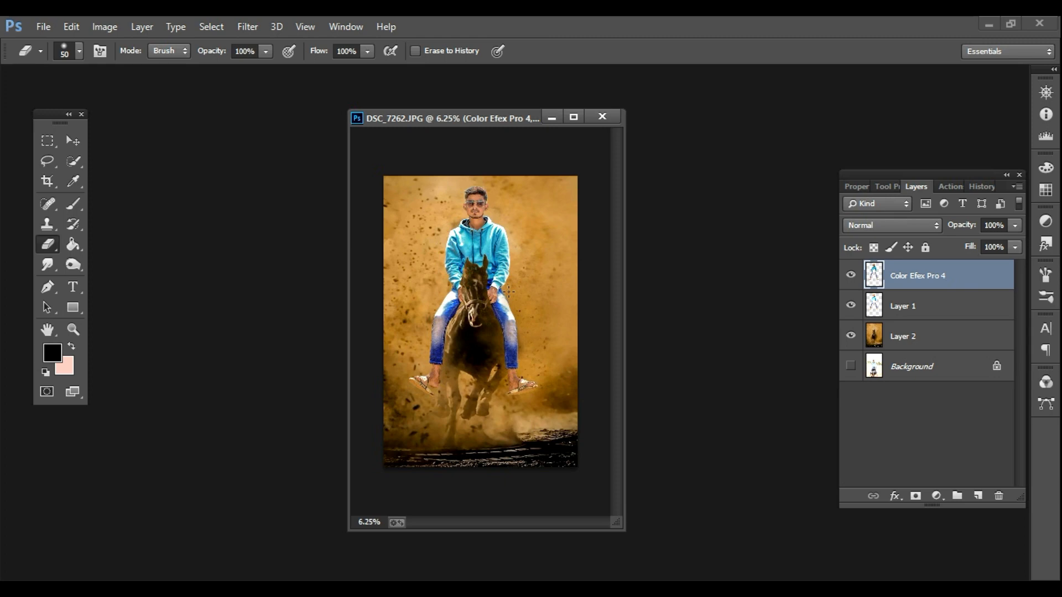
Erase the Color Efex Pro 4 effect from the rider's face and neck with the Eraser at 65% opacity
key(ctrl+plus)
key(ctrl+space)
ctrl+click(474, 193)
ctrl+click(474, 193)
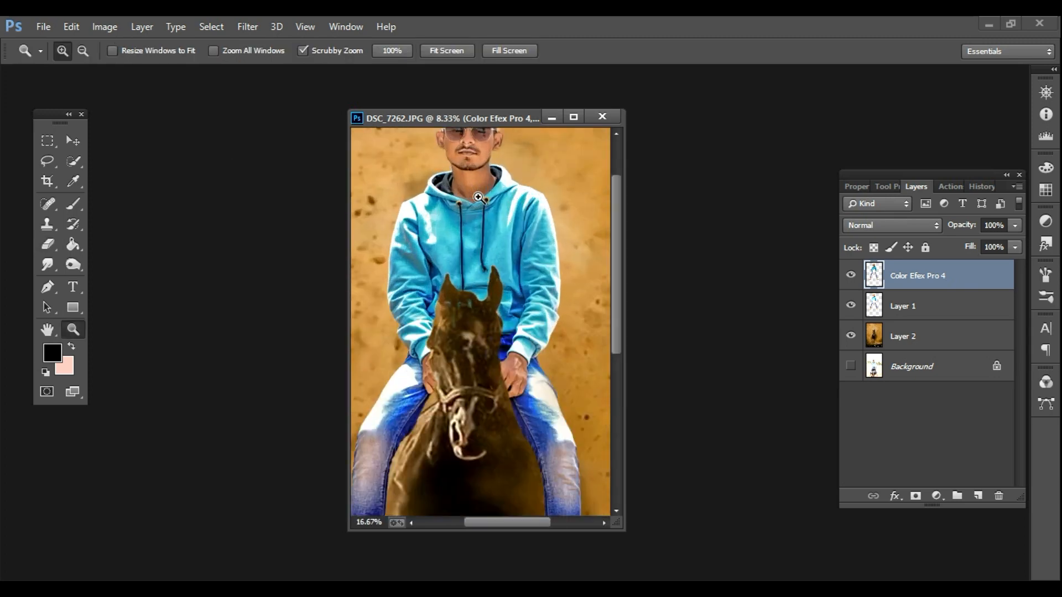
ctrl+click(474, 191)
ctrl+click(474, 192)
ctrl+click(474, 191)
ctrl+click(474, 191)
drag(474, 191, 280, 355)
drag(266, 51, 240, 77)
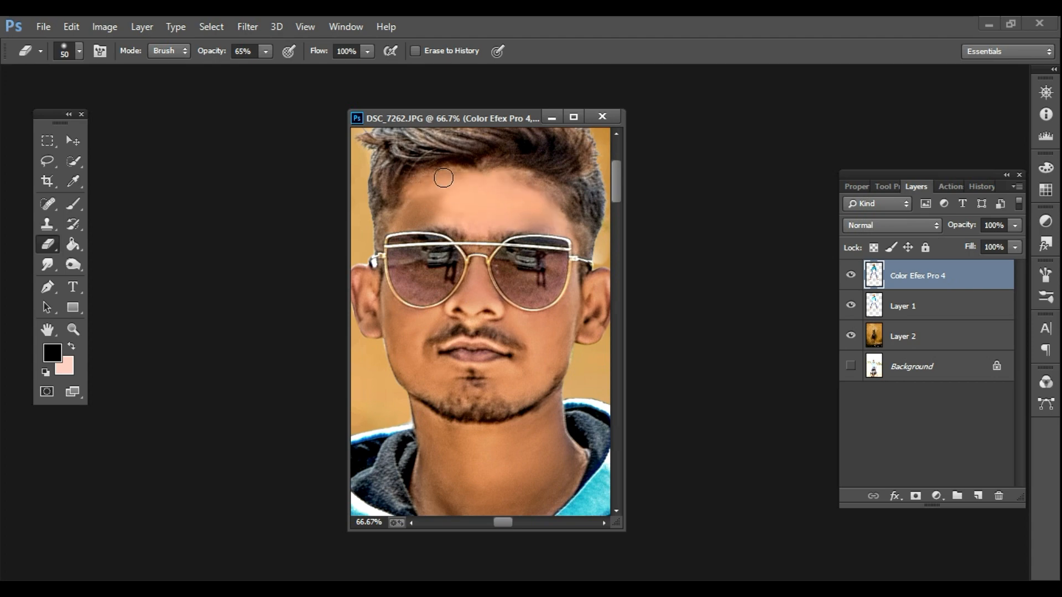
mouse_move(428, 281)
mouse_down()
mouse_move(537, 291)
mouse_move(527, 269)
mouse_move(416, 325)
mouse_move(394, 295)
mouse_move(370, 297)
mouse_move(369, 317)
mouse_move(418, 356)
mouse_move(464, 321)
mouse_move(535, 356)
mouse_move(431, 367)
mouse_move(513, 369)
mouse_move(479, 392)
mouse_move(426, 389)
mouse_move(427, 399)
mouse_move(488, 389)
mouse_move(513, 416)
mouse_move(455, 430)
mouse_move(428, 411)
mouse_move(436, 465)
mouse_move(425, 498)
mouse_move(443, 519)
mouse_move(518, 511)
mouse_move(563, 488)
mouse_move(576, 462)
mouse_move(565, 438)
mouse_move(529, 464)
mouse_move(509, 422)
mouse_move(440, 457)
mouse_move(463, 472)
mouse_move(461, 501)
mouse_move(533, 484)
mouse_move(552, 433)
mouse_move(524, 469)
mouse_move(500, 440)
mouse_move(526, 410)
mouse_move(537, 355)
mouse_move(562, 334)
mouse_move(573, 291)
mouse_move(518, 318)
mouse_move(536, 331)
mouse_move(478, 287)
mouse_move(456, 322)
mouse_move(590, 315)
mouse_move(600, 324)
mouse_move(601, 271)
mouse_move(571, 287)
mouse_move(574, 244)
mouse_move(523, 219)
mouse_move(429, 222)
mouse_move(430, 210)
mouse_move(368, 258)
mouse_move(390, 328)
mouse_up()
scroll(389, 327, down, 5)
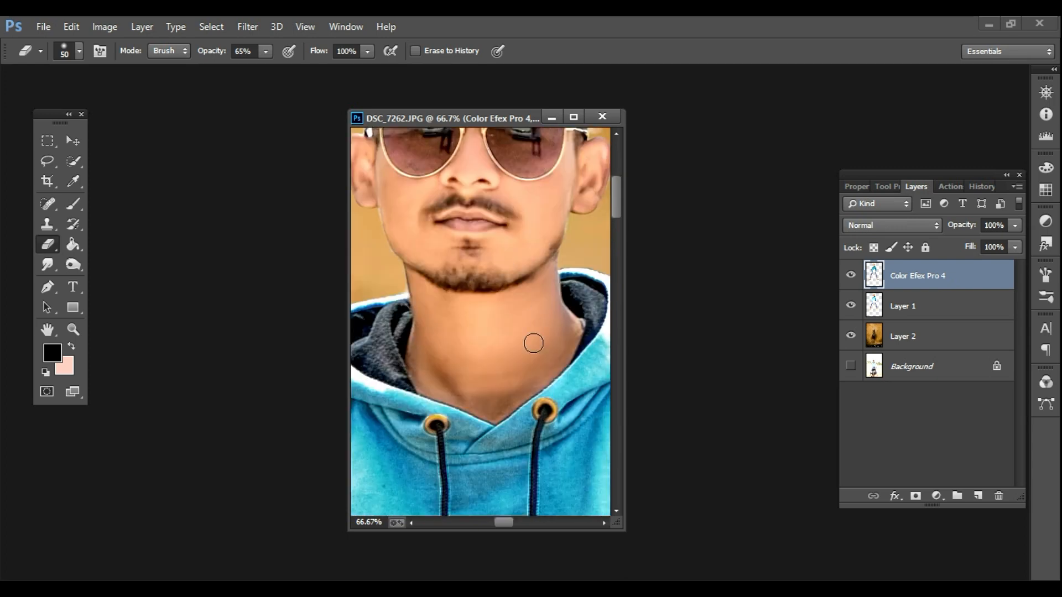
Erase the Color Efex Pro 4 effect from the skin of both of the rider's hands
scroll(540, 438, down, 8)
scroll(555, 390, down, 5)
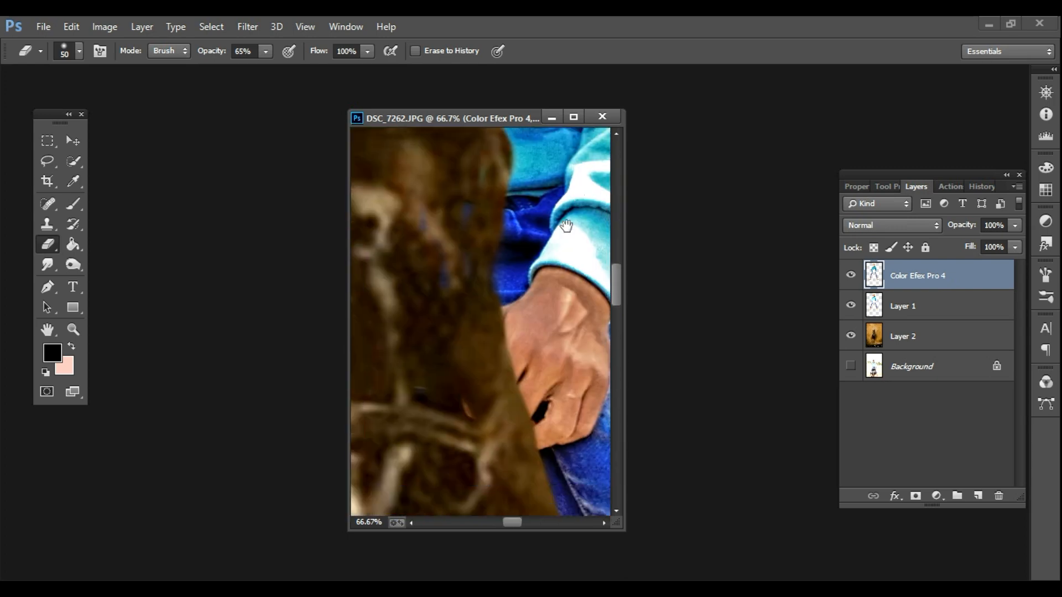
mouse_move(559, 332)
mouse_down()
mouse_move(538, 370)
mouse_move(564, 420)
mouse_move(592, 381)
mouse_move(585, 424)
mouse_move(599, 308)
mouse_move(562, 279)
mouse_move(517, 312)
mouse_move(529, 390)
mouse_move(543, 409)
mouse_move(585, 329)
mouse_move(574, 296)
mouse_up()
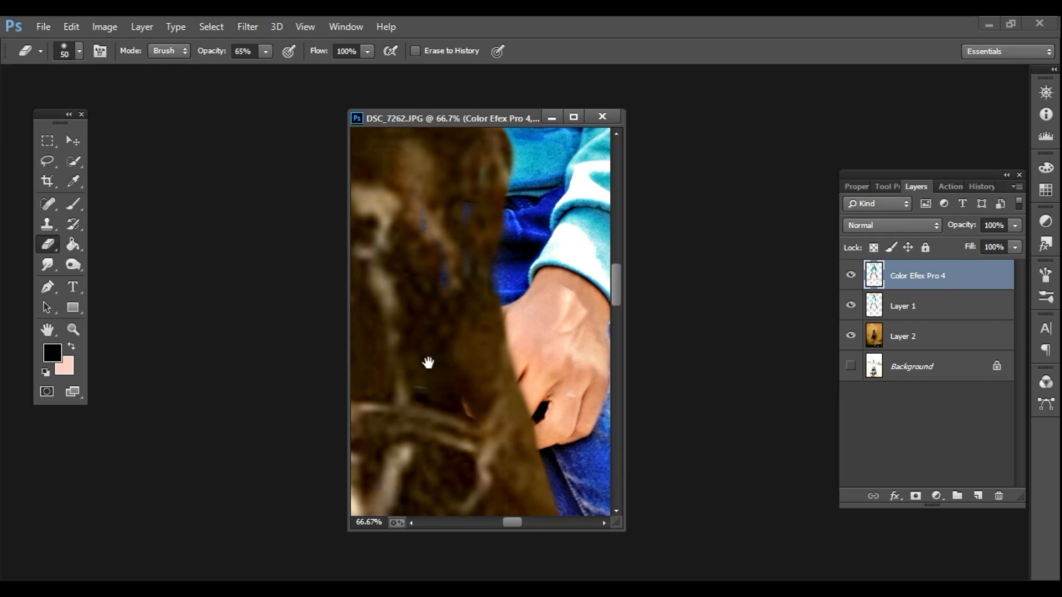
drag(426, 362, 863, 343)
mouse_move(603, 347)
mouse_down()
mouse_move(534, 332)
mouse_move(525, 359)
mouse_move(533, 309)
mouse_move(519, 362)
mouse_up()
drag(531, 328, 459, 227)
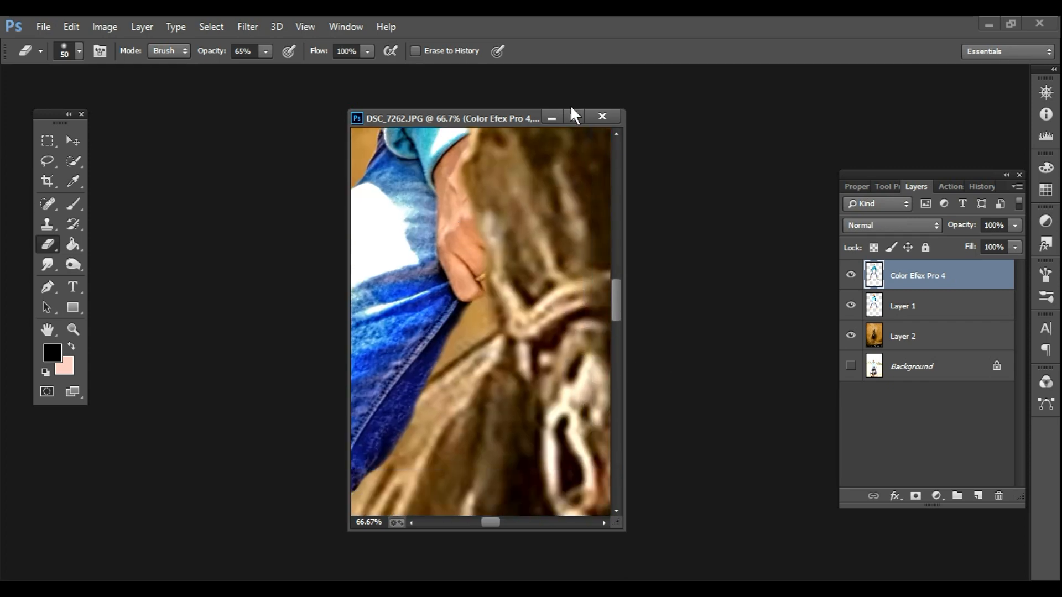
Erase the Color Efex Pro 4 effect from the skin of the rider's feet and ankles
key(z)
alt+click(519, 296)
alt+click(519, 296)
alt+click(519, 296)
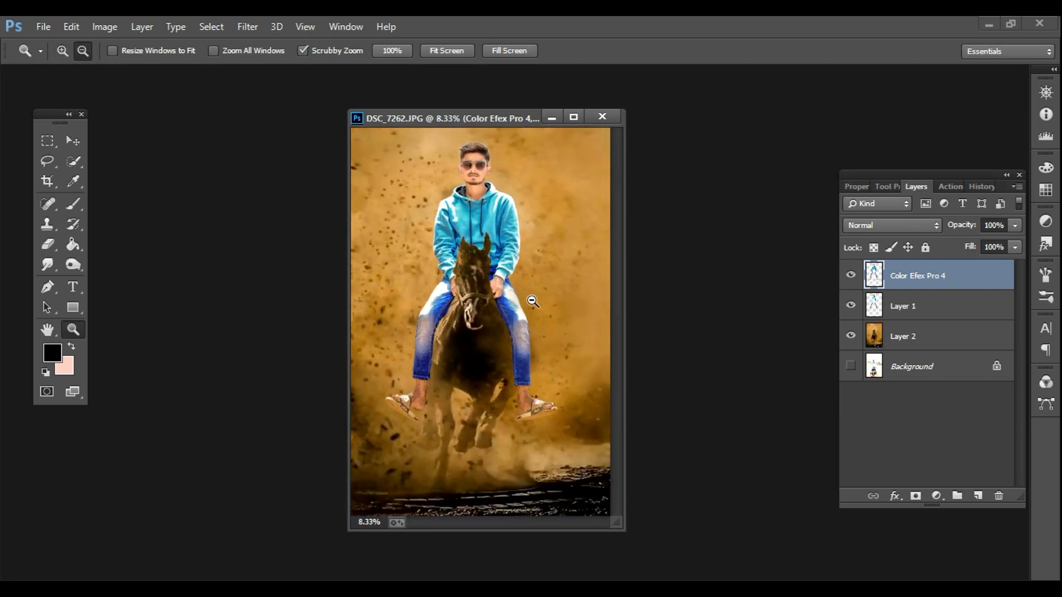
key(e)
right_click(895, 280)
click(528, 403)
ctrl+click(527, 404)
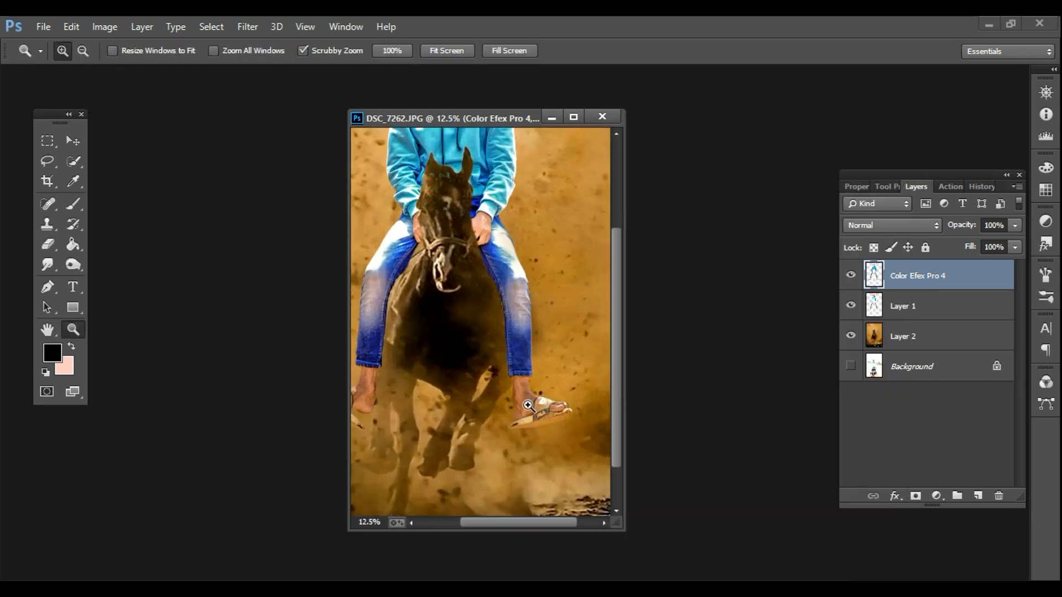
ctrl+click(528, 404)
ctrl+click(527, 404)
mouse_move(503, 337)
mouse_down()
mouse_move(496, 435)
mouse_move(510, 440)
mouse_move(511, 348)
mouse_move(551, 392)
mouse_move(533, 425)
mouse_move(466, 384)
mouse_move(526, 373)
mouse_move(520, 383)
mouse_move(531, 371)
mouse_move(488, 364)
mouse_move(501, 443)
mouse_up()
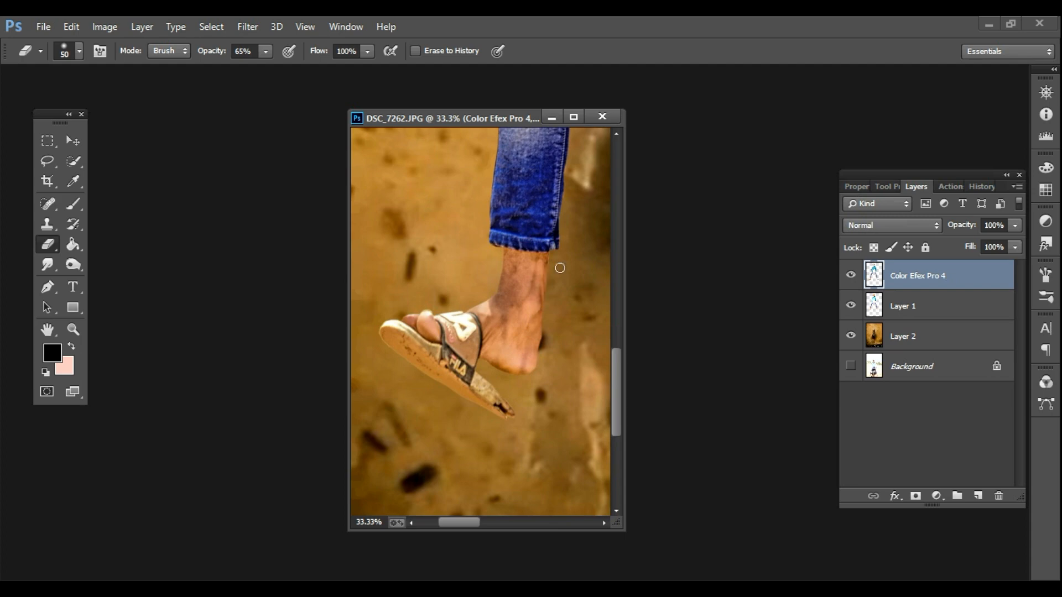
drag(508, 300, 522, 298)
drag(529, 342, 519, 280)
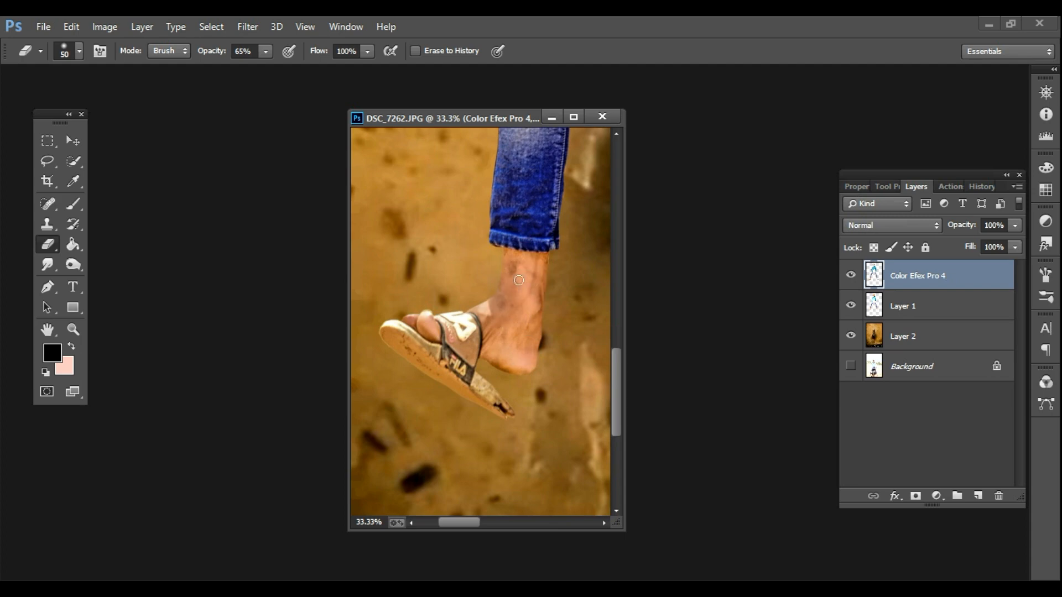
Merge the Color Efex Pro 4 layer down into Layer 1
key(z)
alt+click(540, 310)
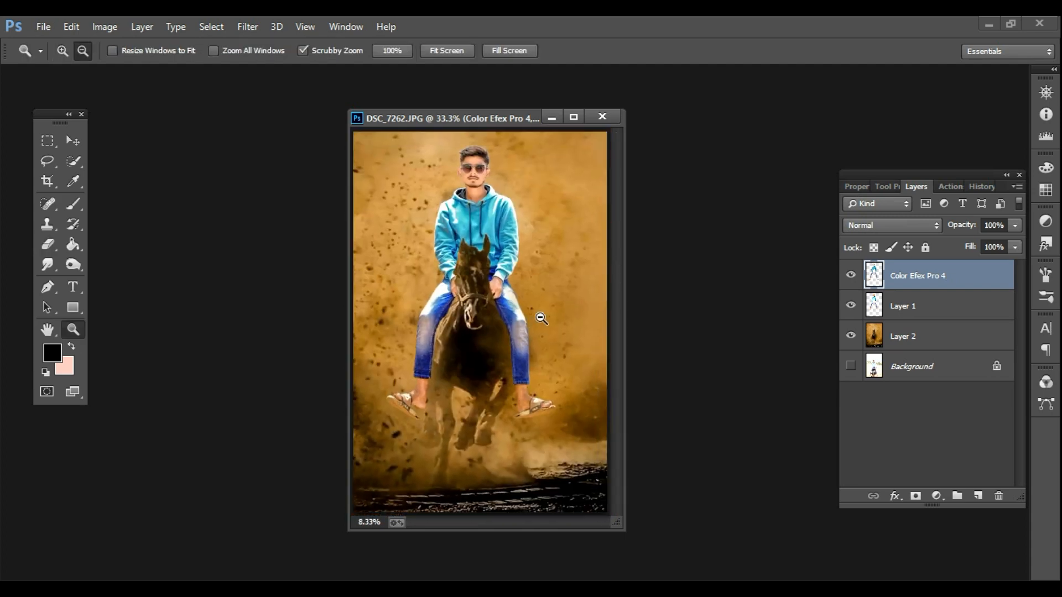
key(e)
right_click(947, 276)
click(698, 463)
Maximize the document window and erase the leftover blue hoodie traces over the horse's forehead with the Eraser at 65% opacity
key(z)
click(514, 351)
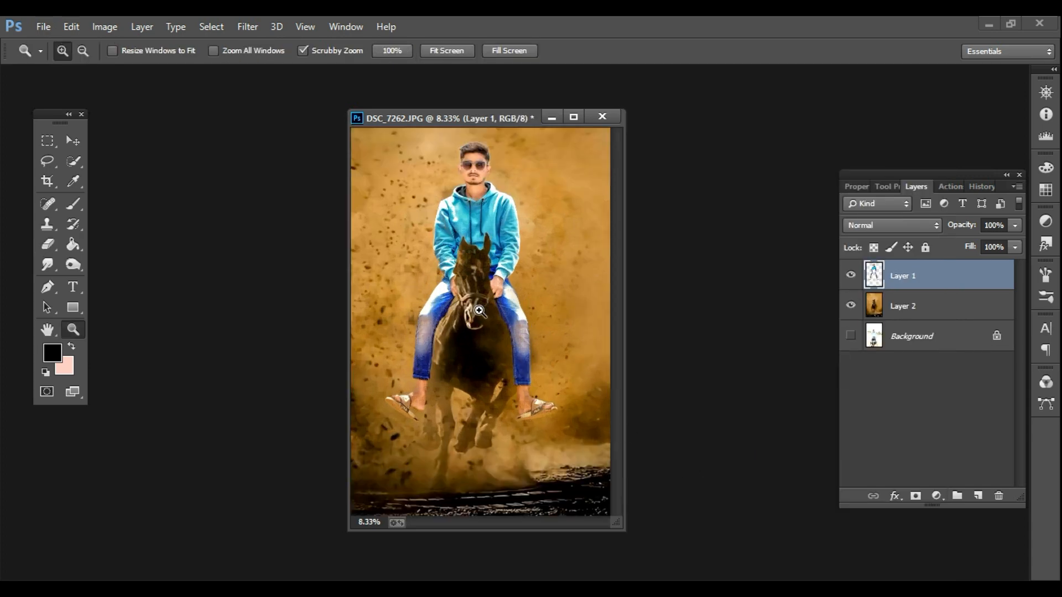
click(514, 351)
key(e)
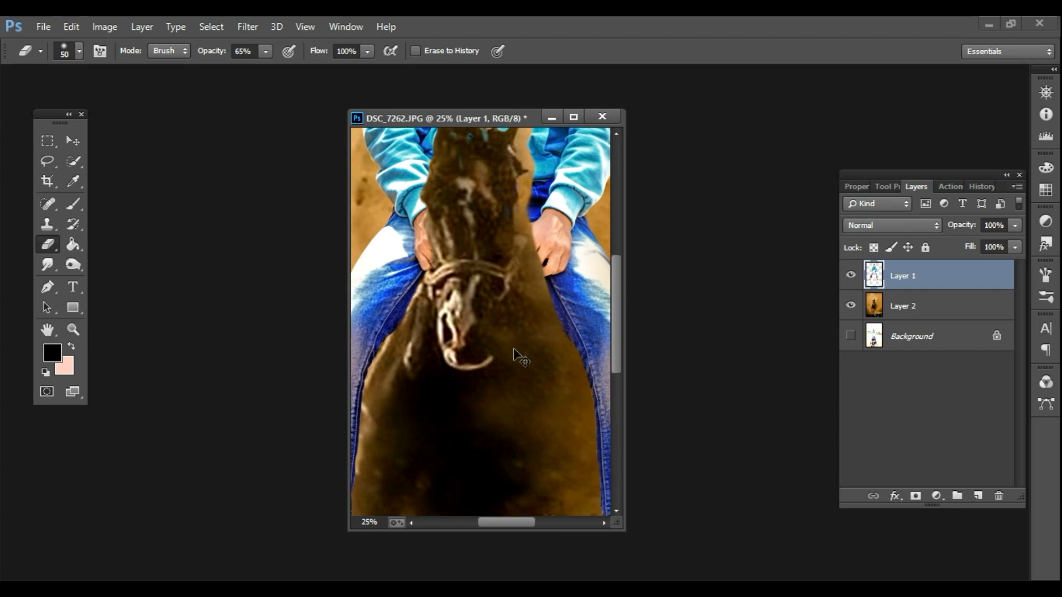
click(574, 117)
key(ctrl+plus)
key(ctrl+plus)
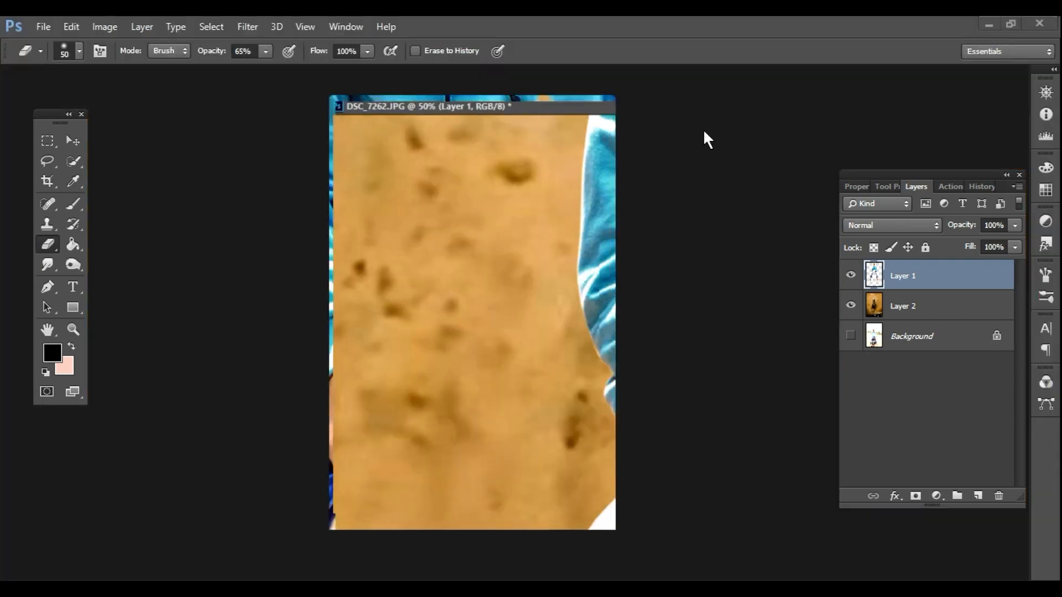
click(272, 61)
click(571, 116)
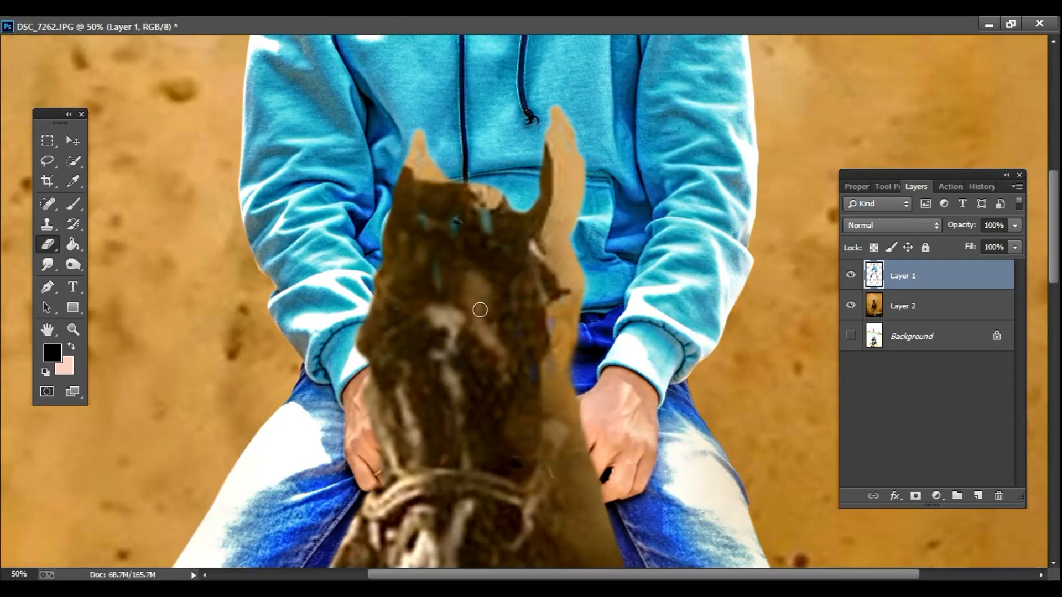
mouse_move(440, 248)
mouse_down()
mouse_move(453, 216)
mouse_move(483, 219)
mouse_up()
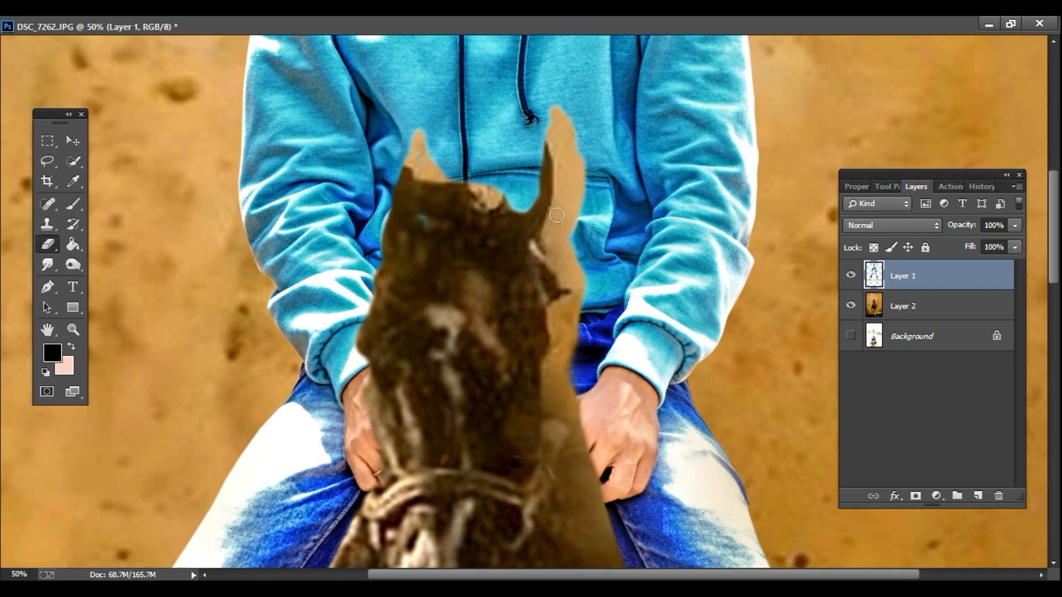
scroll(436, 392, down, 2)
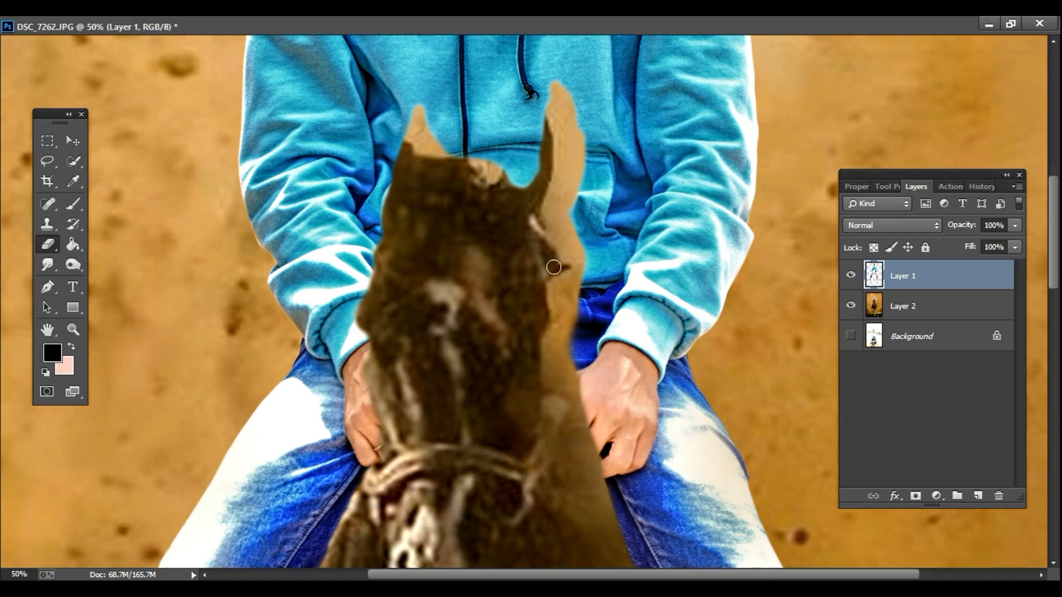
Inspect the cut-out edges of the rider's hands, jeans and feet against the horse and the dusty background
scroll(592, 462, down, 5)
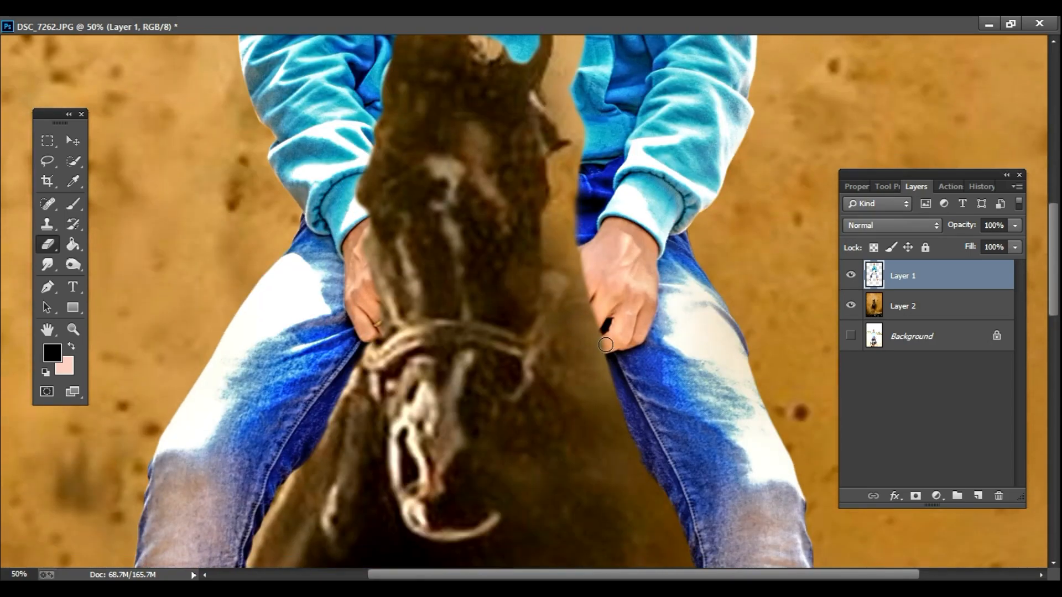
drag(605, 383, 586, 272)
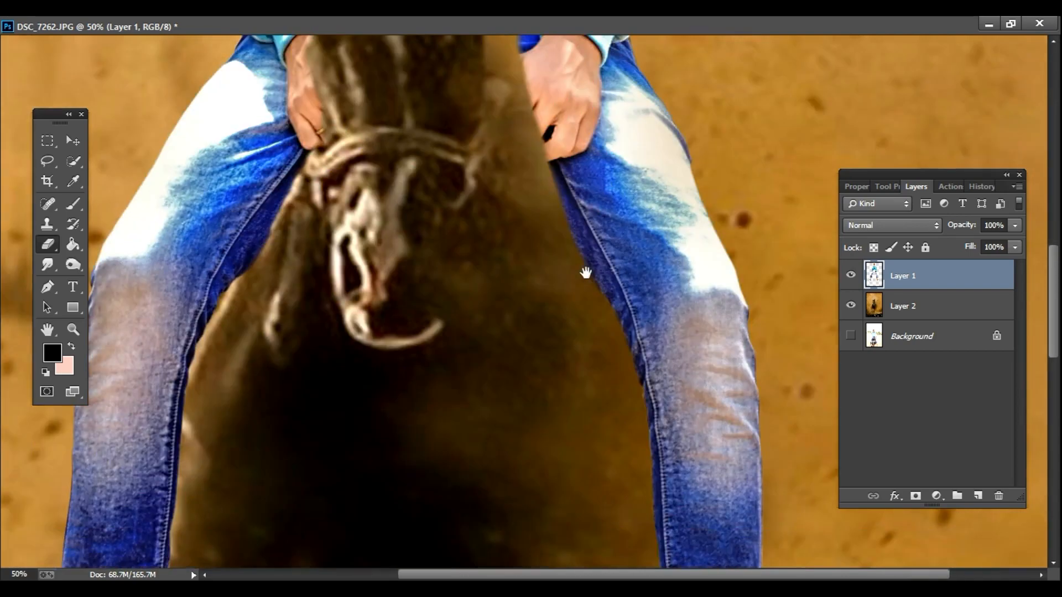
drag(639, 440, 596, 237)
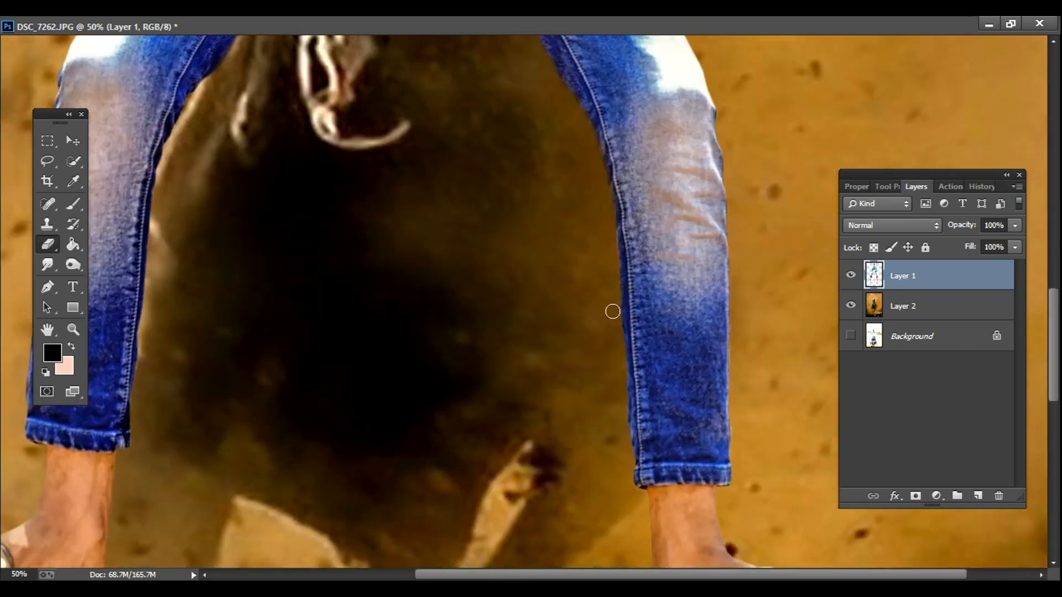
drag(303, 216, 474, 267)
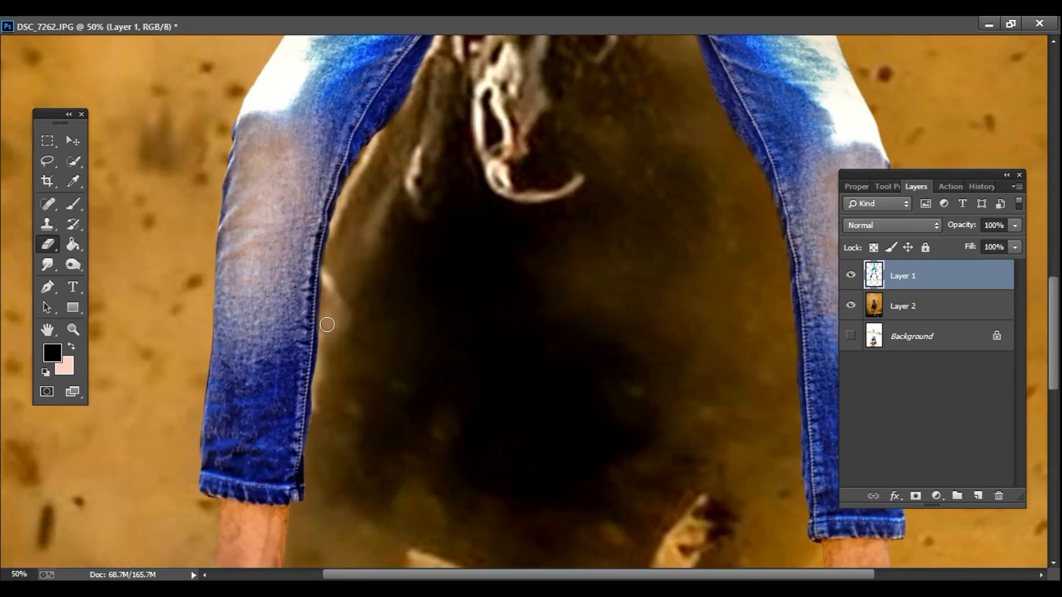
alt+click(341, 393)
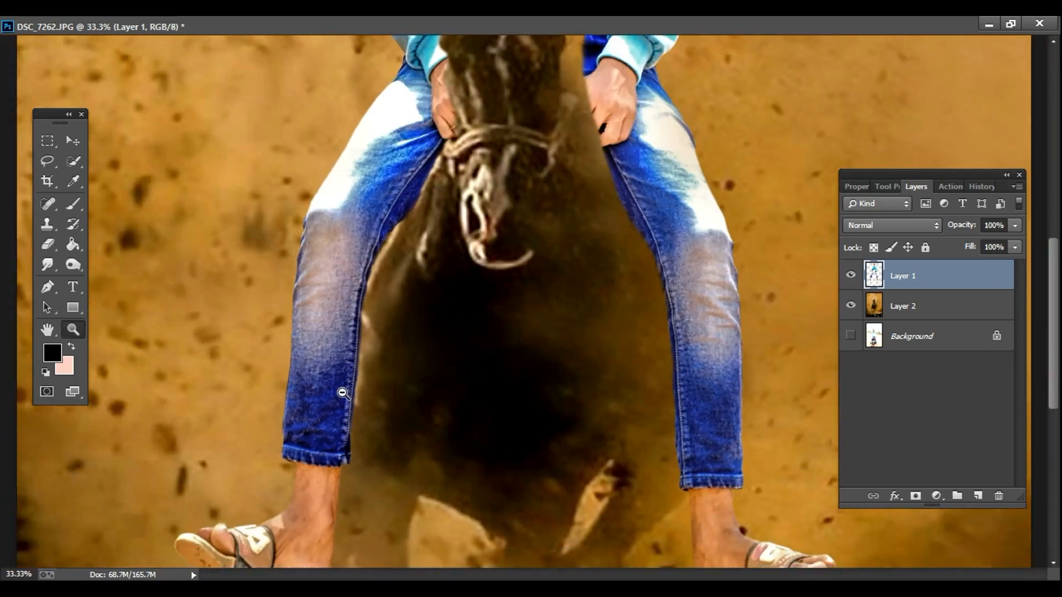
alt+click(341, 393)
ctrl+click(439, 230)
ctrl+click(439, 230)
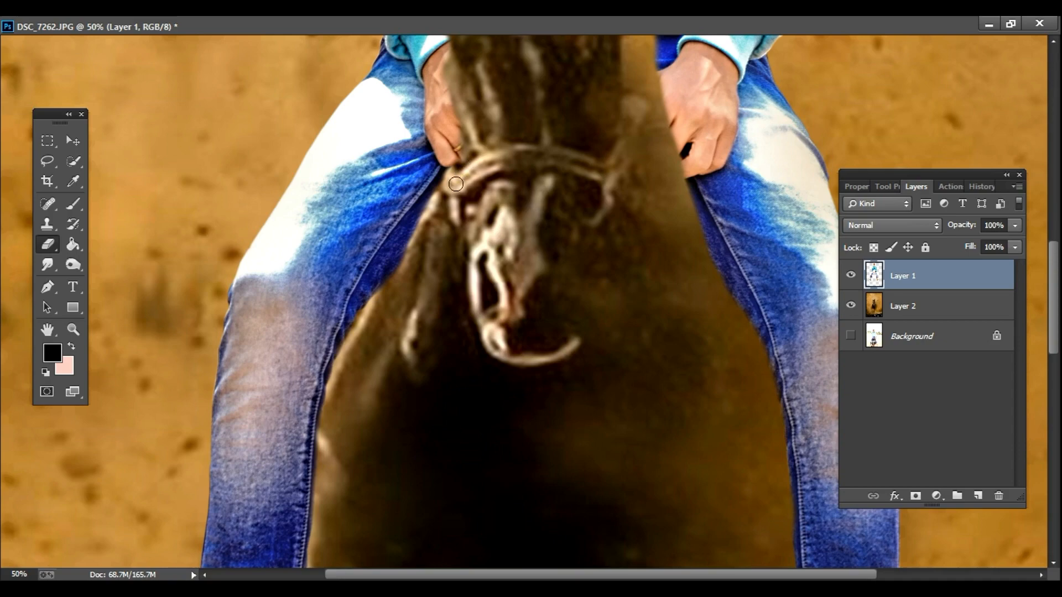
alt+click(455, 184)
ctrl+click(592, 160)
alt+click(591, 160)
alt+click(591, 160)
alt+click(590, 159)
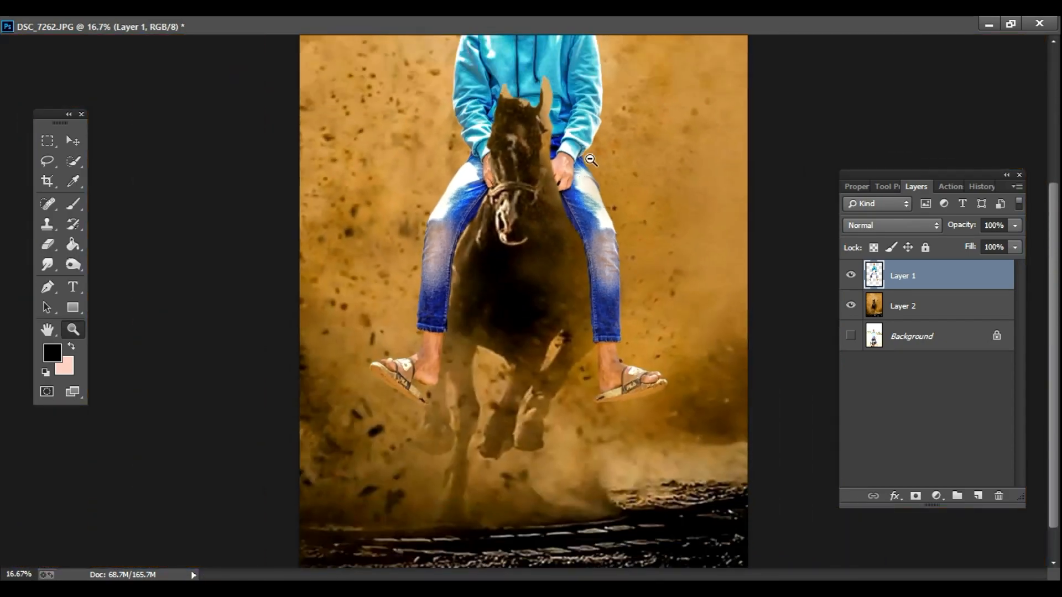
alt+click(590, 159)
ctrl+click(532, 244)
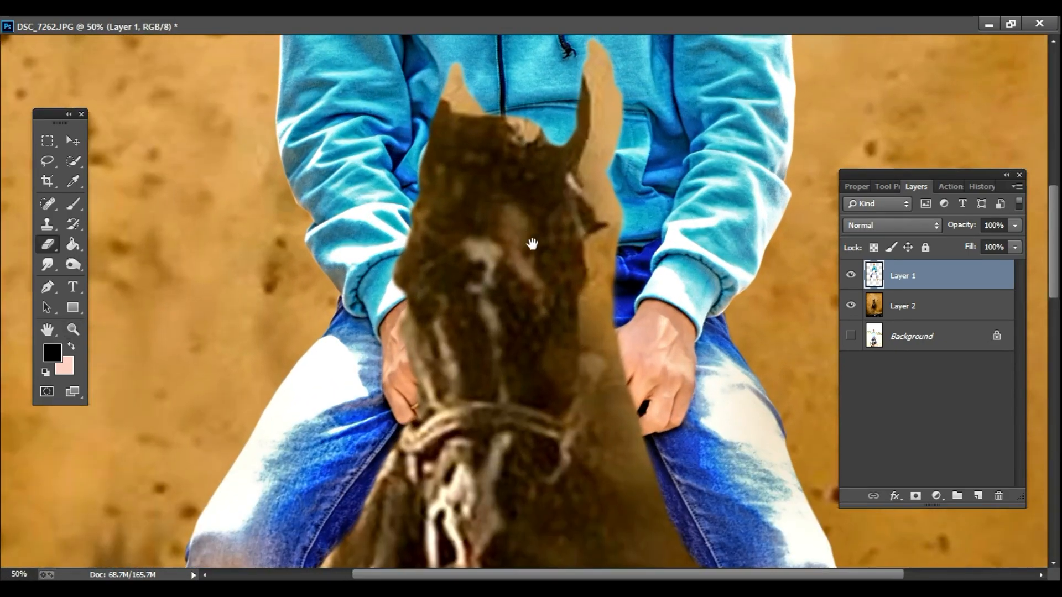
On Layer 2, use the Clone Stamp to cover the tan patch on the horse's taller ear and beside its eye with dark hair
drag(532, 244, 503, 283)
click(48, 225)
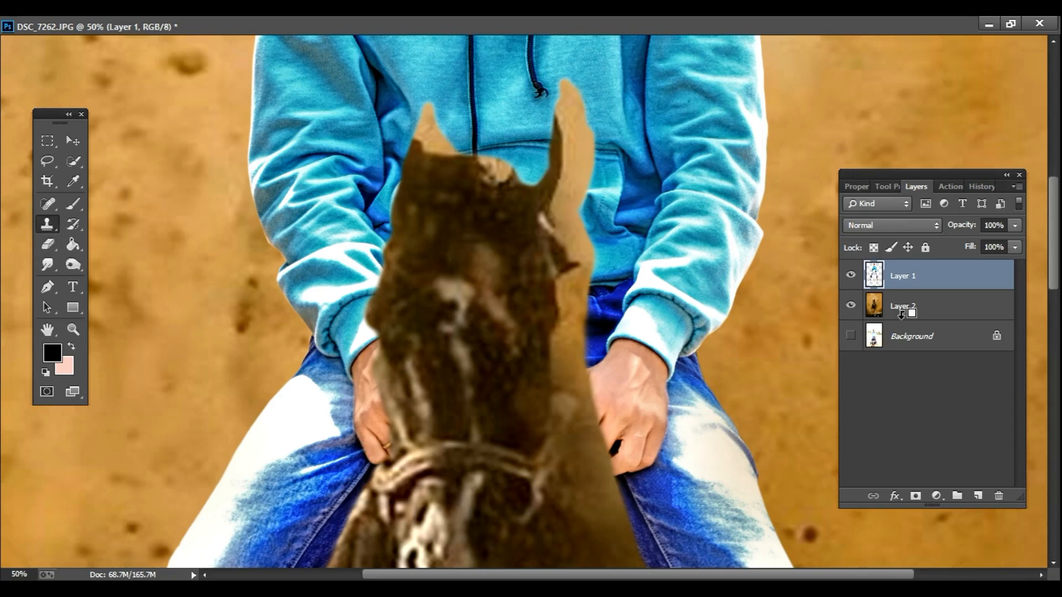
click(902, 310)
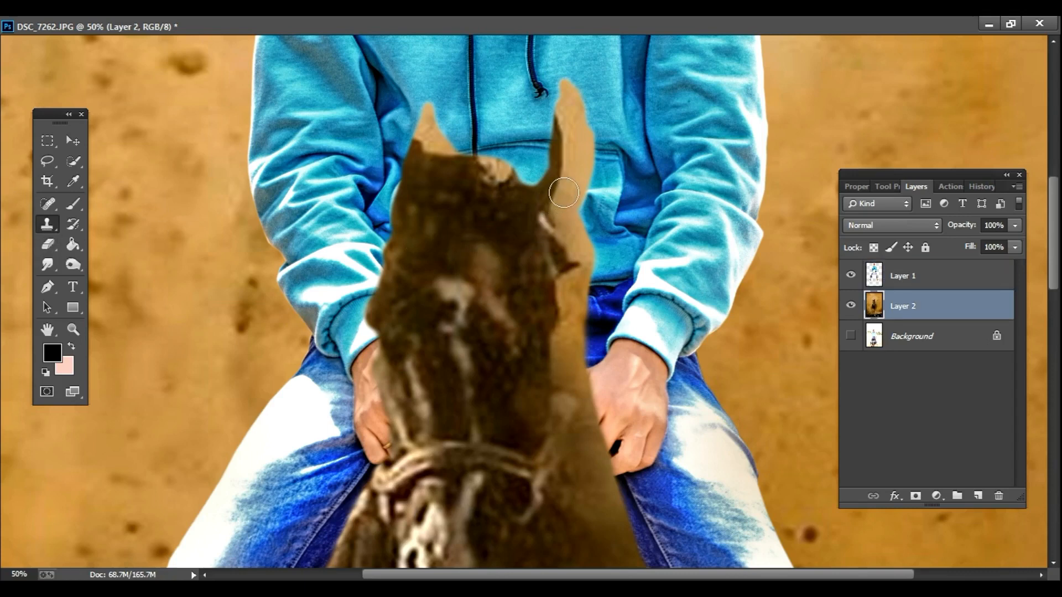
mouse_move(563, 193)
mouse_down()
mouse_move(523, 214)
mouse_move(571, 182)
mouse_move(558, 203)
mouse_up()
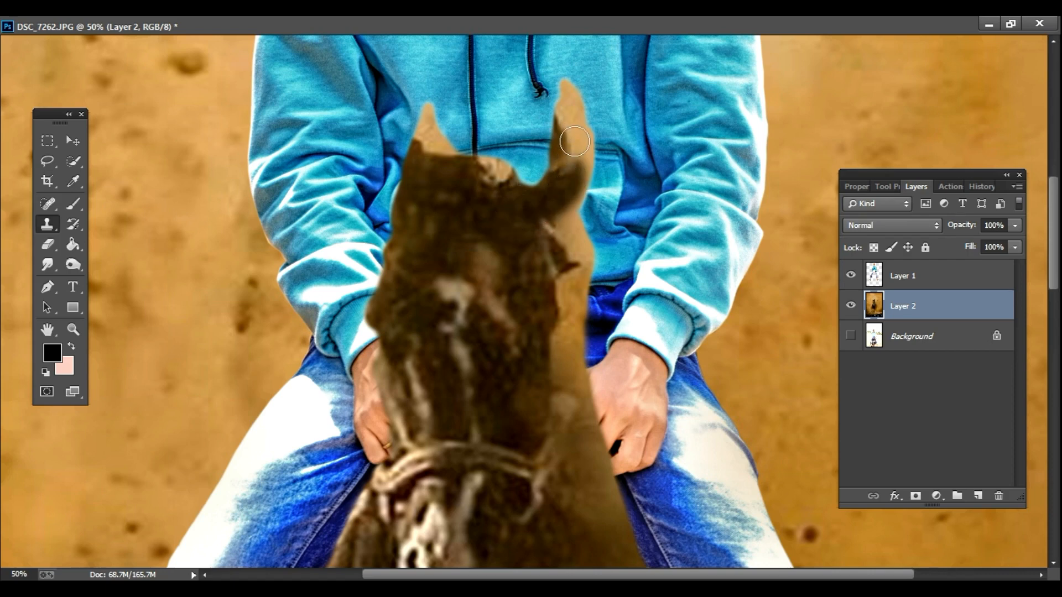
drag(542, 210, 561, 194)
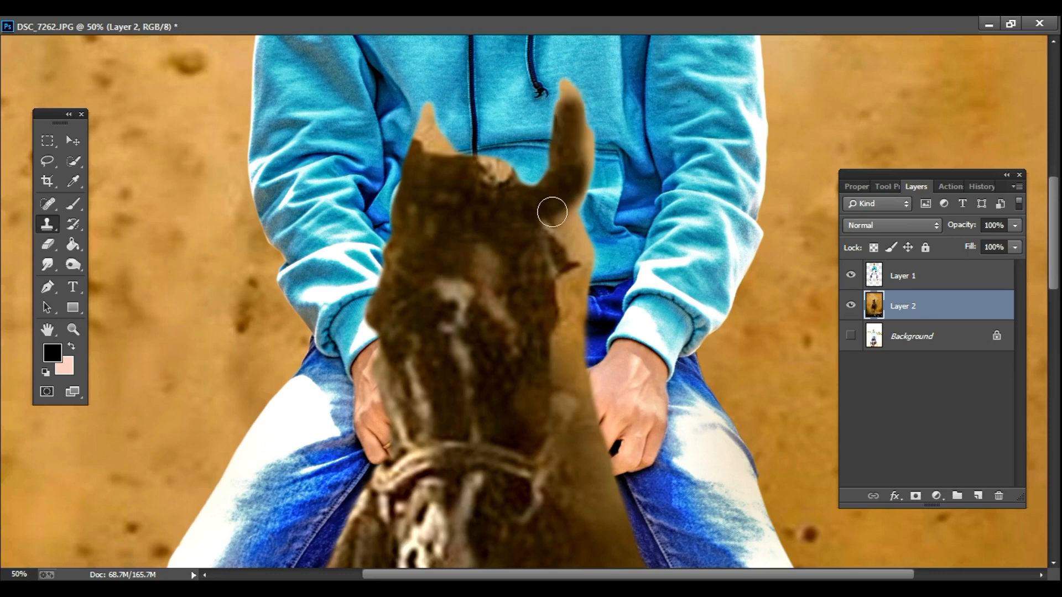
mouse_move(573, 250)
mouse_down()
mouse_move(554, 216)
mouse_move(581, 258)
mouse_move(553, 272)
mouse_move(569, 290)
mouse_up()
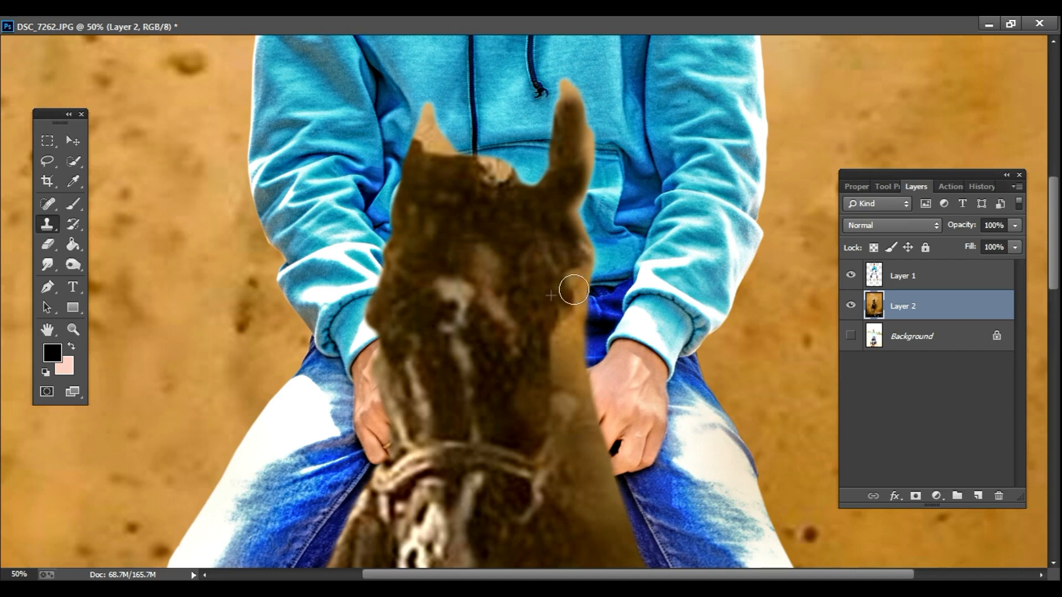
mouse_move(578, 163)
mouse_down()
mouse_move(572, 185)
mouse_move(571, 97)
mouse_up()
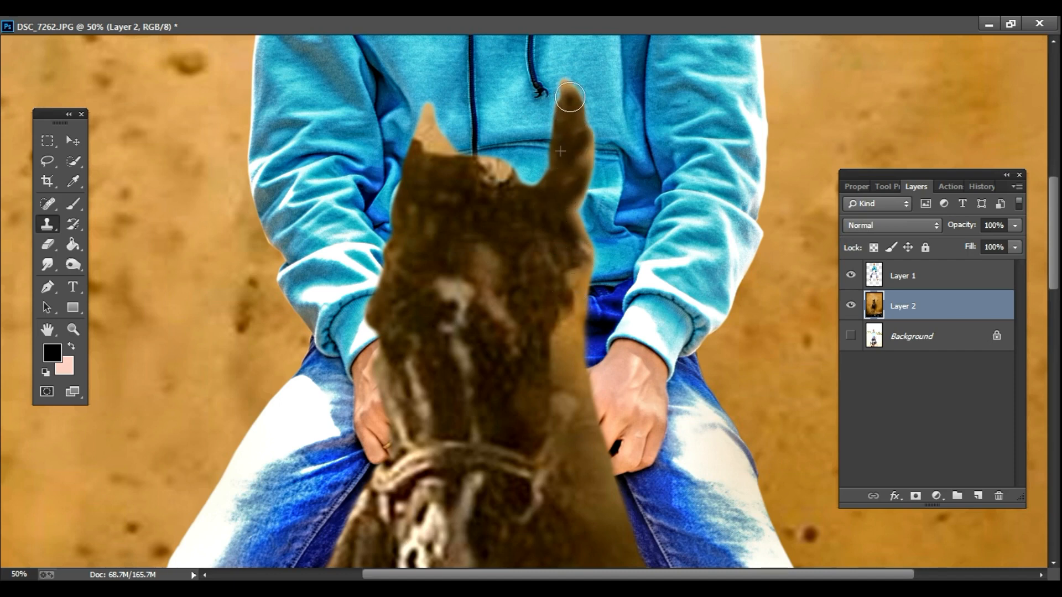
Clone dark horse hair over the tan areas of the shorter ear and the forelock between the ears
drag(475, 213, 522, 260)
mouse_move(489, 221)
mouse_down()
mouse_move(474, 178)
mouse_move(482, 171)
mouse_move(498, 240)
mouse_move(548, 225)
mouse_move(579, 294)
mouse_up()
key(z)
alt+click(565, 303)
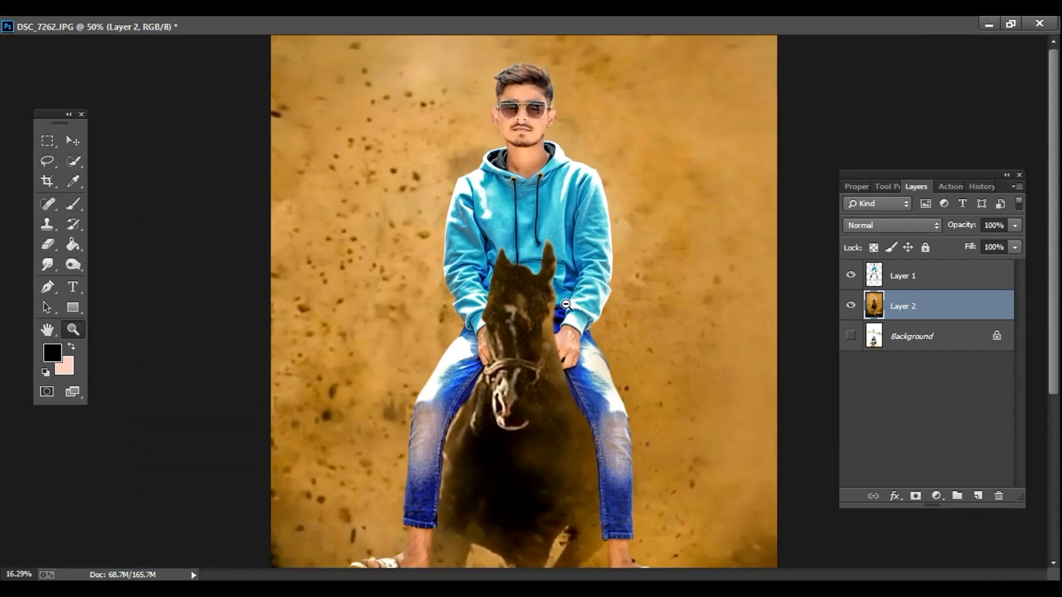
Clone dark hair over the tan strip along the horse's cheek next to the rider's hand
click(547, 326)
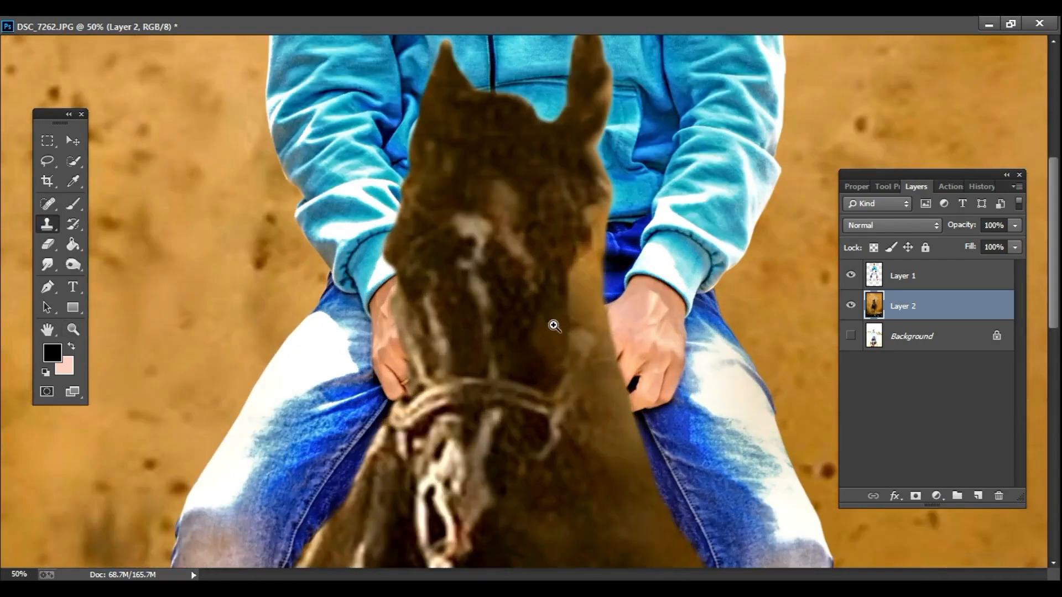
key(s)
mouse_move(562, 263)
mouse_down()
mouse_move(576, 284)
mouse_move(577, 322)
mouse_move(582, 251)
mouse_move(585, 319)
mouse_up()
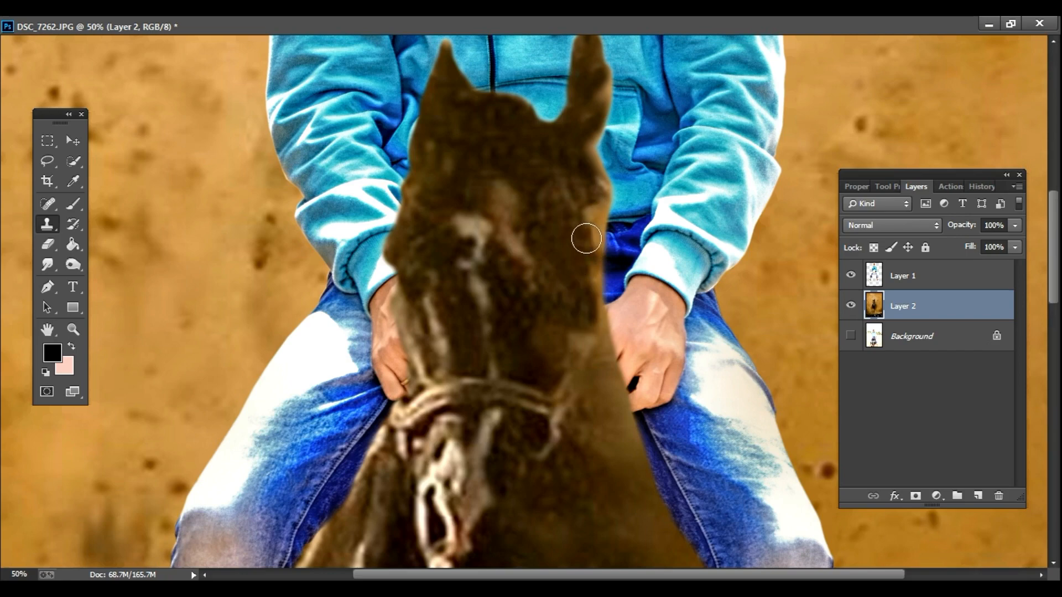
key(z)
alt+click(549, 309)
alt+click(549, 310)
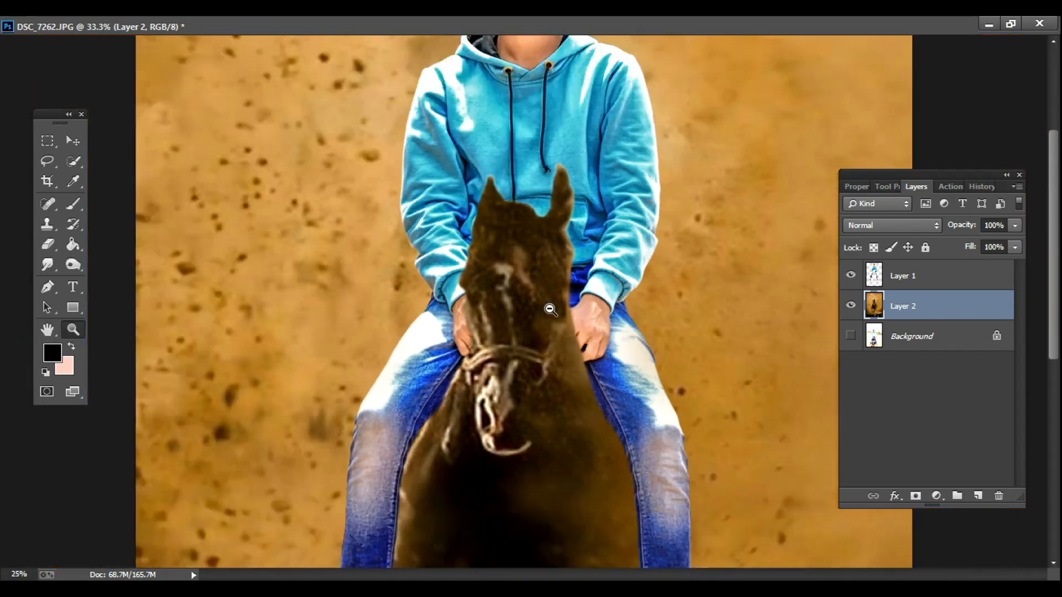
alt+click(549, 309)
Select Layer 1 and set the Eraser's opacity to 38%
right_click(907, 279)
click(907, 276)
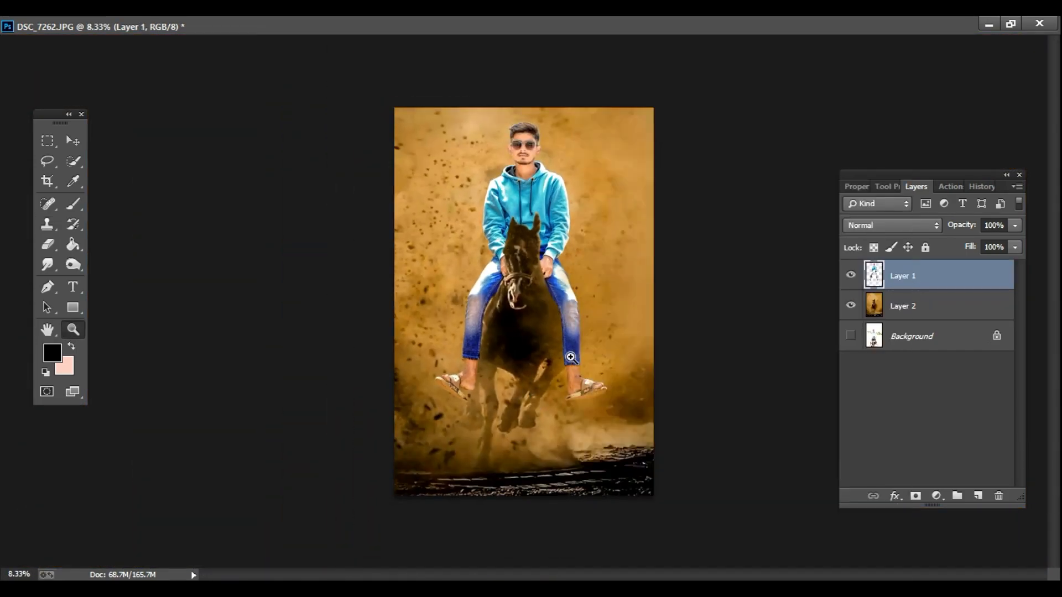
click(571, 357)
alt+click(569, 357)
alt+click(578, 357)
click(588, 357)
click(588, 358)
key(s)
key(f)
click(323, 51)
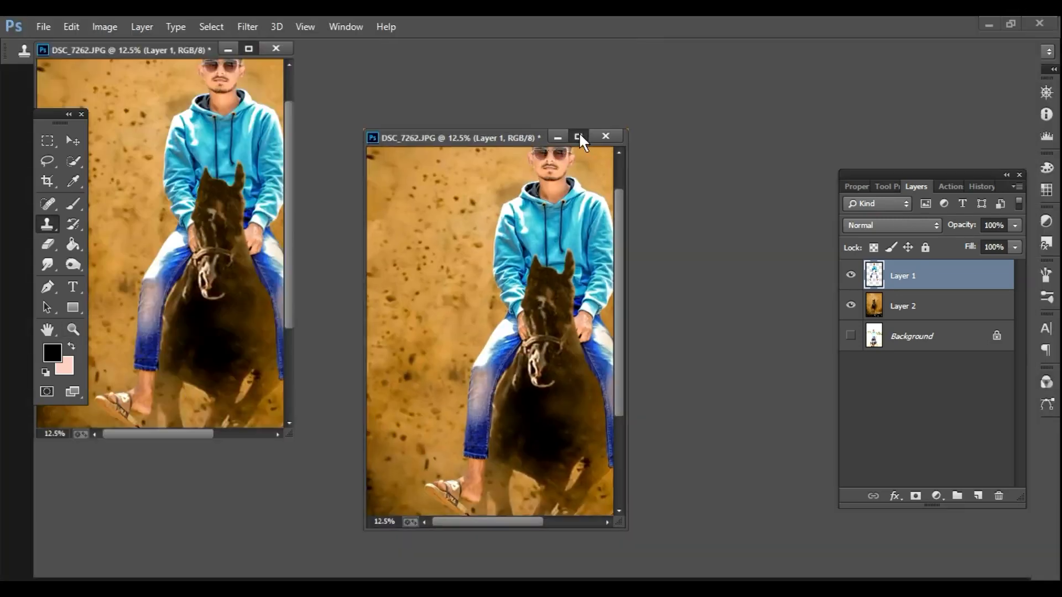
click(573, 117)
key(e)
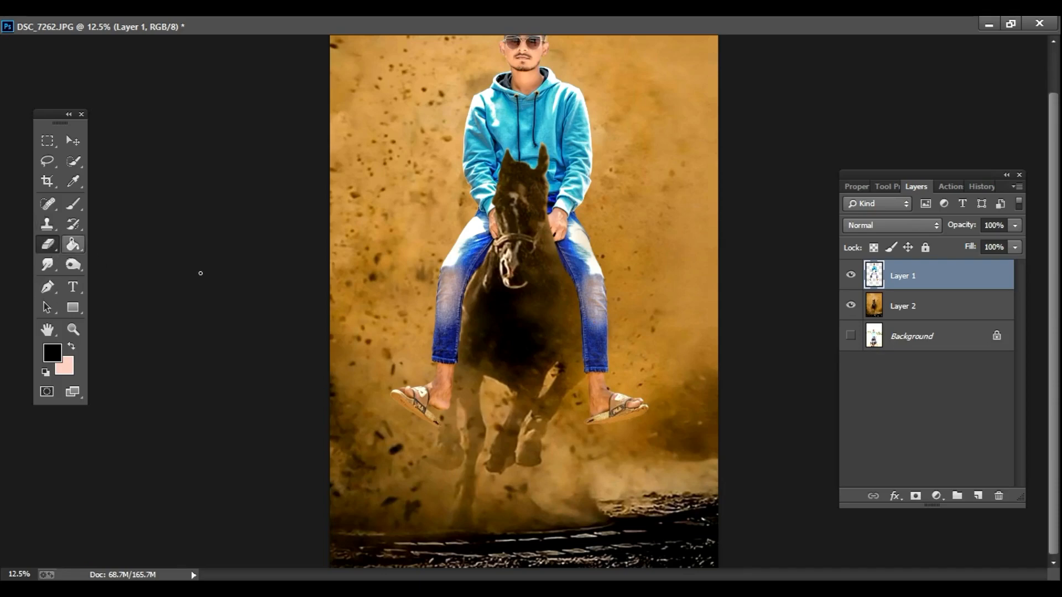
click(1011, 24)
drag(267, 51, 220, 73)
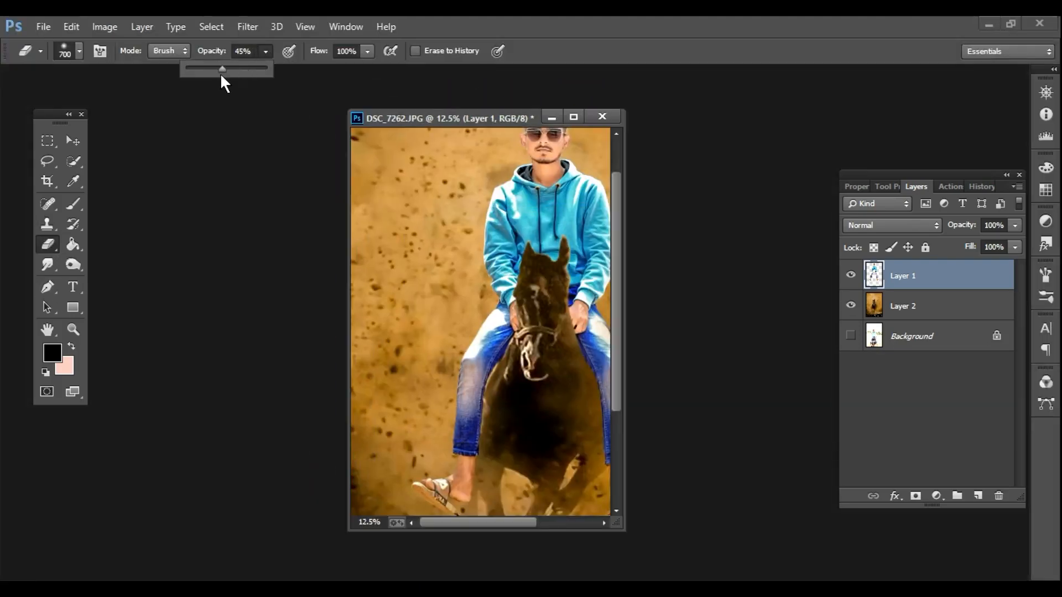
key(f)
Fade the rider's feet, the outer edges of the jeans and the hoodie sleeves into the dust with a large soft Eraser
drag(615, 249, 602, 332)
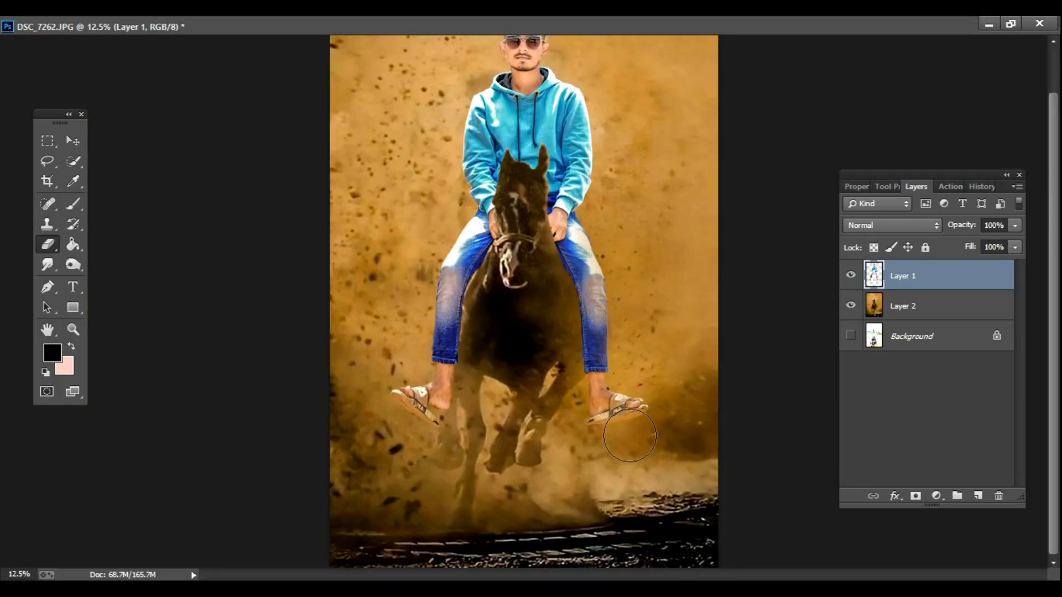
mouse_move(416, 426)
mouse_down()
mouse_move(426, 403)
mouse_move(431, 420)
mouse_up()
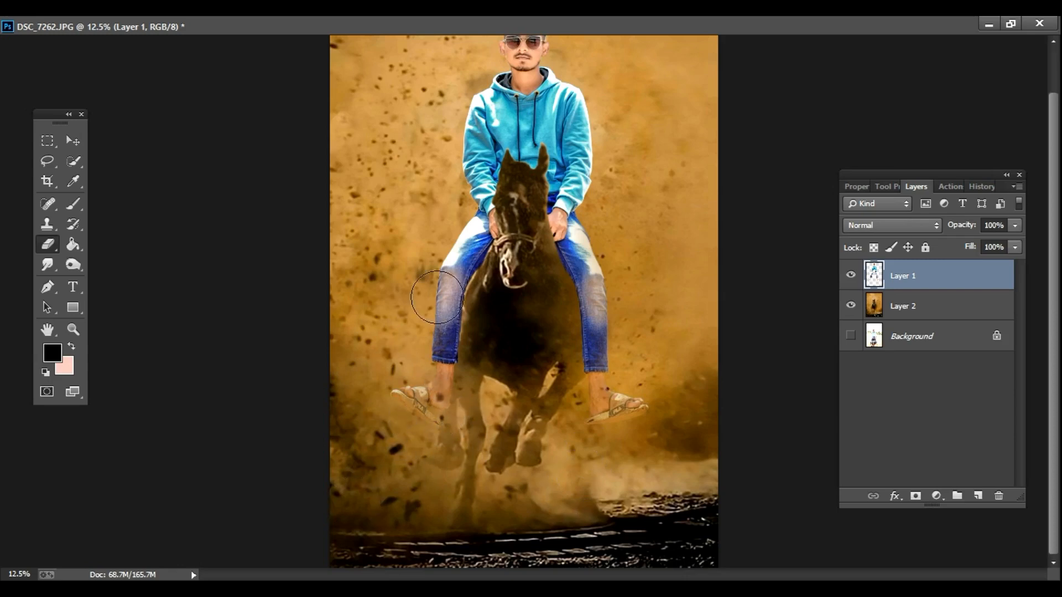
mouse_move(442, 279)
mouse_down()
mouse_move(412, 315)
mouse_move(426, 242)
mouse_move(398, 347)
mouse_up()
mouse_move(603, 278)
mouse_down()
mouse_move(615, 320)
mouse_move(613, 294)
mouse_move(624, 314)
mouse_move(628, 343)
mouse_up()
scroll(620, 310, up, 2)
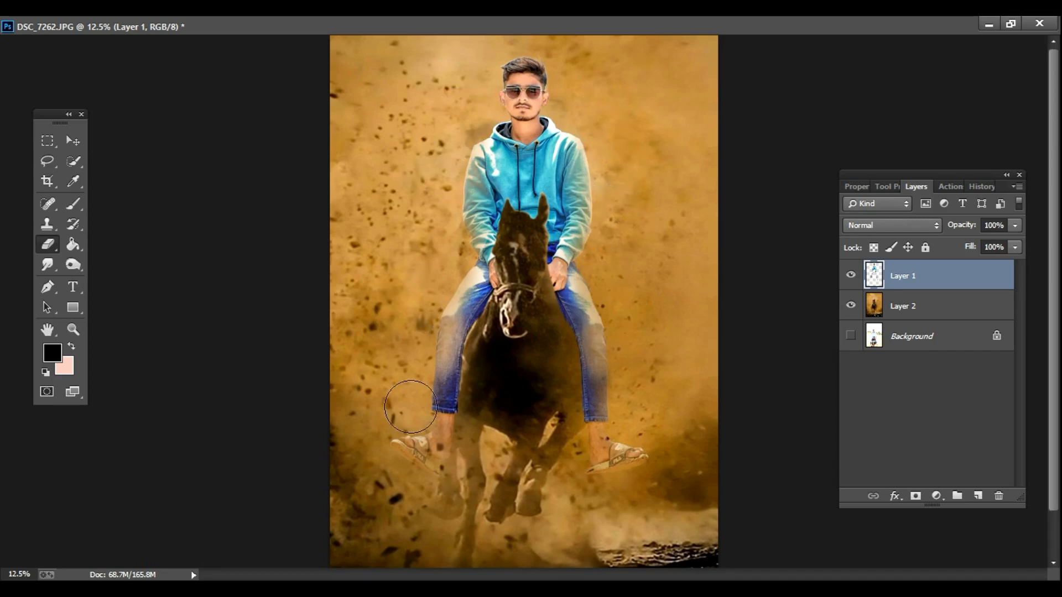
Erase lightly over the hoodie and sandals again to blend the rider further into the dust
key(z)
alt+click(565, 512)
alt+click(565, 513)
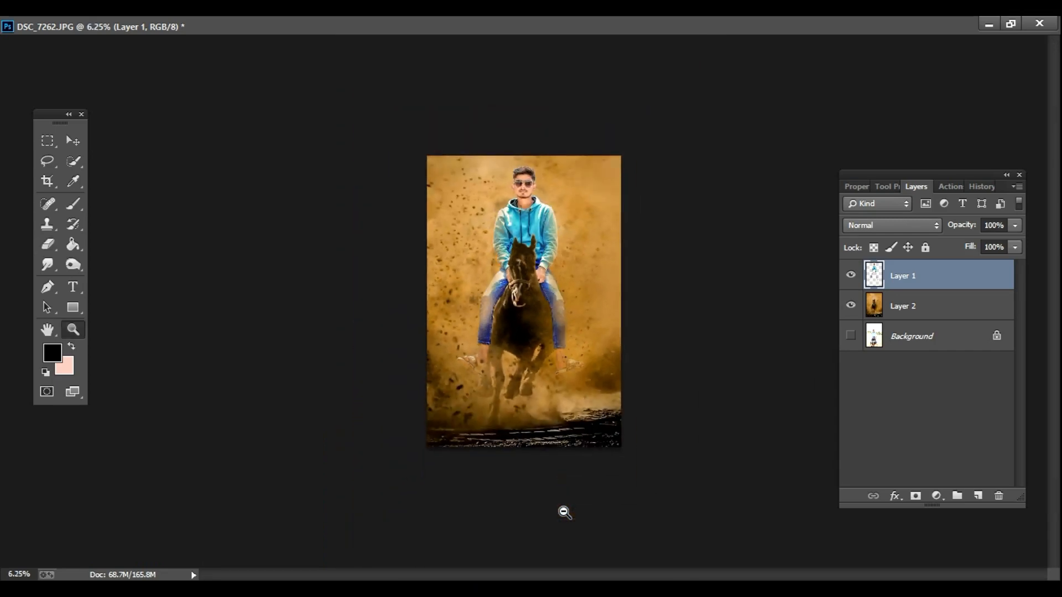
right_click(928, 288)
key(Escape)
key(ctrl+plus)
key(e)
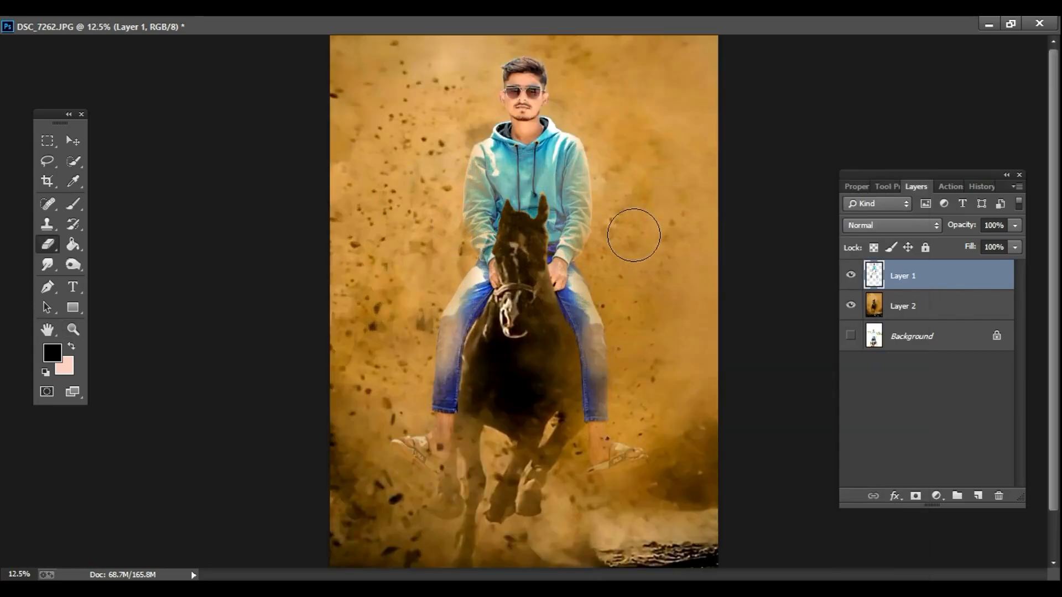
Merge the rider's Layer 1 down into Layer 2
key(z)
alt+click(643, 336)
alt+click(640, 335)
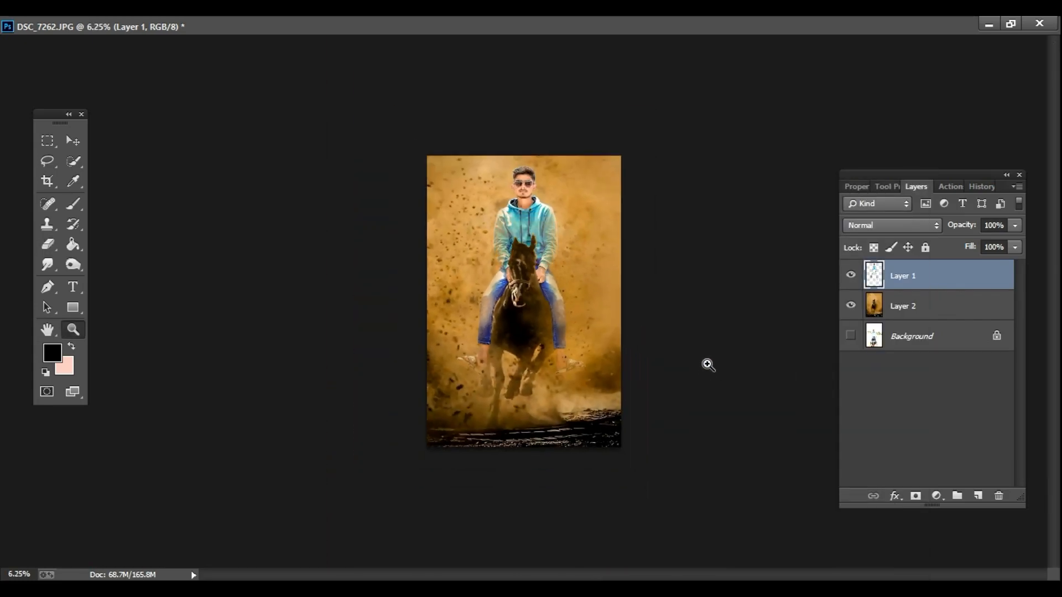
right_click(931, 313)
click(662, 494)
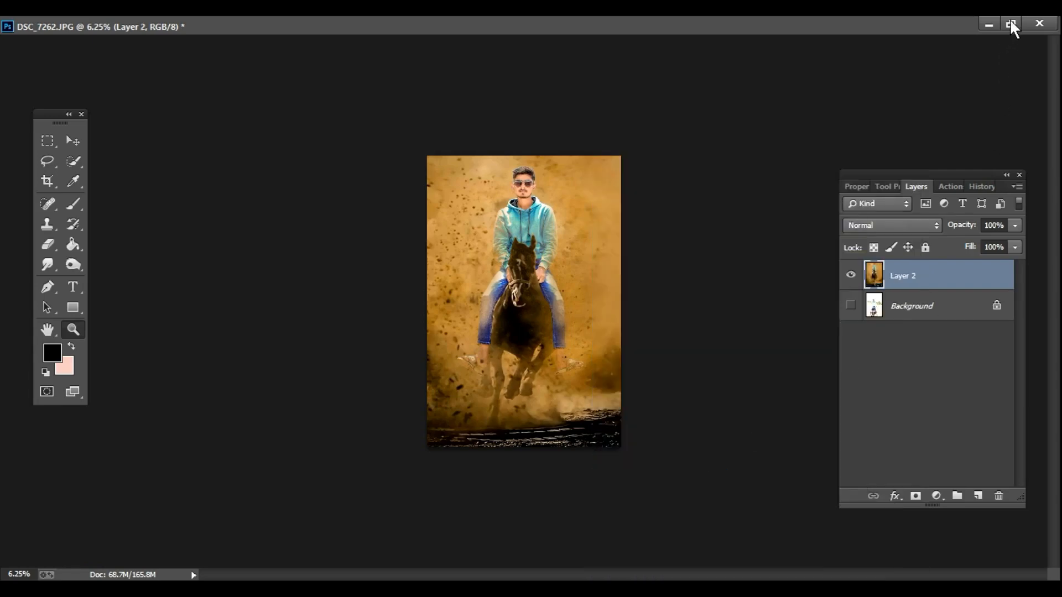
Apply the Camera Raw filter to the merged Layer 2, raising Clarity to about +23 and adjusting the tonal sliders for a darker, stronger look
click(1010, 23)
alt+click(536, 337)
key(e)
click(247, 27)
click(280, 114)
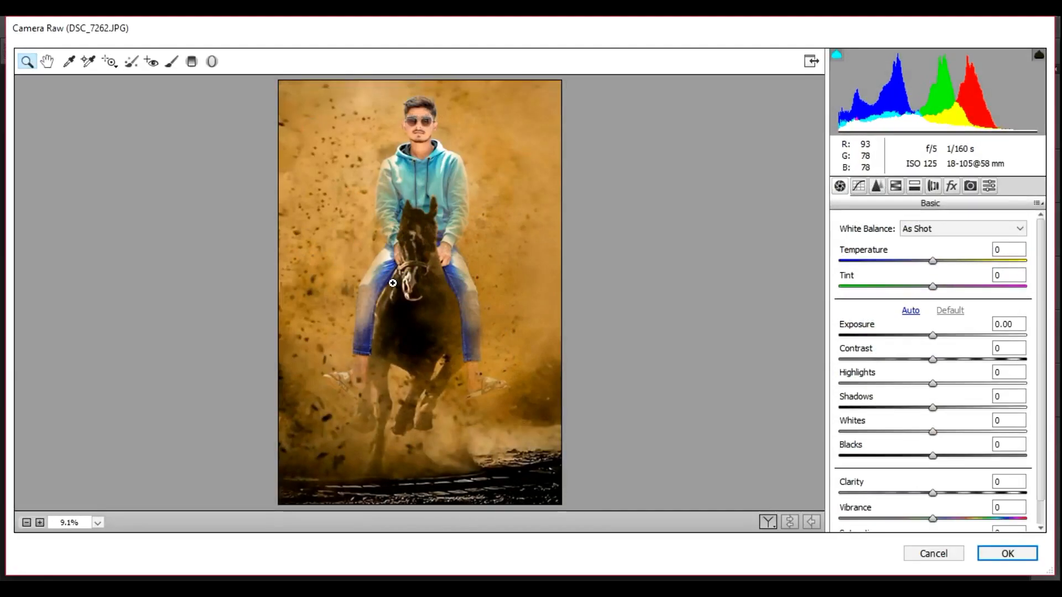
drag(932, 493, 958, 493)
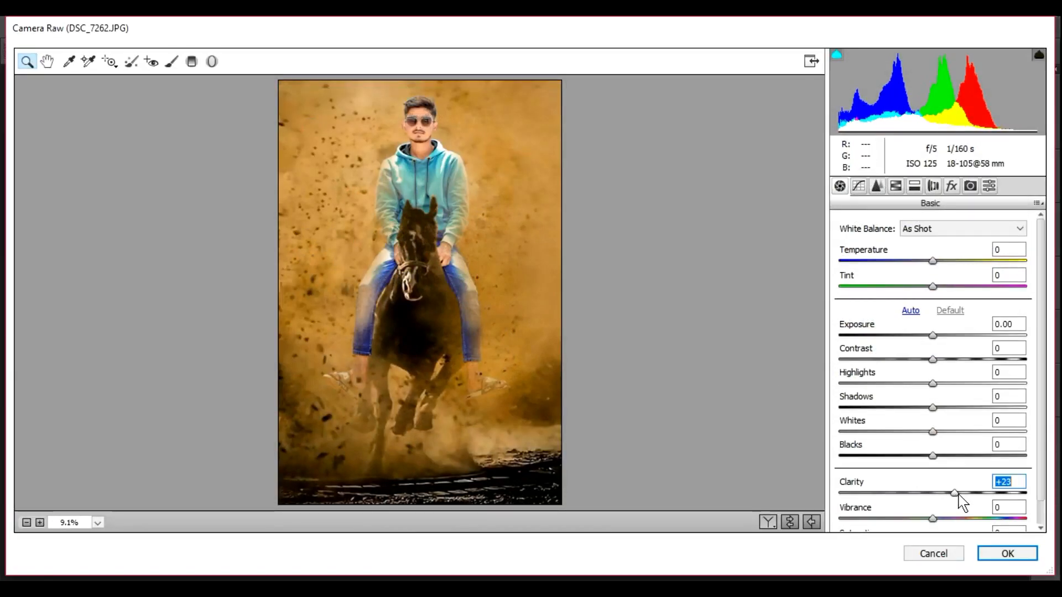
drag(934, 455, 930, 339)
click(1004, 554)
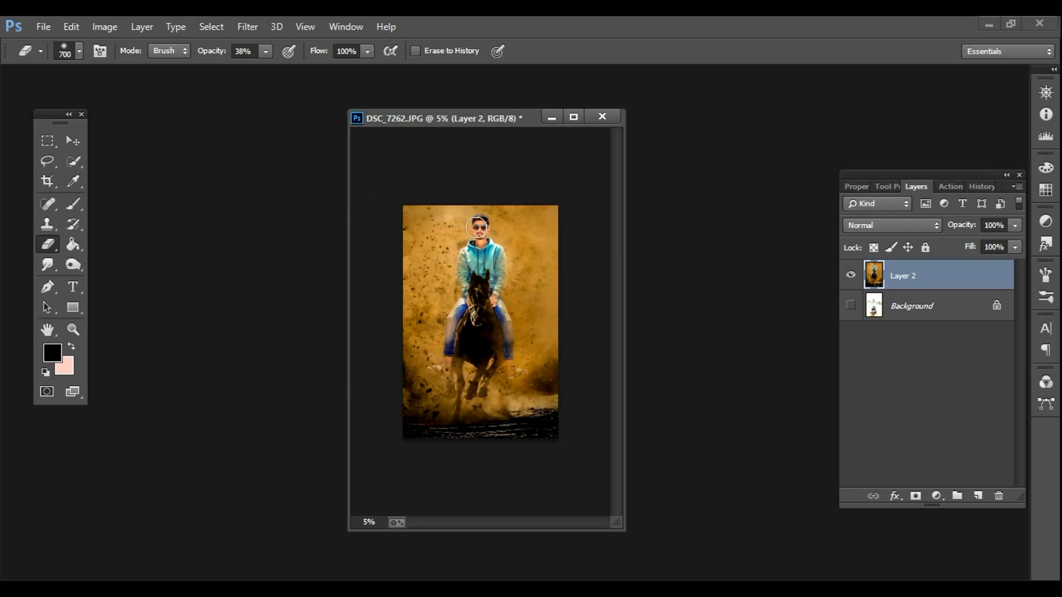
Duplicate Layer 2 and set its Camera Raw filter to Exposure +0.20, Contrast -3, Highlights +13, Shadows +7, Whites +10, Blacks +10 and Clarity +15
key(ctrl+j)
click(248, 27)
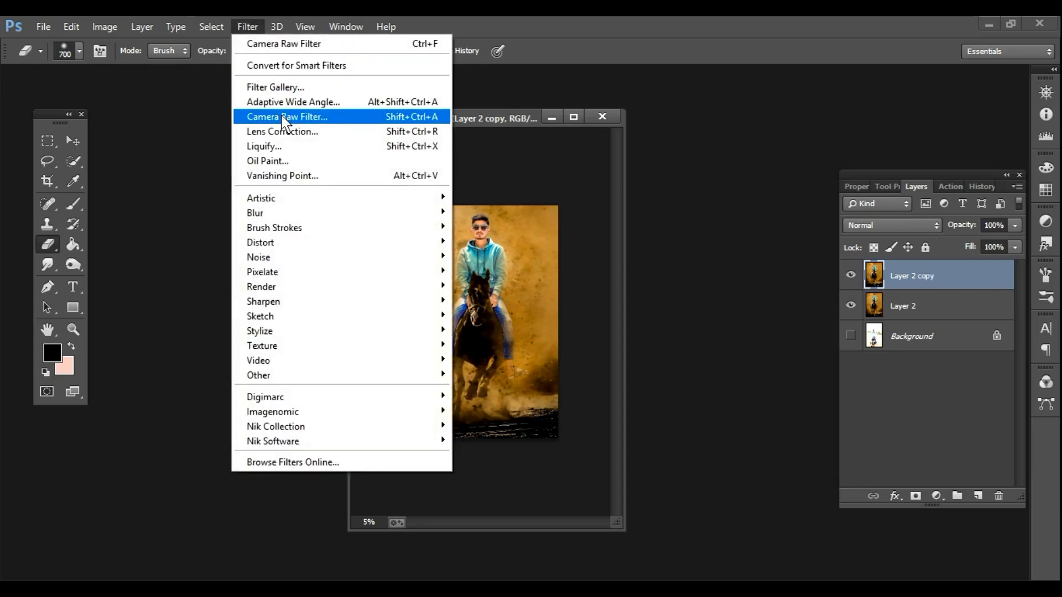
click(284, 117)
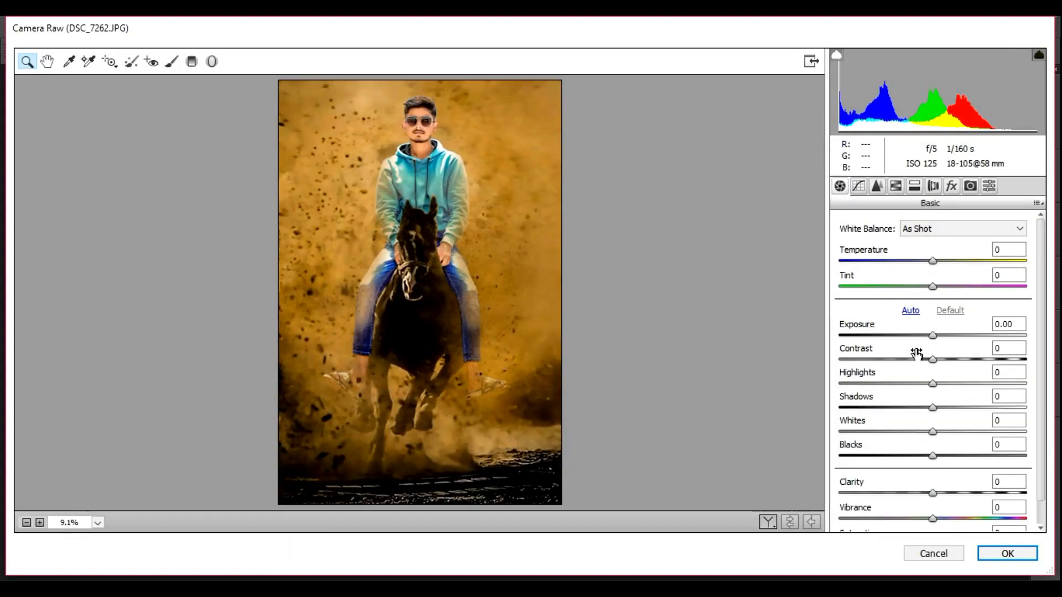
drag(933, 492, 947, 493)
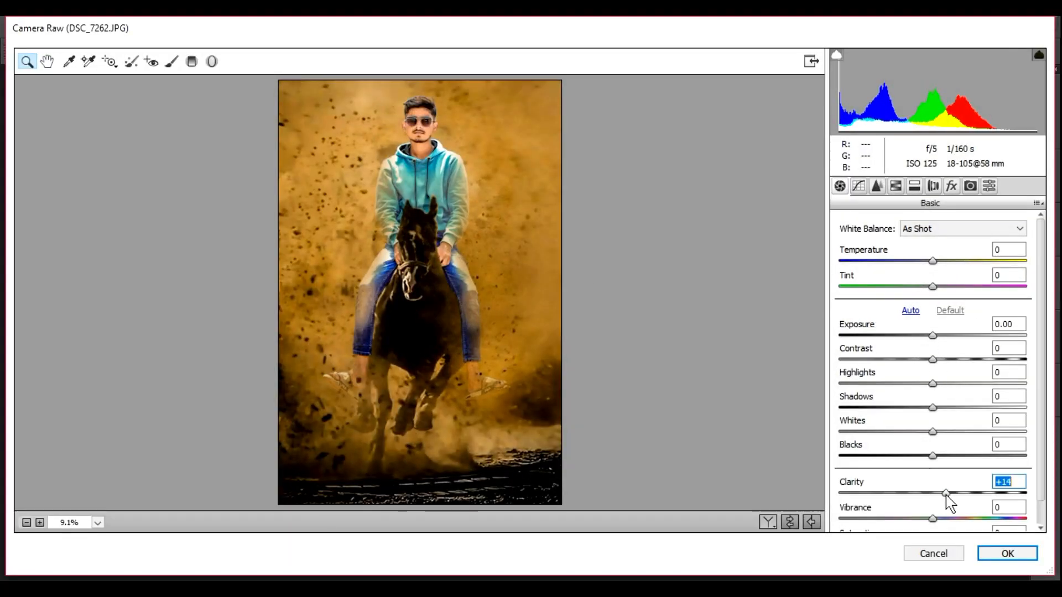
drag(932, 456, 937, 336)
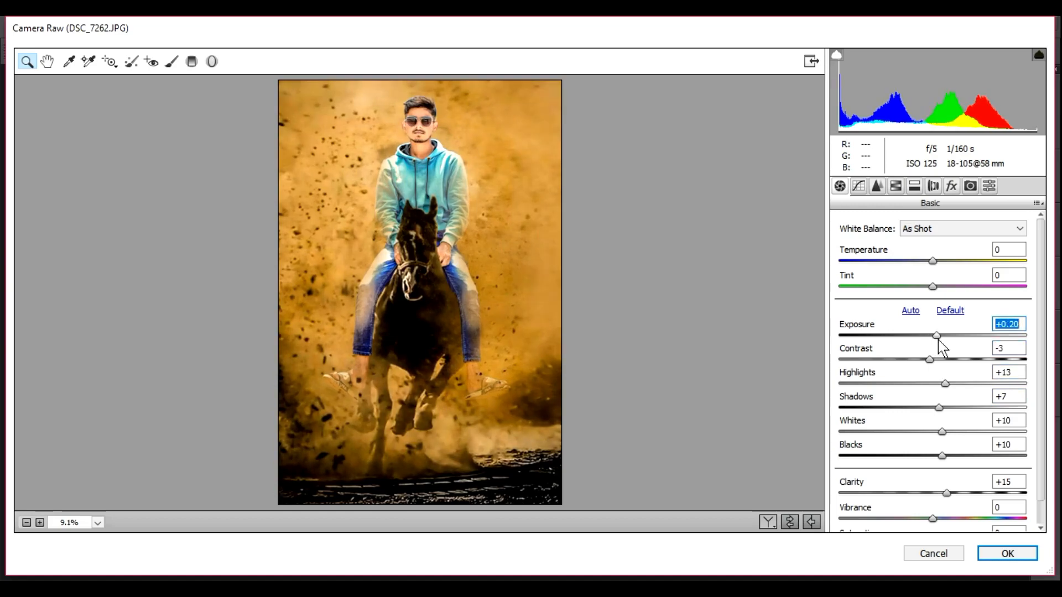
In before/after view, apply the Brown Look Effect preset followed by the first camera raw preset listed after Inky, and accept the filter
click(771, 521)
click(989, 185)
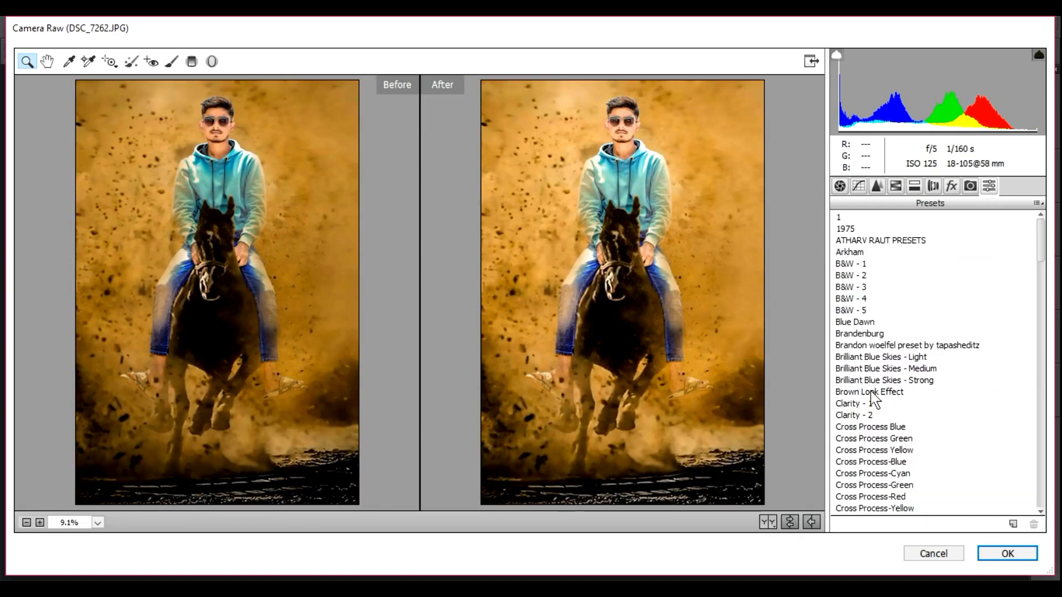
click(872, 393)
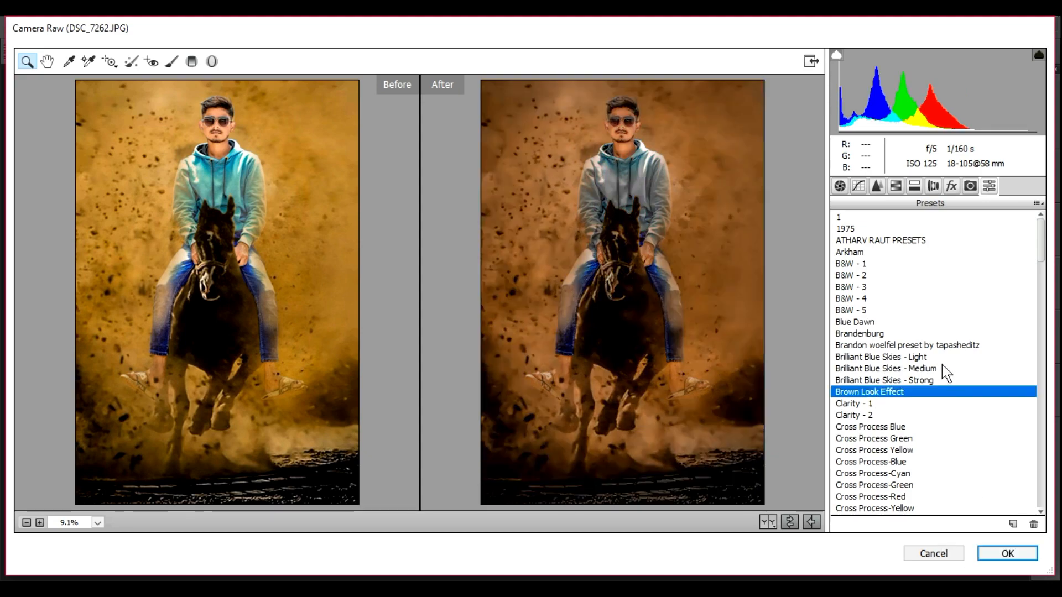
scroll(943, 370, down, 12)
scroll(943, 365, down, 5)
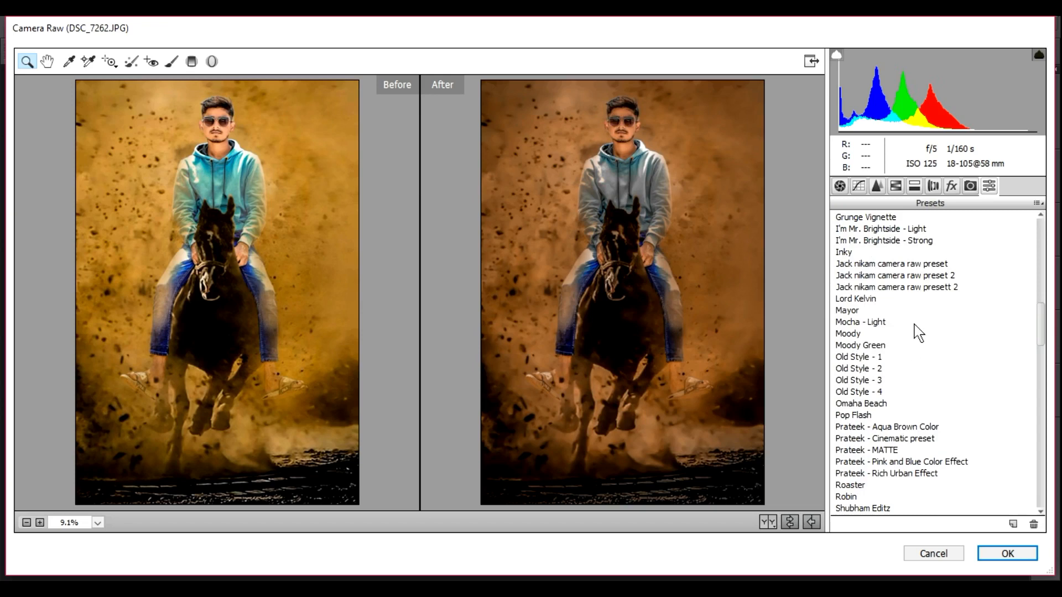
click(892, 264)
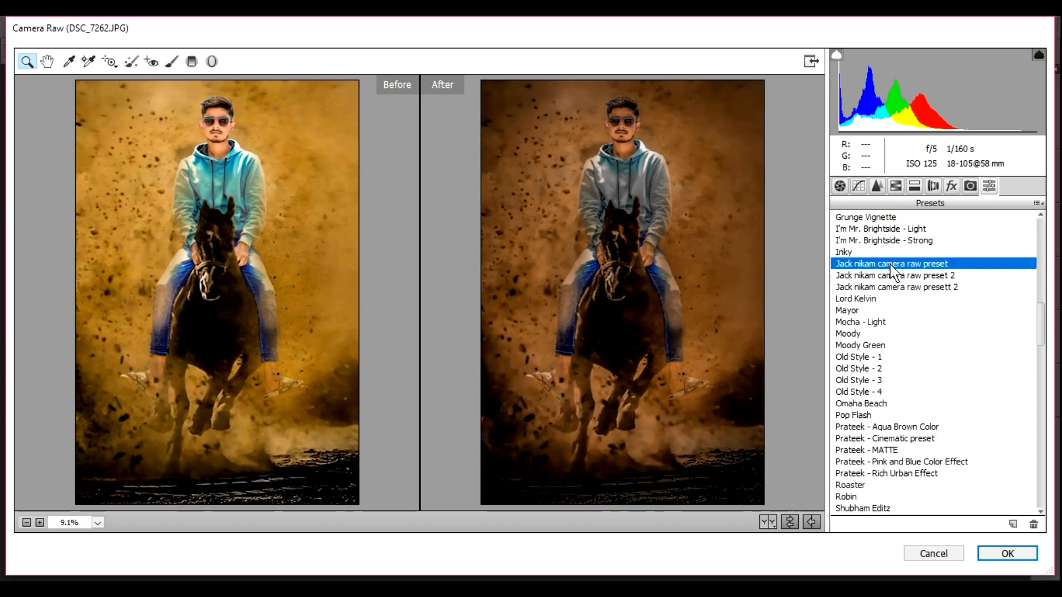
click(1007, 553)
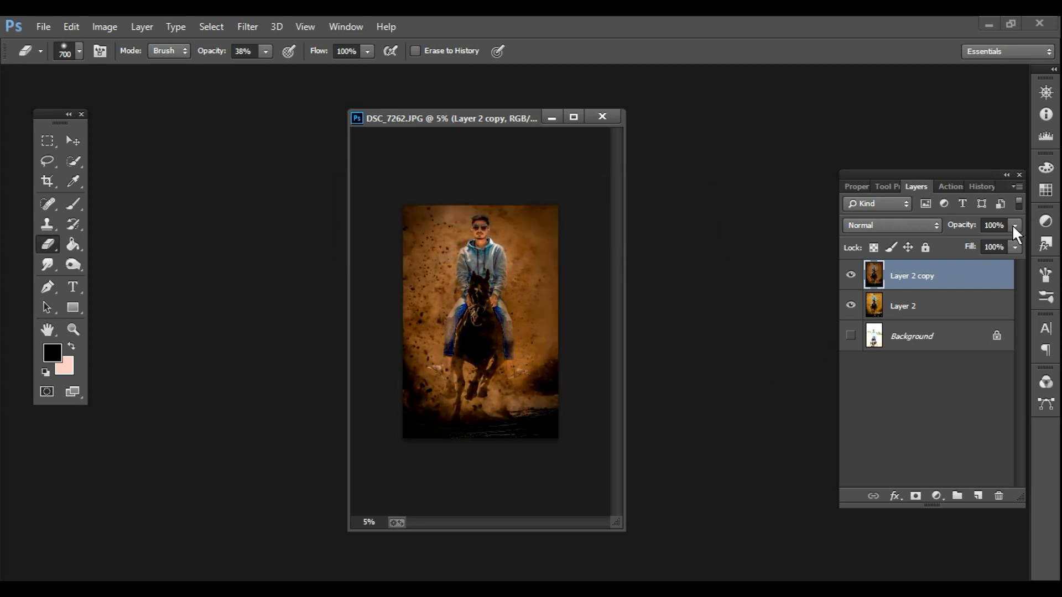
Lower the opacity of Layer 2 copy to 82% and merge it down into Layer 2
drag(1015, 226, 1000, 244)
right_click(922, 280)
click(487, 270)
key(z)
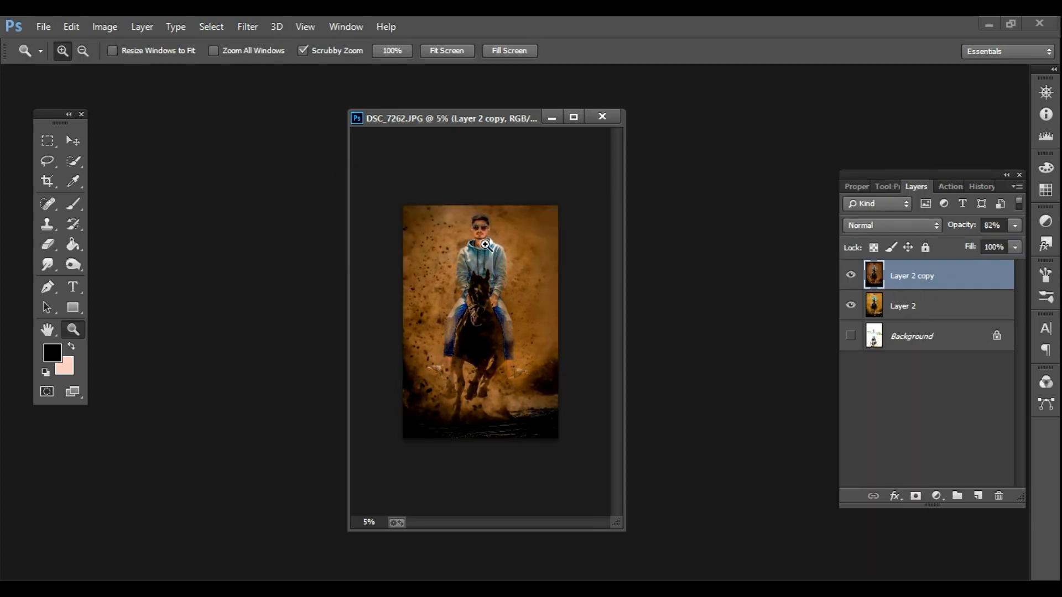
click(484, 254)
click(482, 246)
click(480, 239)
drag(480, 239, 487, 487)
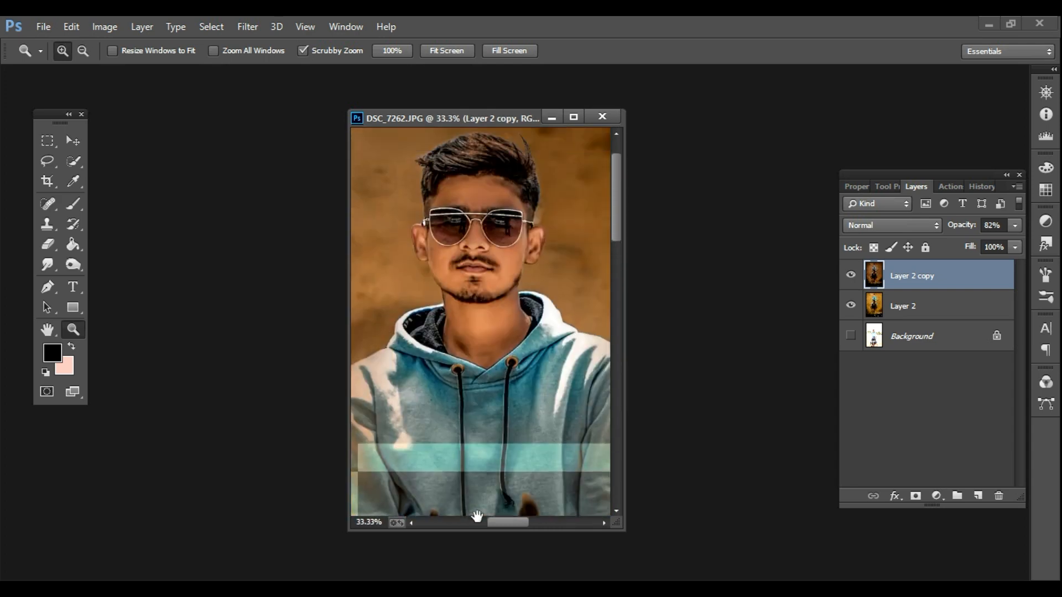
right_click(918, 277)
click(775, 477)
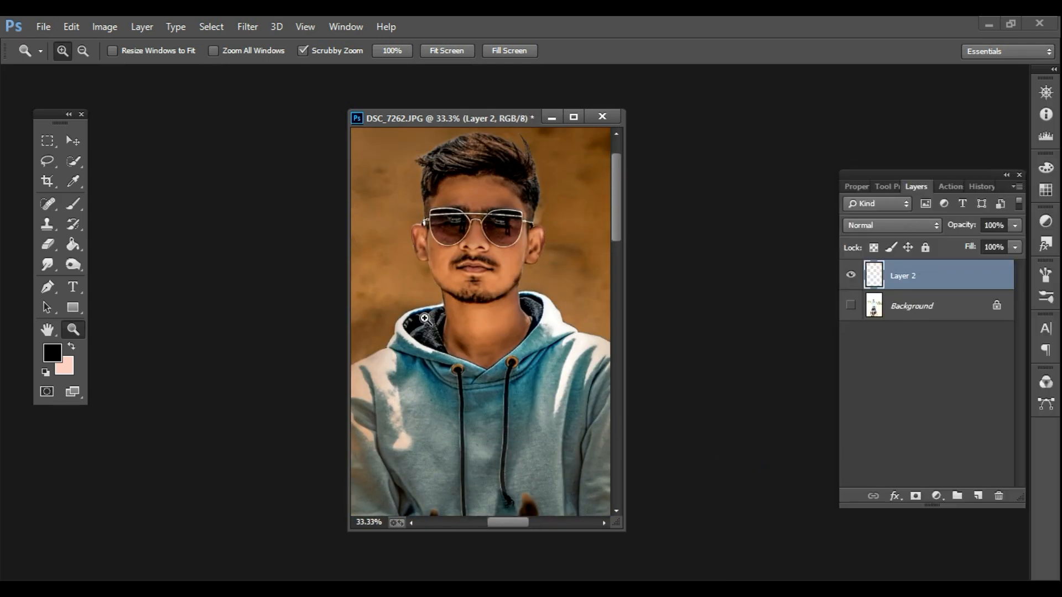
Brighten the face using a Viveza 2 forehead control point with Brightness 18%, Contrast -19% and Saturation -4%, and merge the result into Layer 2
alt+click(425, 319)
alt+click(425, 319)
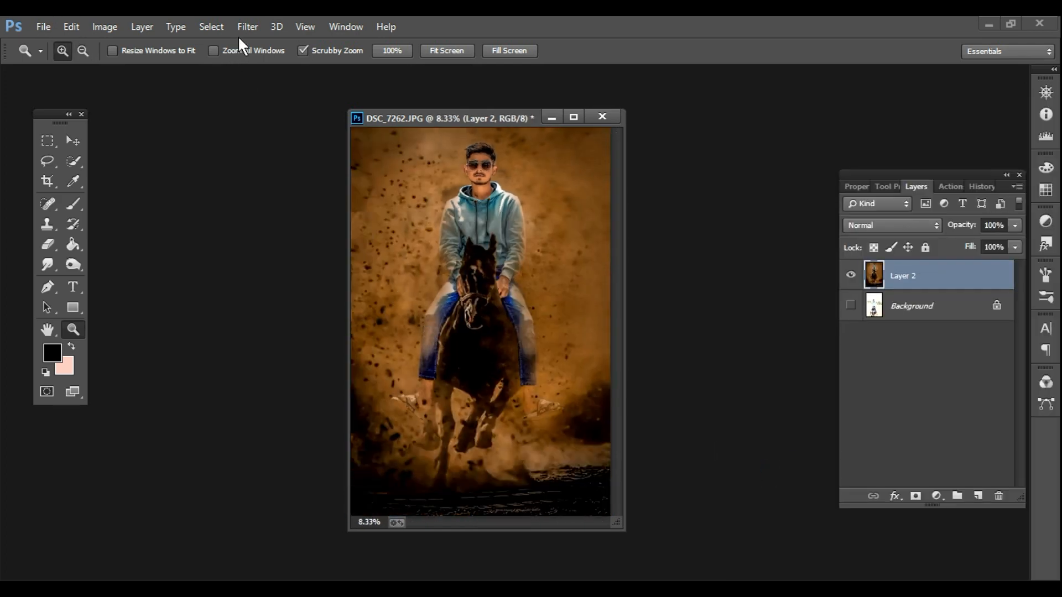
click(247, 26)
mouse_move(432, 441)
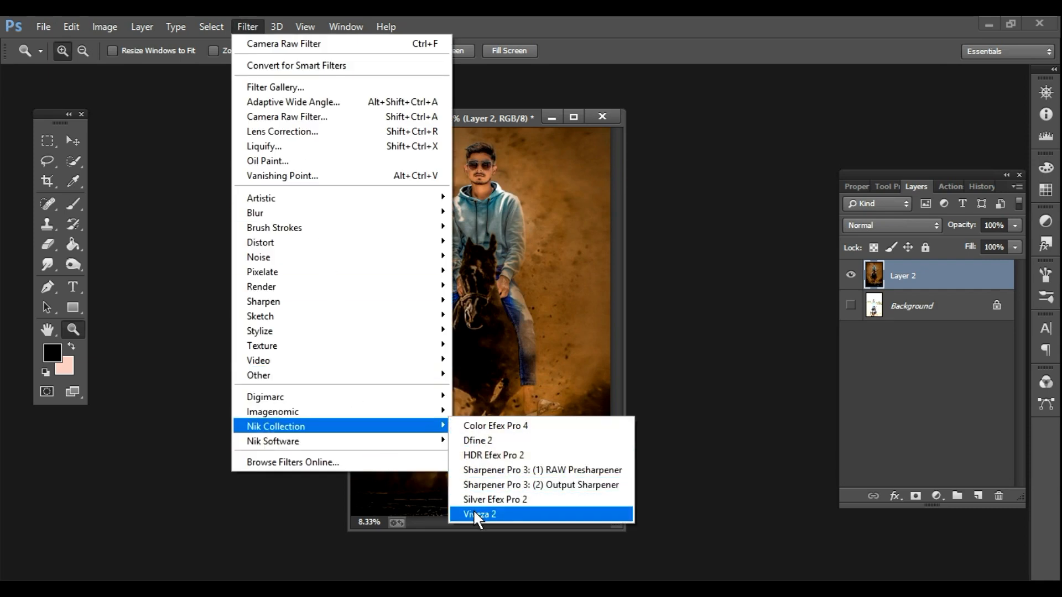
click(475, 510)
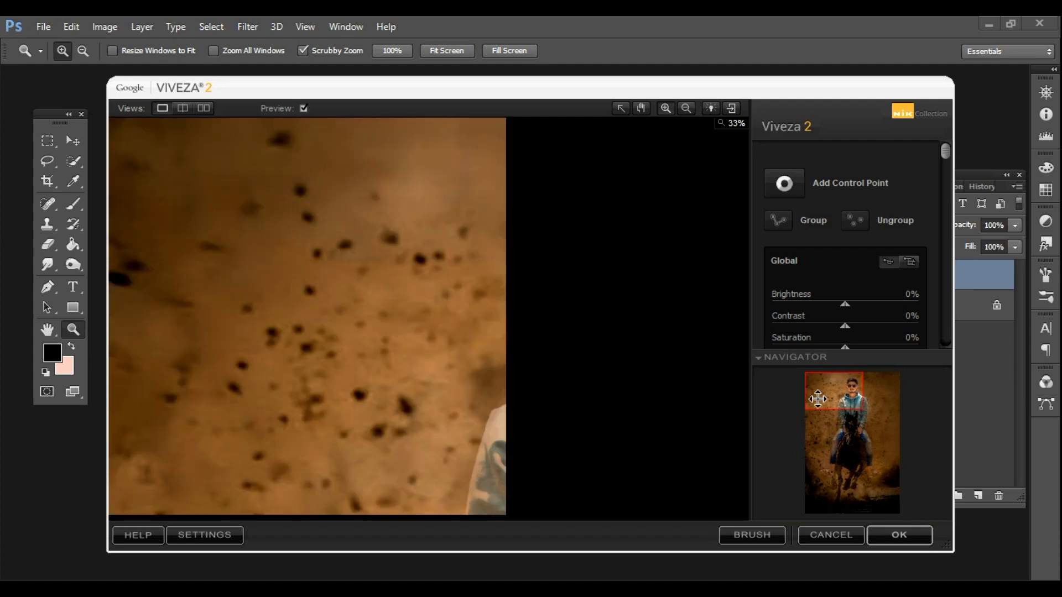
drag(820, 397, 840, 403)
click(777, 185)
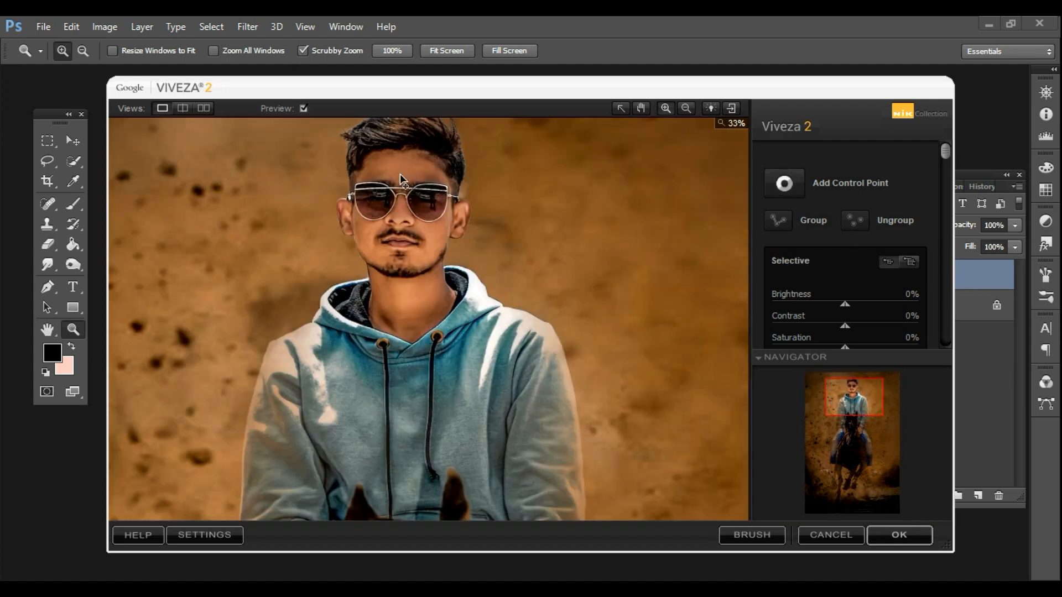
drag(440, 176, 465, 187)
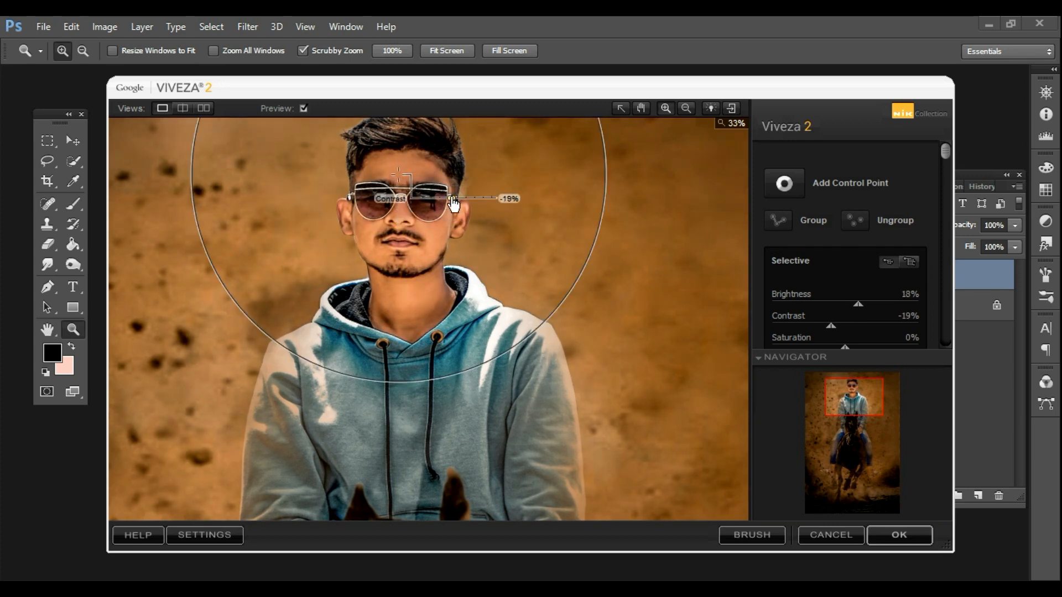
drag(458, 210, 442, 227)
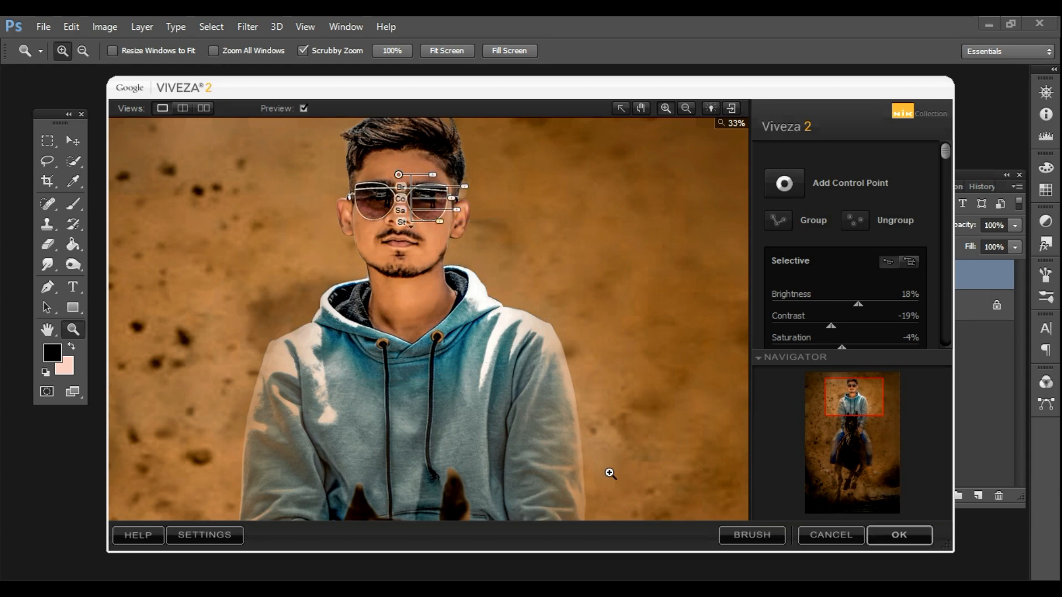
click(896, 535)
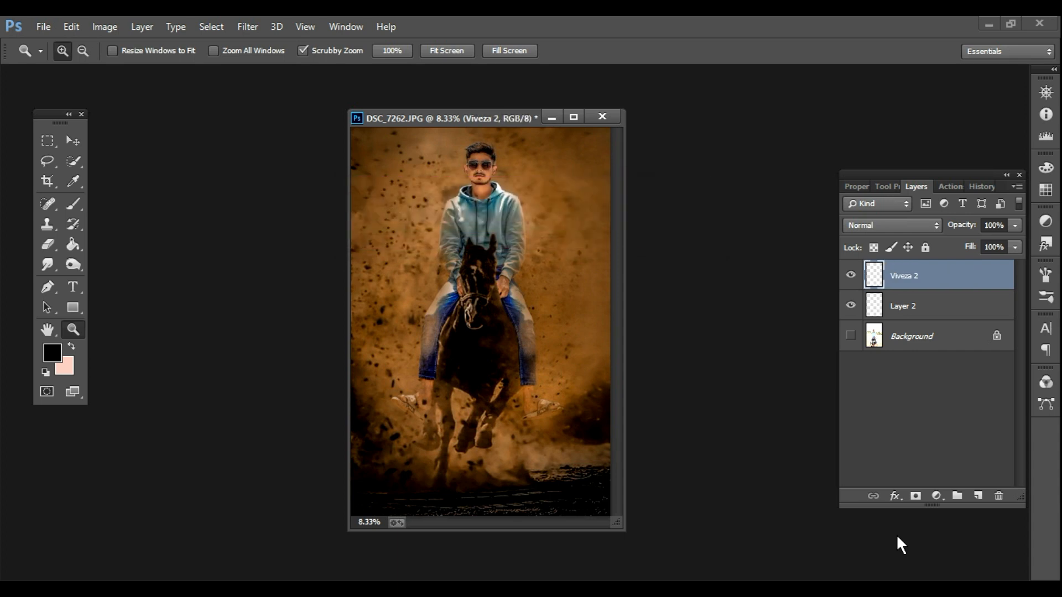
right_click(921, 286)
click(690, 460)
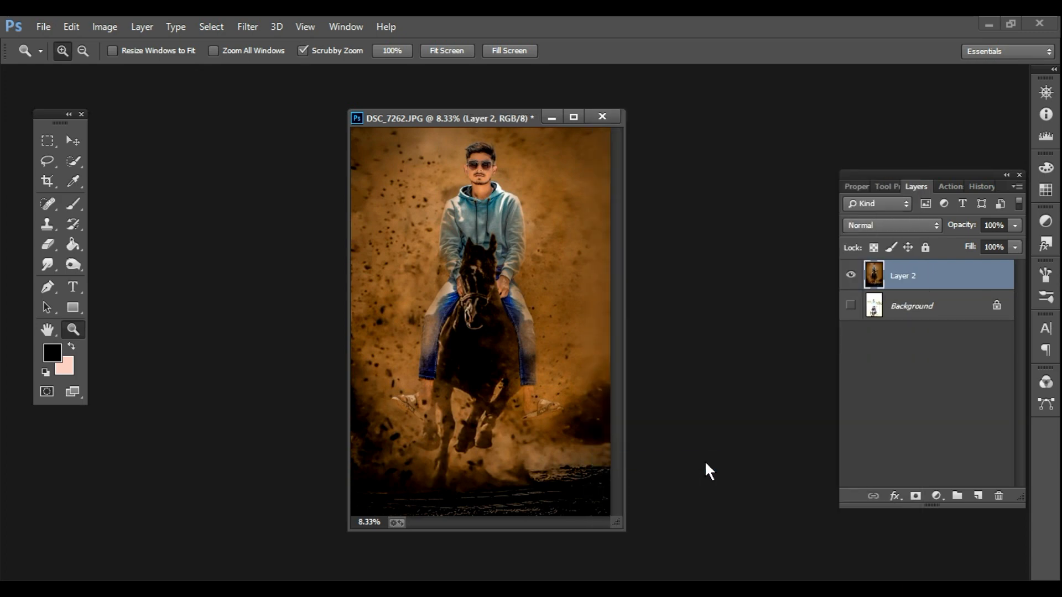
Apply the Camera Raw filter to Layer 2 with the Last Time Use preset, comparing before and after views
click(248, 27)
click(267, 112)
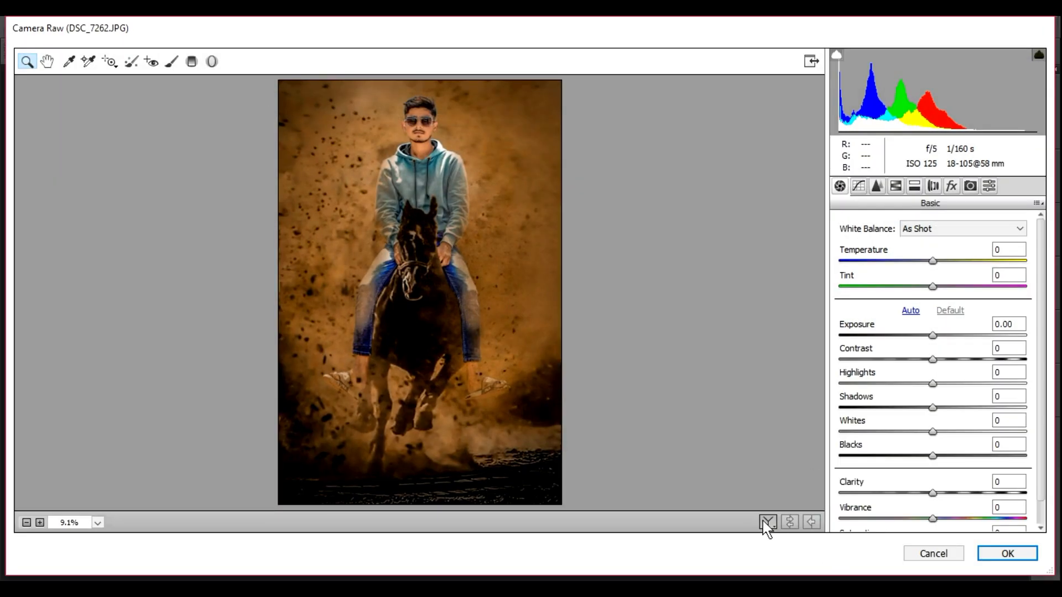
click(768, 522)
click(989, 186)
scroll(950, 395, down, 10)
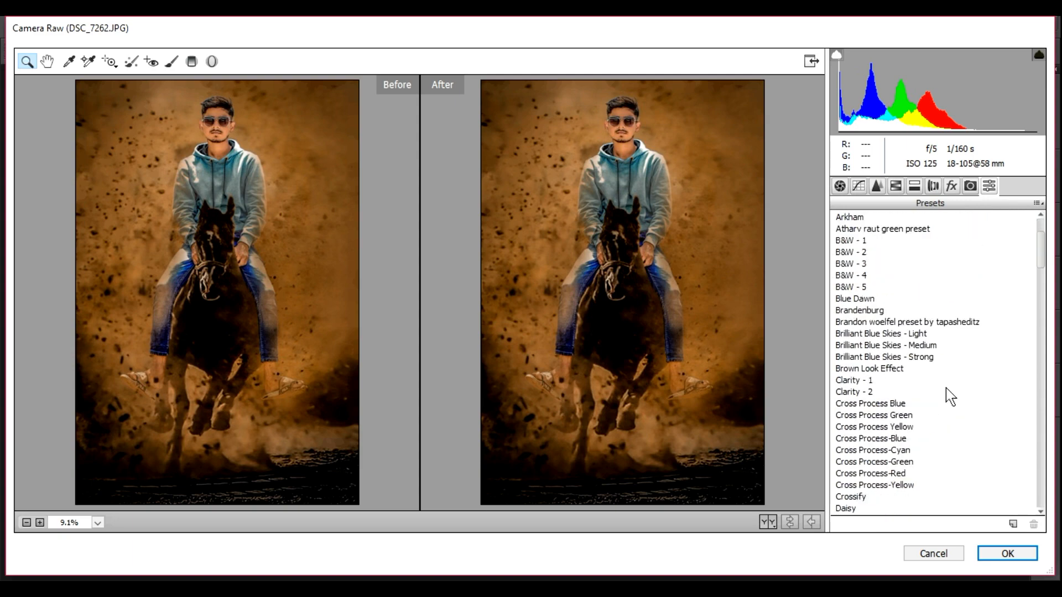
scroll(950, 395, down, 1)
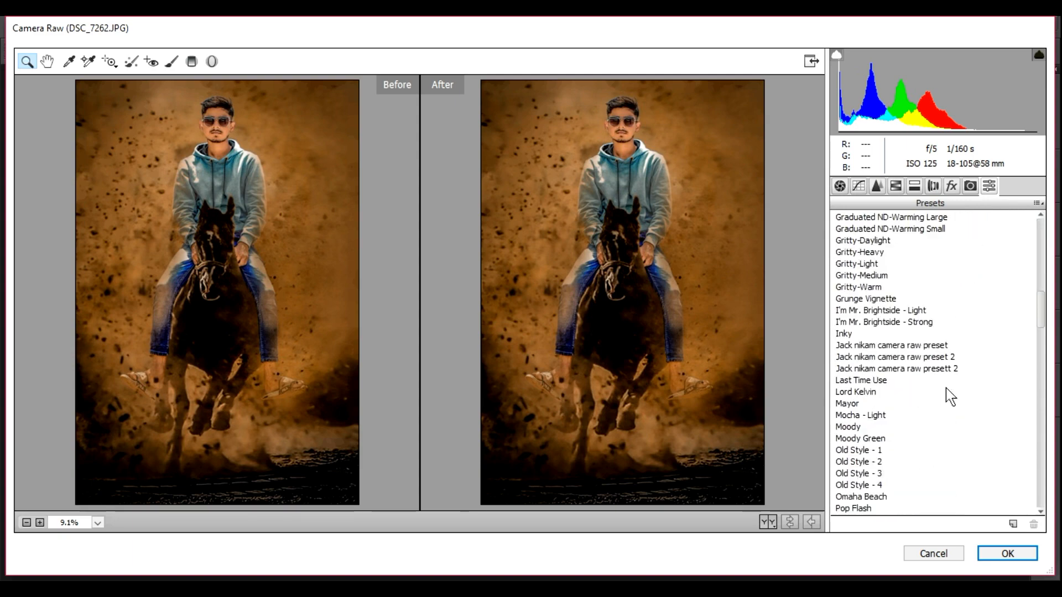
click(866, 381)
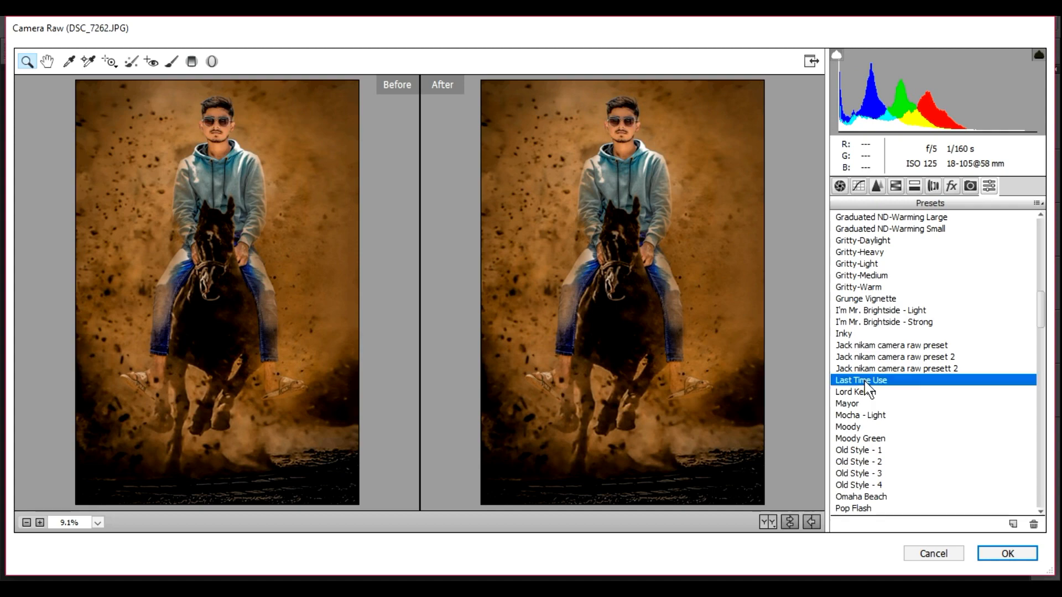
click(1006, 554)
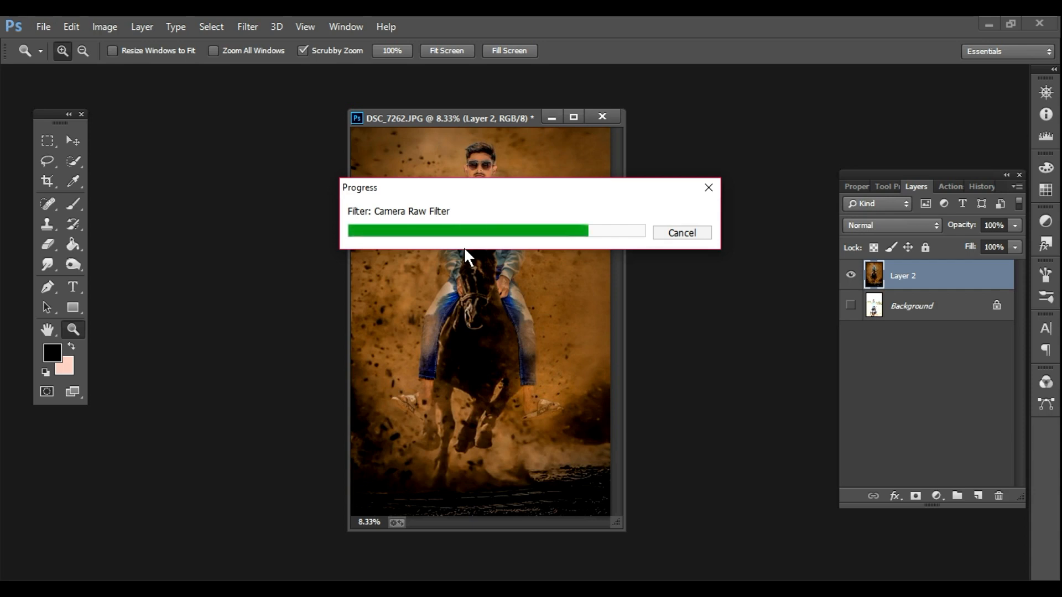
Examine the rider's graded face, sunglasses and hoodie up close
click(481, 183)
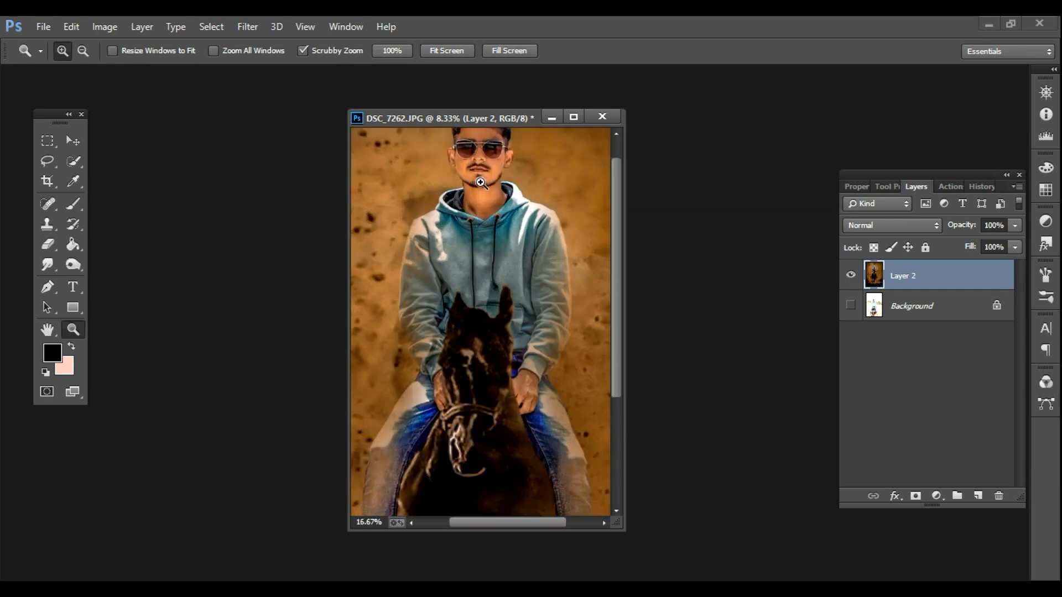
click(481, 182)
click(480, 183)
click(480, 179)
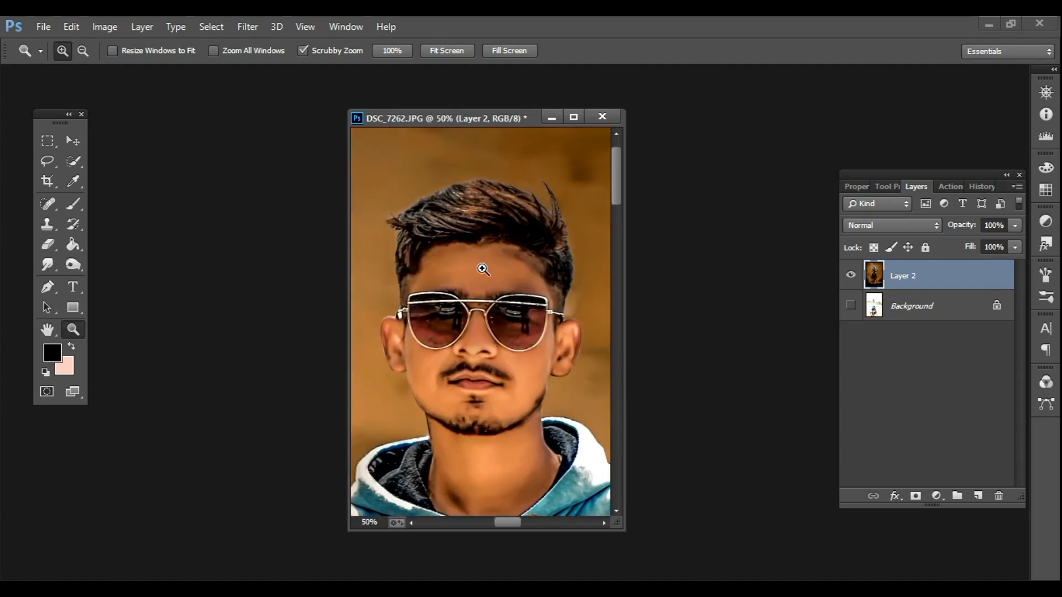
alt+click(486, 248)
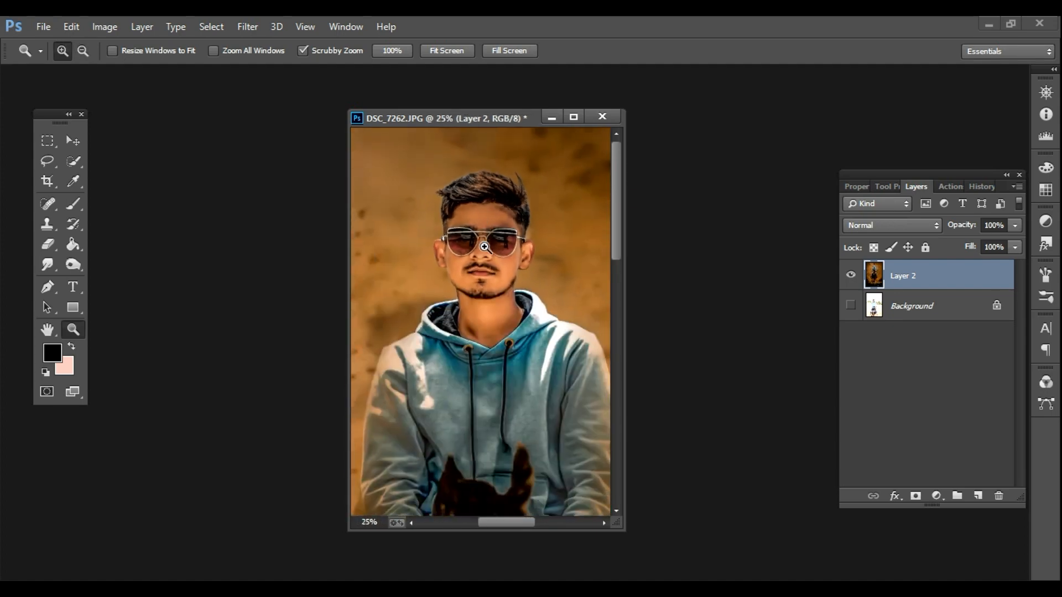
click(485, 247)
click(485, 248)
key(e)
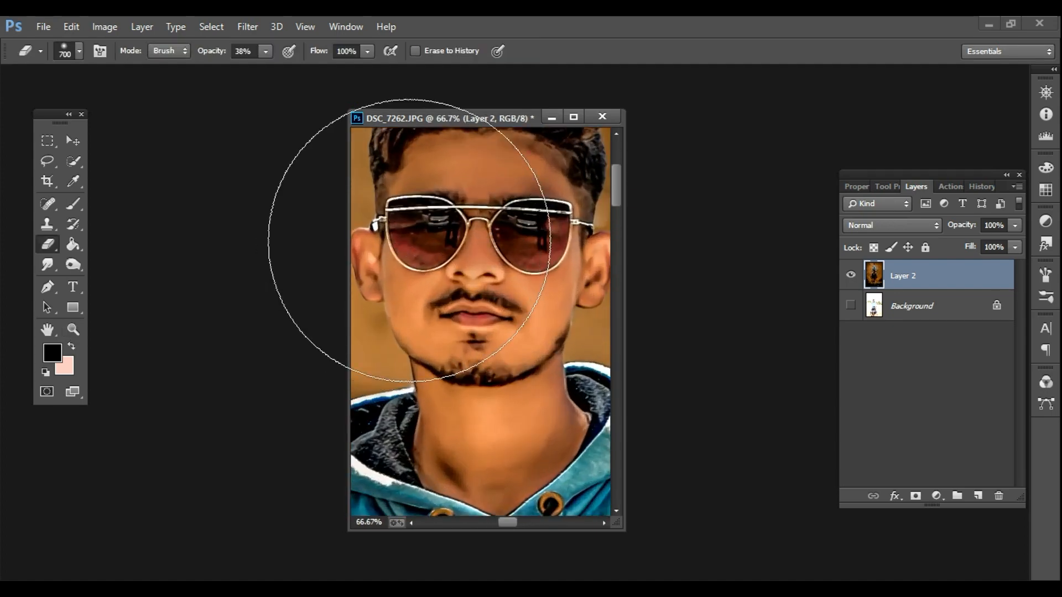
Maximize the document window and smooth the rider's face around the sunglasses with the Smudge tool
click(573, 115)
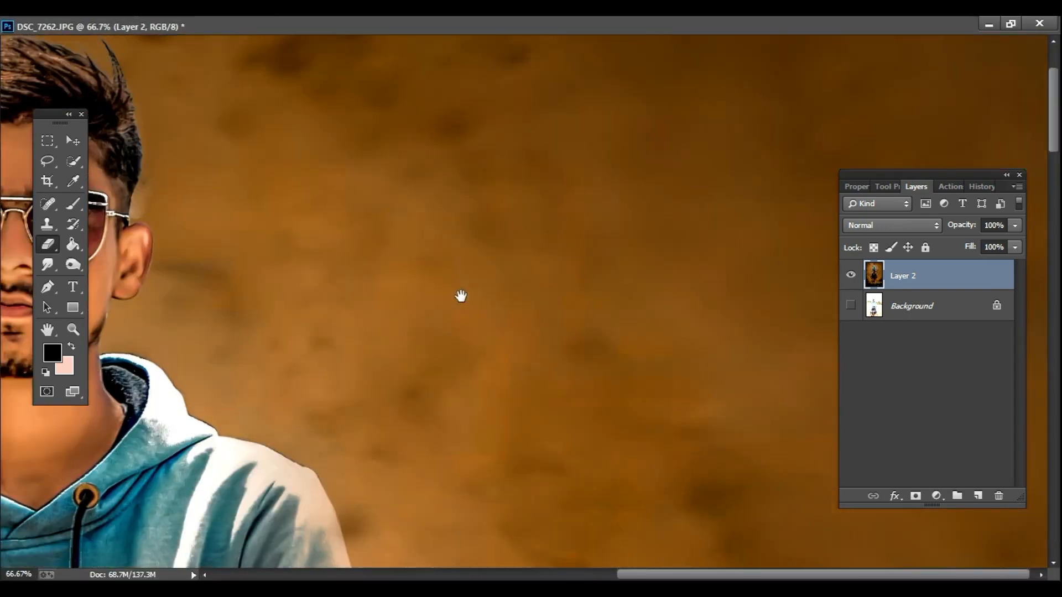
key(z)
alt+click(462, 297)
click(288, 257)
key(o)
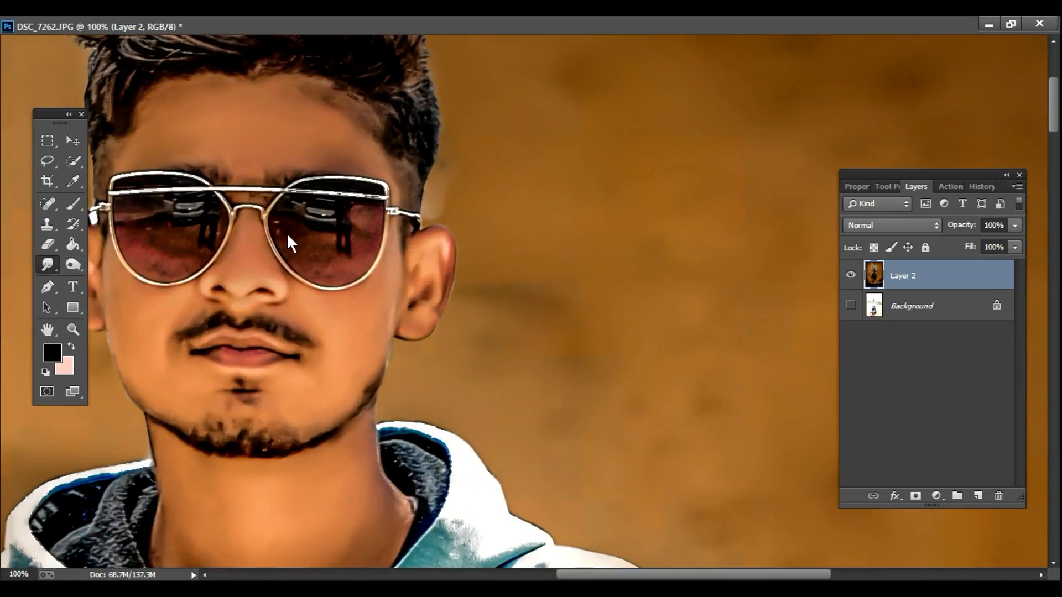
mouse_move(313, 235)
mouse_down()
mouse_move(347, 235)
mouse_move(318, 235)
mouse_move(299, 208)
mouse_move(360, 215)
mouse_move(299, 228)
mouse_move(309, 258)
mouse_move(343, 252)
mouse_move(349, 213)
mouse_move(311, 213)
mouse_move(286, 228)
mouse_move(430, 272)
mouse_up()
mouse_move(332, 244)
mouse_down()
mouse_move(309, 230)
mouse_move(277, 239)
mouse_move(281, 254)
mouse_move(261, 250)
mouse_move(290, 273)
mouse_move(320, 232)
mouse_move(324, 243)
mouse_move(283, 231)
mouse_move(325, 241)
mouse_move(312, 264)
mouse_move(320, 247)
mouse_move(301, 241)
mouse_move(257, 250)
mouse_move(299, 268)
mouse_move(277, 280)
mouse_move(314, 239)
mouse_move(271, 232)
mouse_up()
key(z)
alt+click(367, 258)
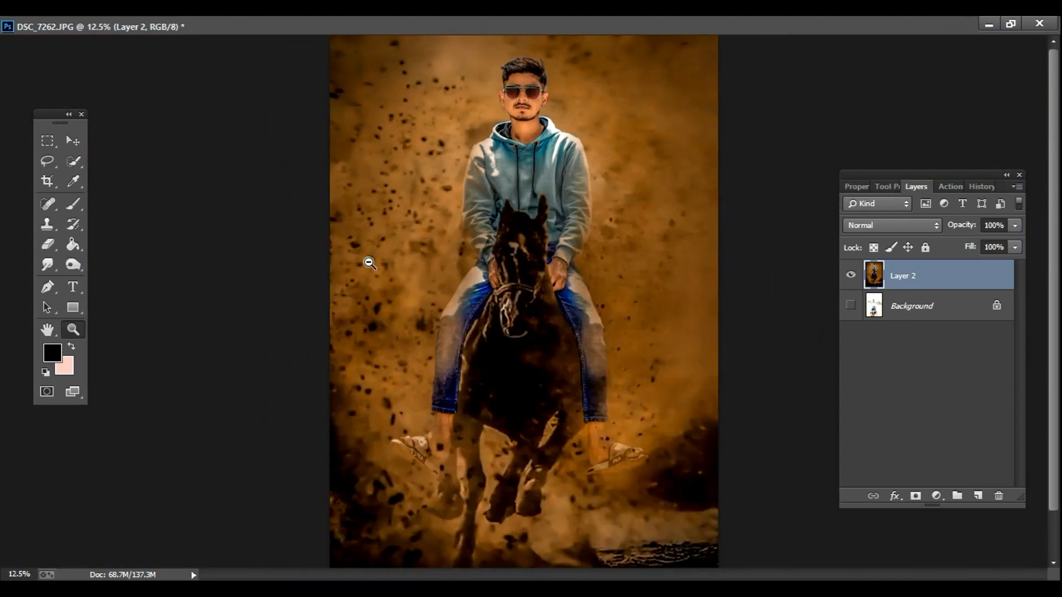
alt+click(369, 263)
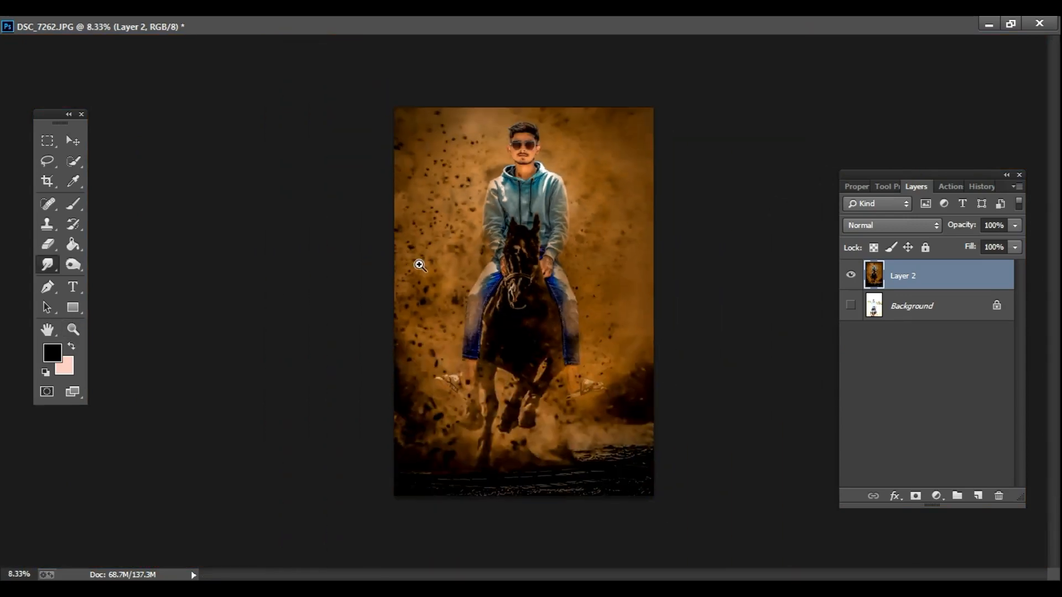
Run the Oil Paint 2 action from the Premium Oil Paint Pack and restore the document to a floating window
alt+click(565, 288)
click(948, 187)
click(919, 450)
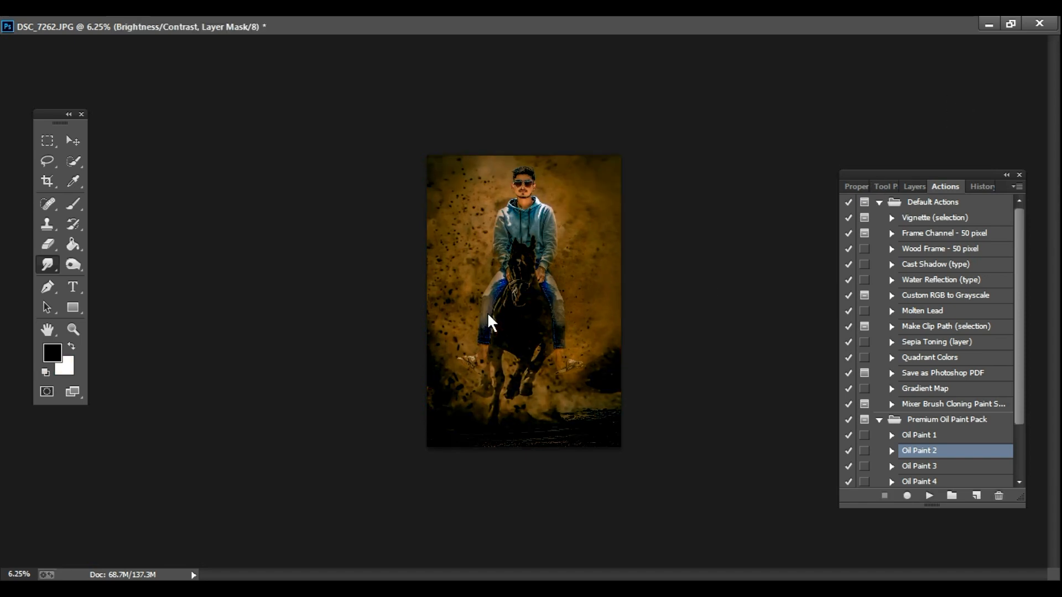
click(1012, 24)
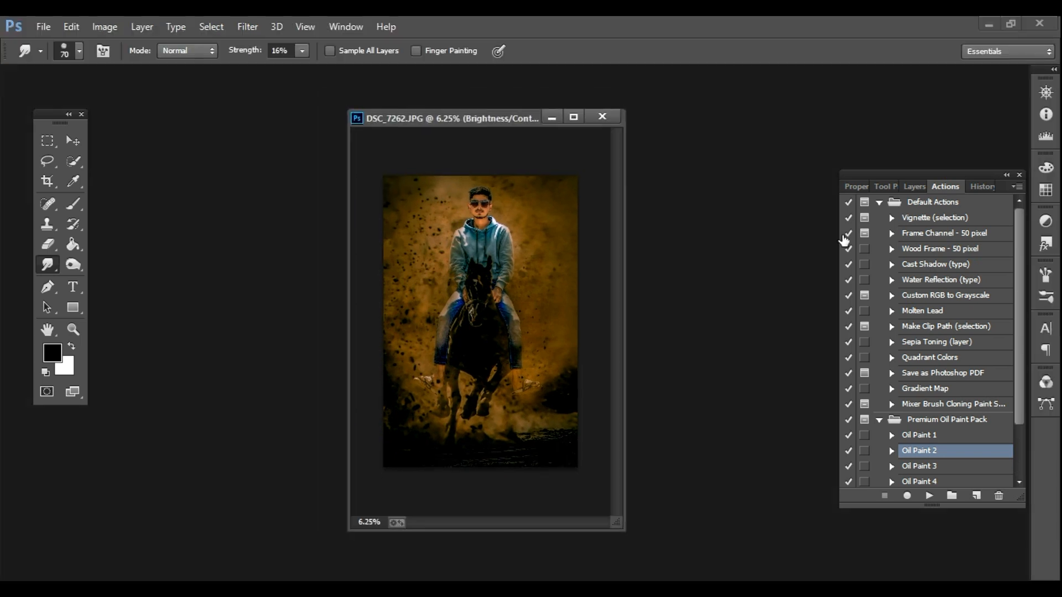
Reduce the Oil Paint 2 group's opacity to about 78% and merge the visible layers
click(915, 187)
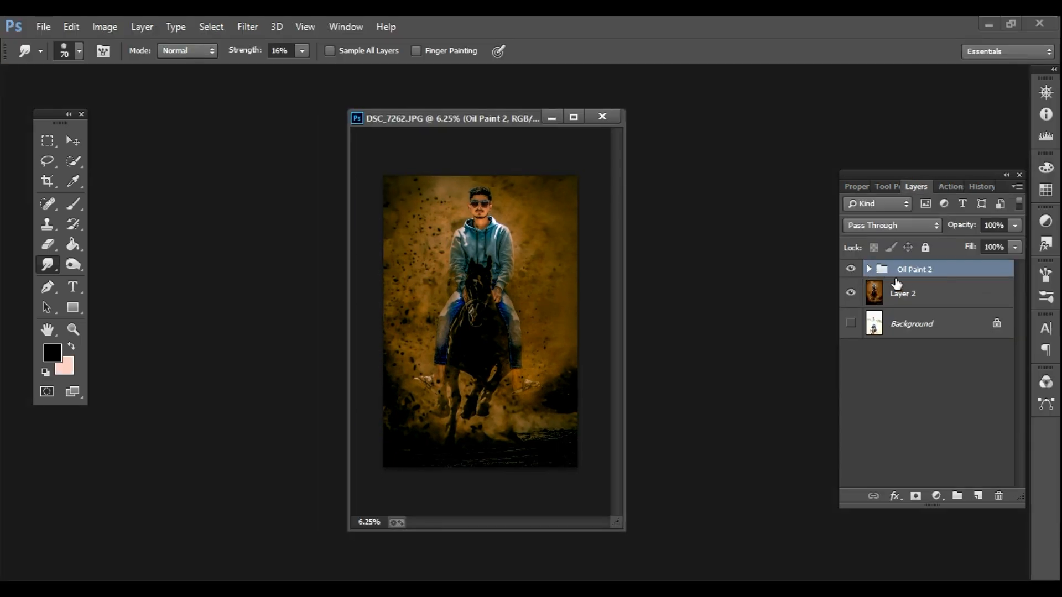
click(868, 271)
ctrl+click(492, 402)
ctrl+click(492, 402)
ctrl+click(492, 402)
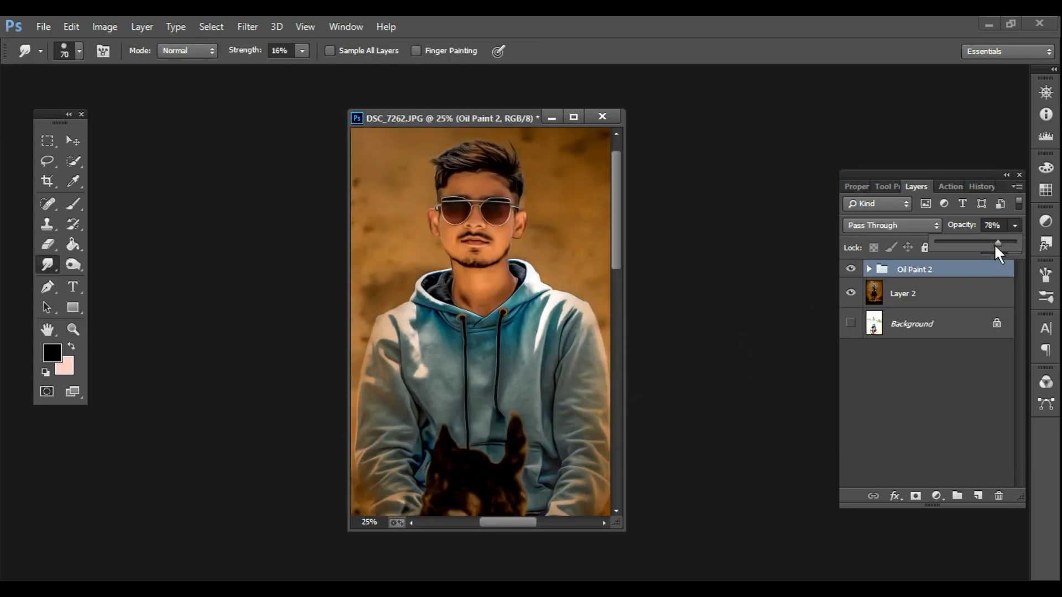
right_click(904, 293)
click(641, 480)
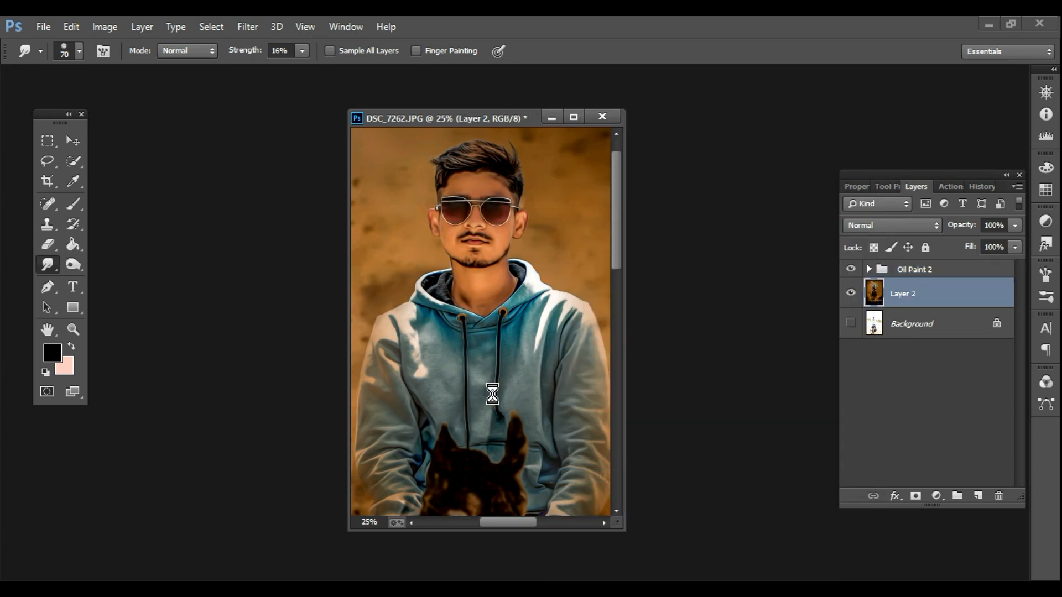
Open Color Efex Pro 3.0 on the merged Layer 2 and choose the Vignette filter
key(z)
alt+click(467, 390)
alt+click(468, 391)
alt+click(468, 390)
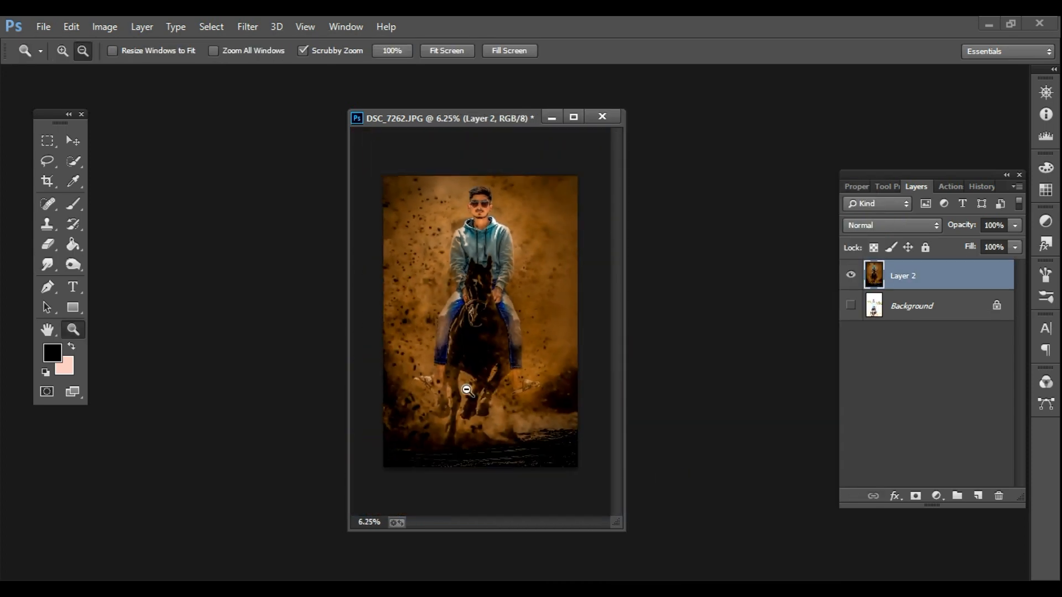
click(247, 26)
mouse_move(331, 439)
click(514, 438)
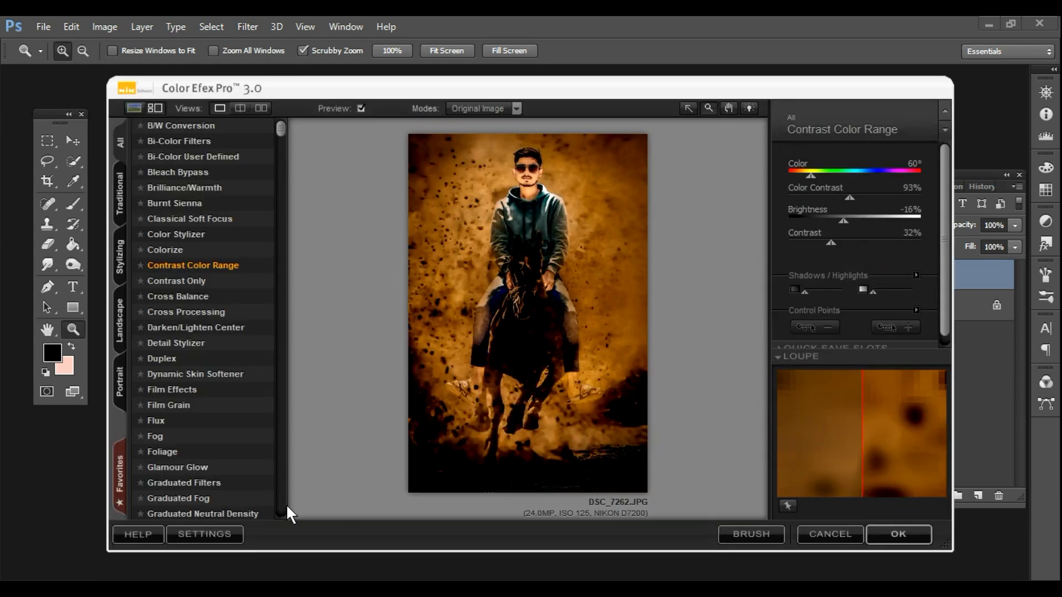
click(281, 509)
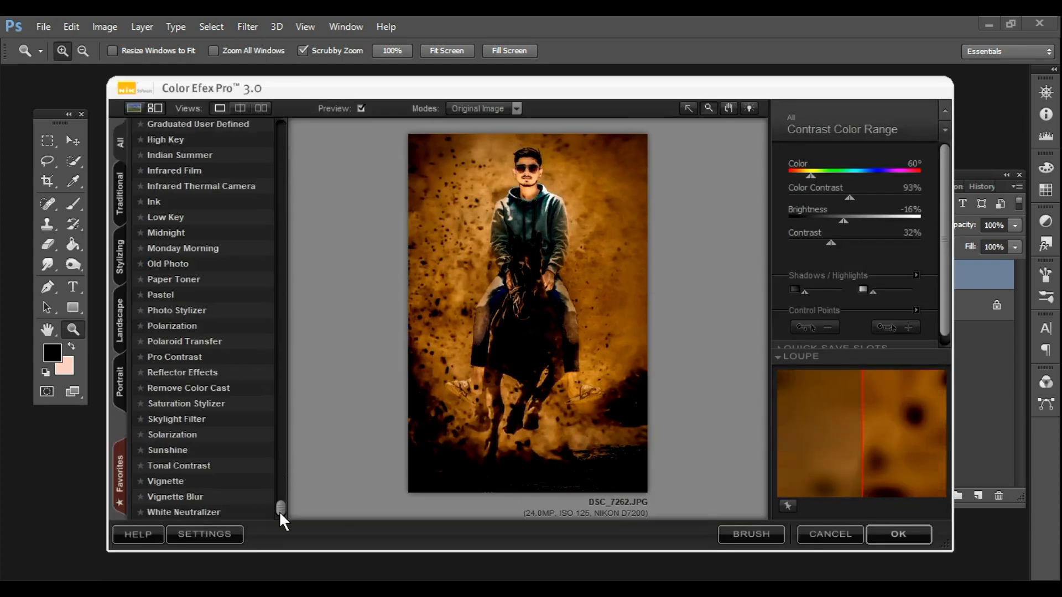
click(161, 481)
Keep vignette shape 2 and set the vignette colour to near-black 040000
click(867, 195)
click(872, 233)
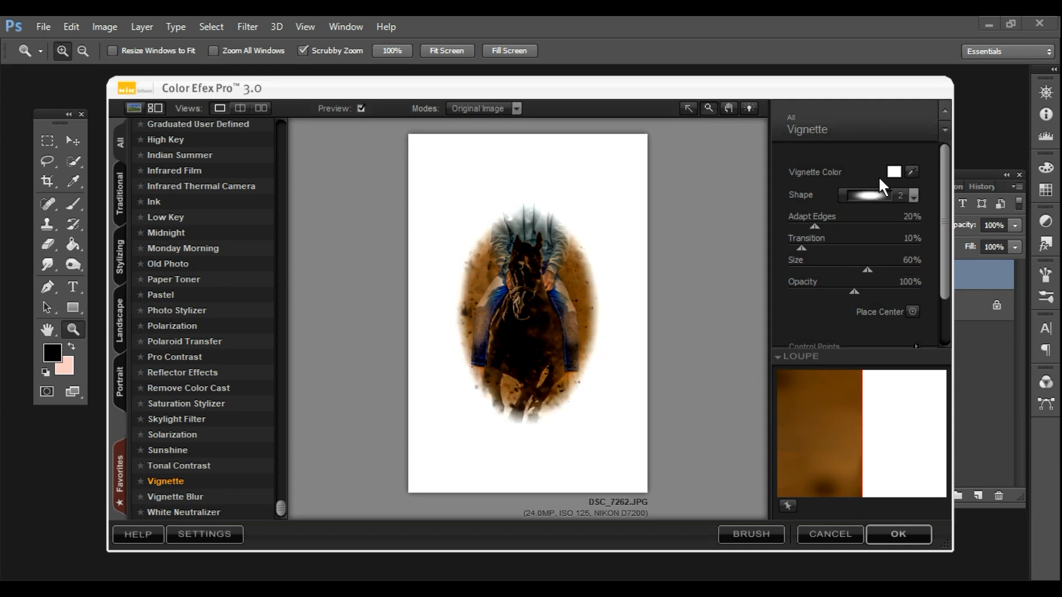
click(524, 351)
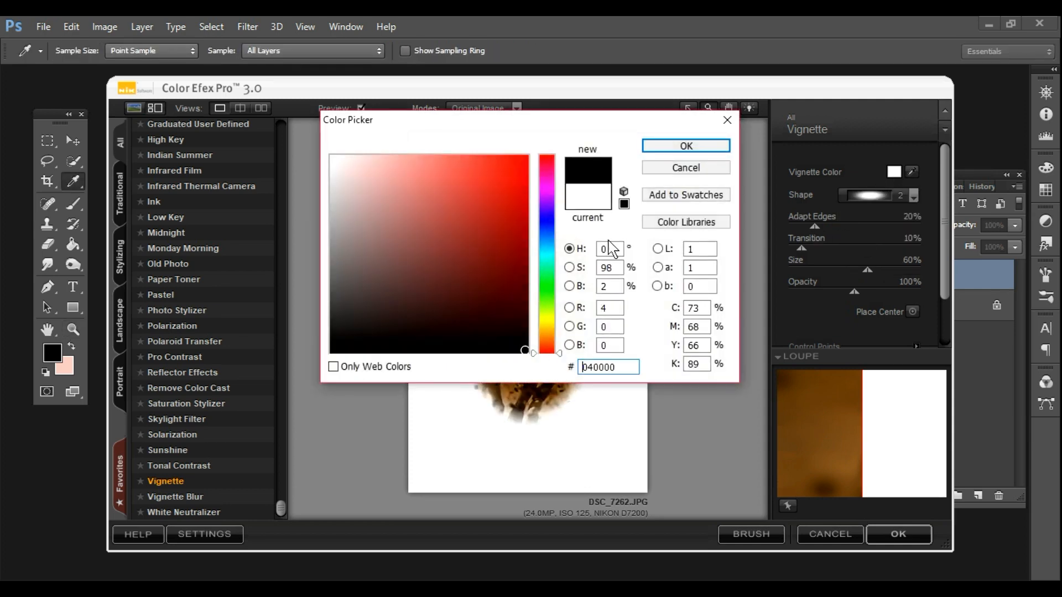
click(706, 147)
Apply the vignette with Adapt Edges and Transition at 100%, Size at 2% and lowered opacity, merging it with the visible layers
drag(814, 224, 920, 248)
drag(867, 270, 792, 270)
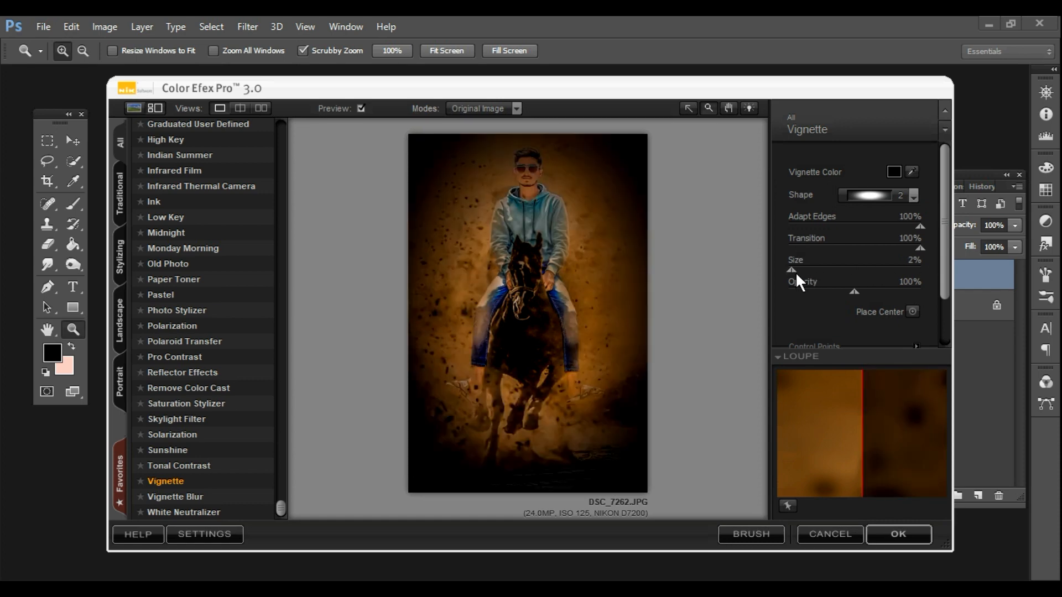
drag(855, 291, 802, 292)
click(889, 532)
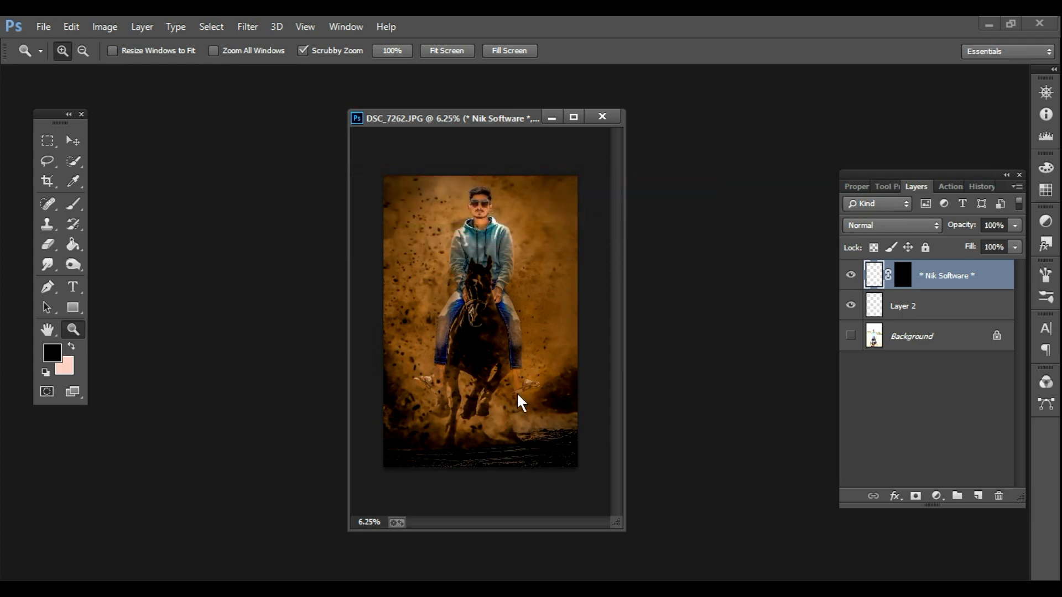
right_click(919, 288)
click(603, 476)
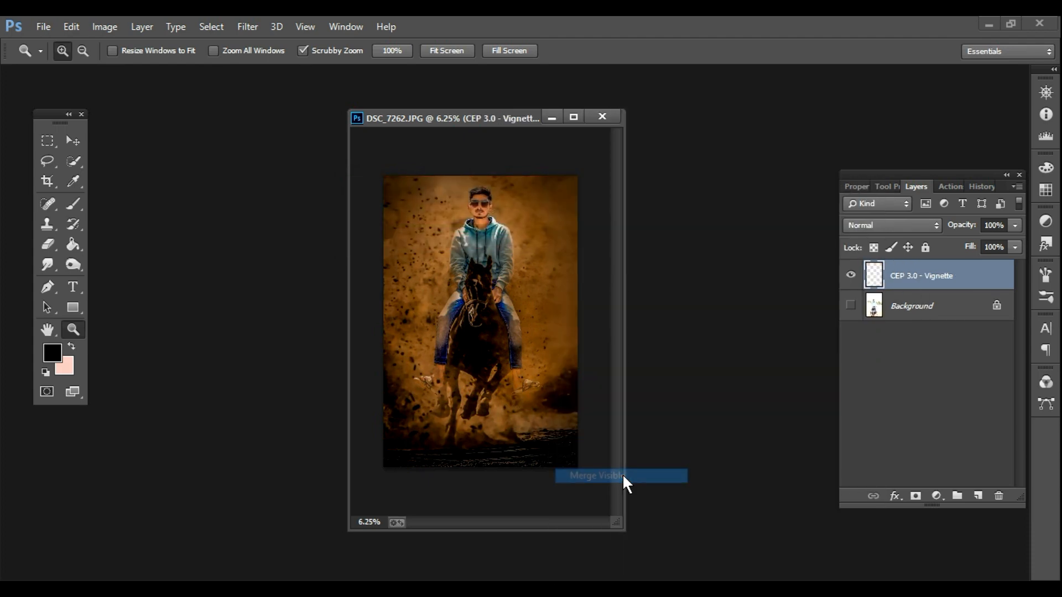
Maximize the document, add the text "horse" beside the rider and enlarge it to about the width of his forearm
click(575, 117)
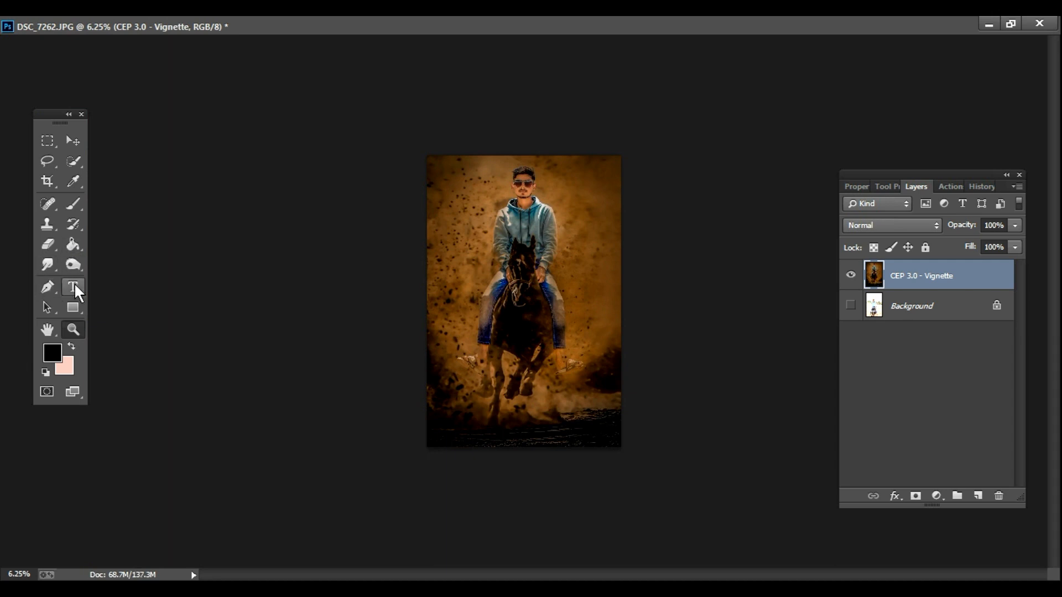
click(595, 318)
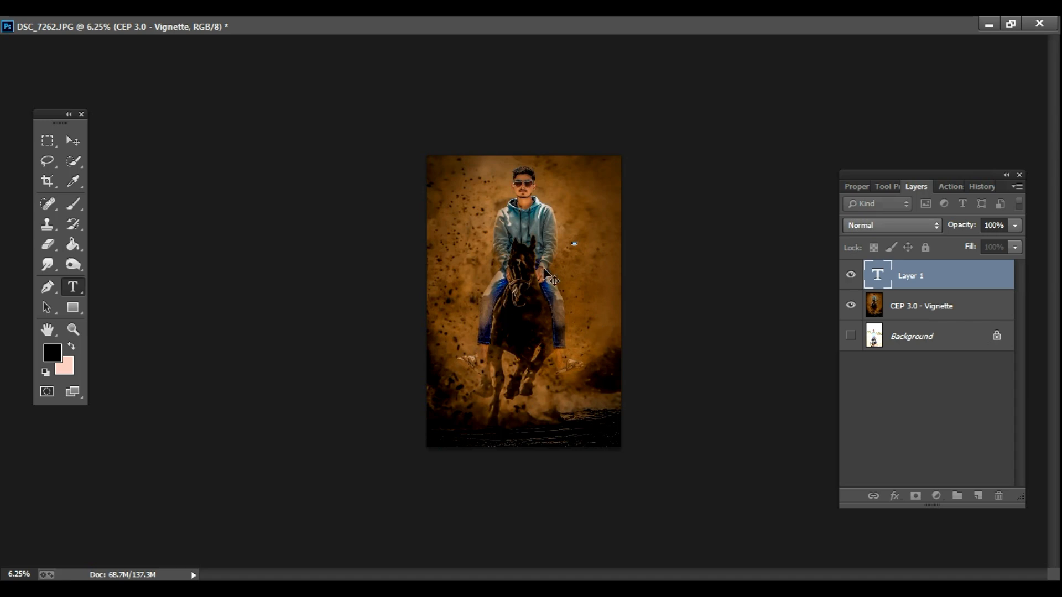
key(ctrl+Return)
key(r)
scroll(588, 251, up, 4)
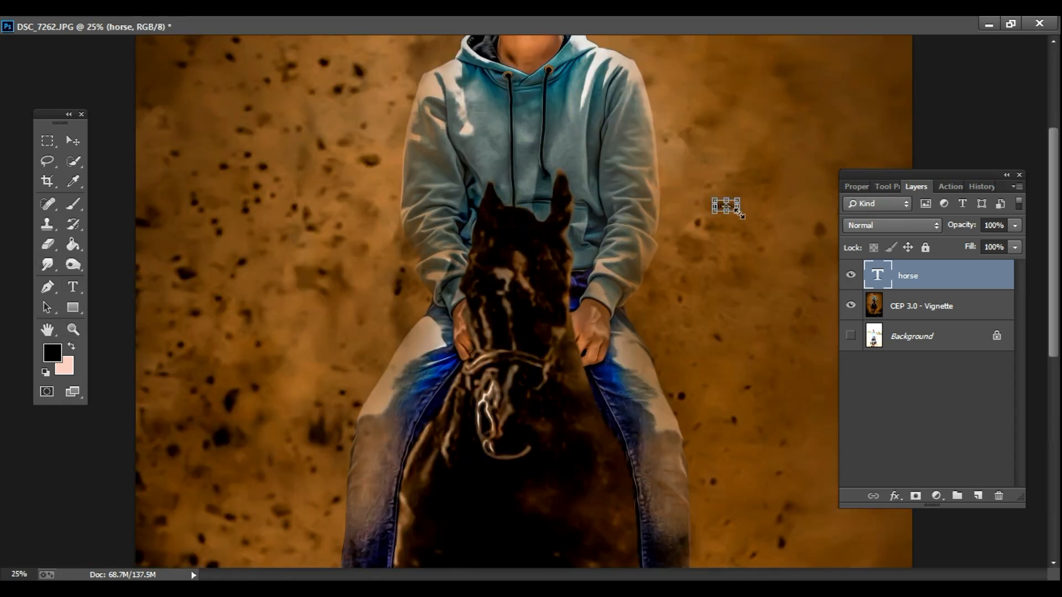
drag(740, 212, 842, 255)
drag(887, 193, 336, 177)
key(Return)
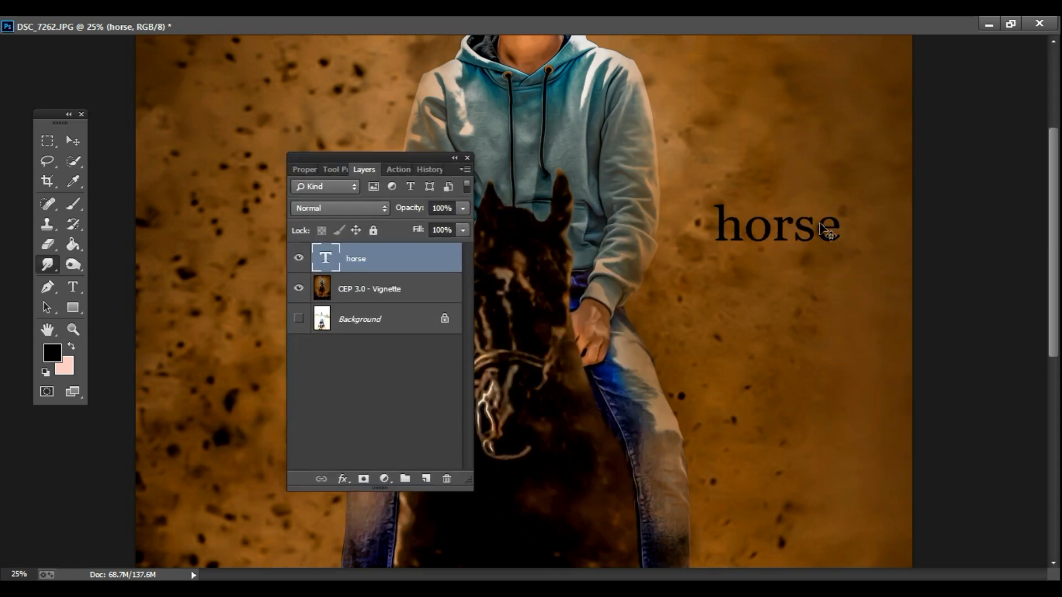
Add the word "rider" on a second line below "horse" in the text layer
click(68, 289)
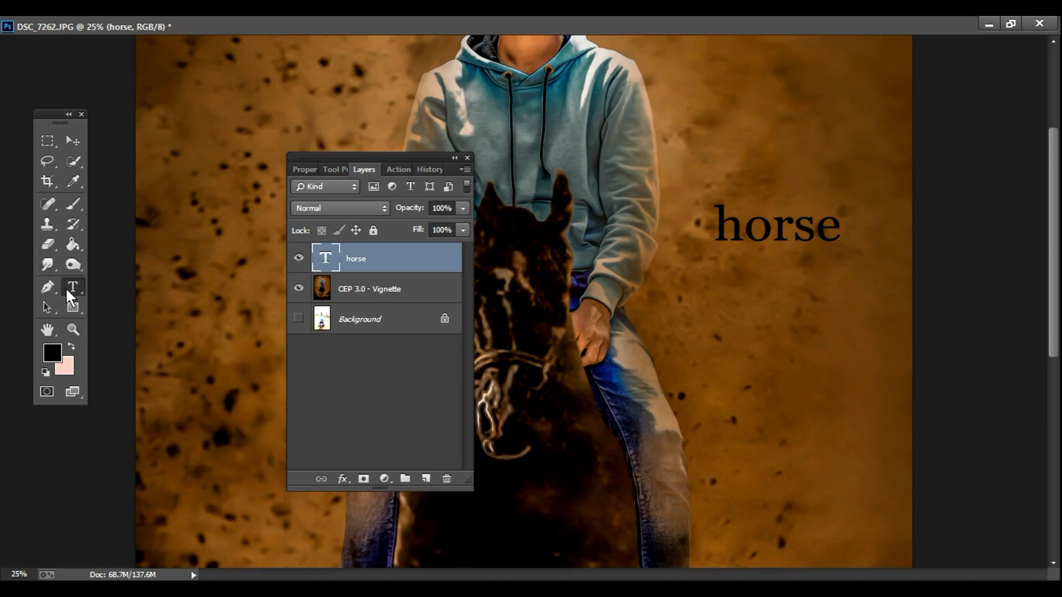
click(840, 228)
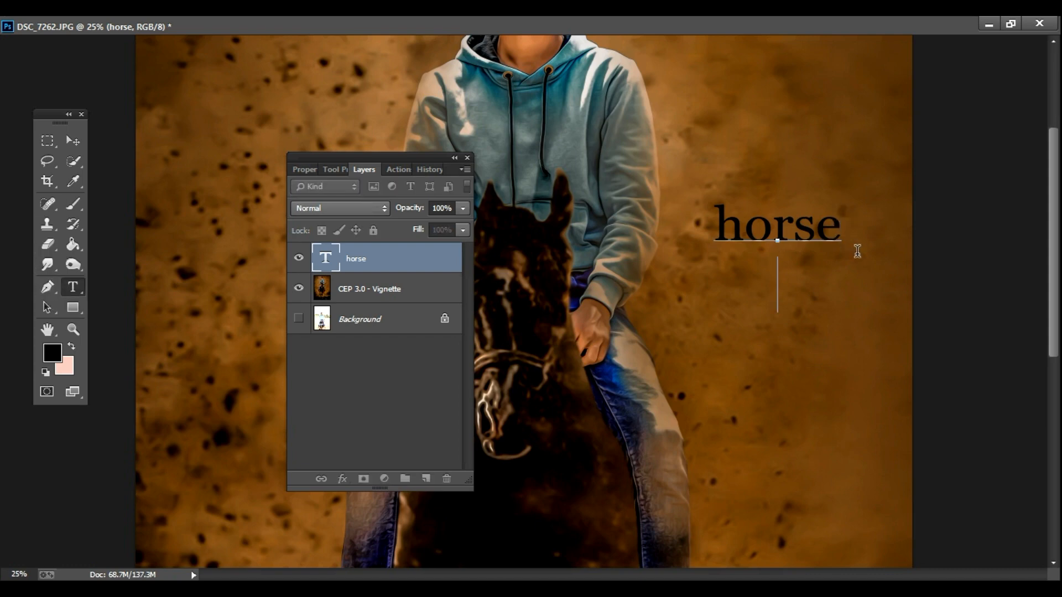
text(rider)
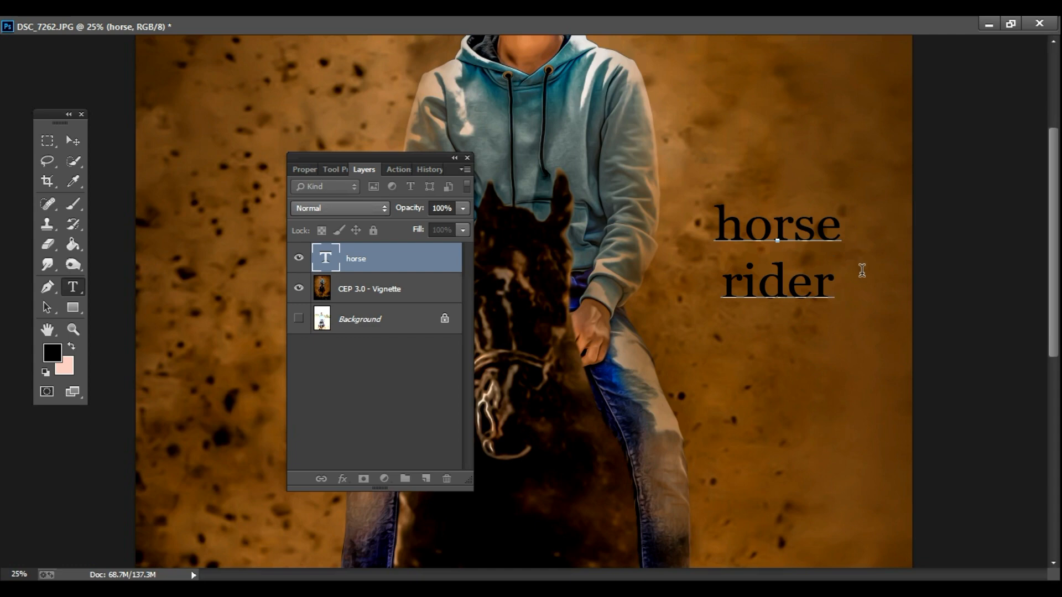
Change the colour of the whole "horse rider" text to white
key(ctrl+a)
click(1010, 23)
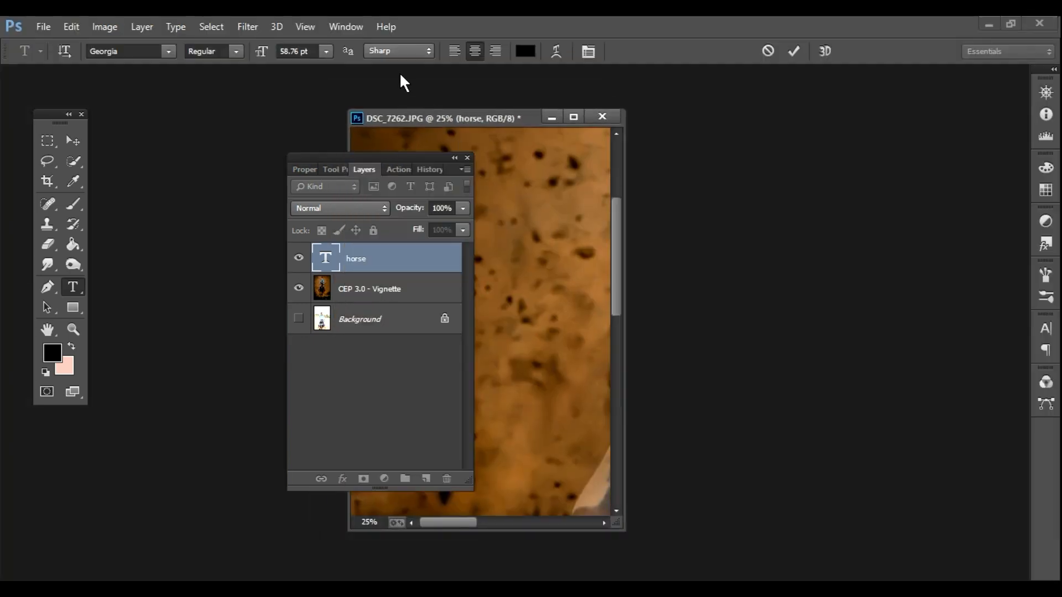
click(534, 48)
click(332, 157)
click(686, 145)
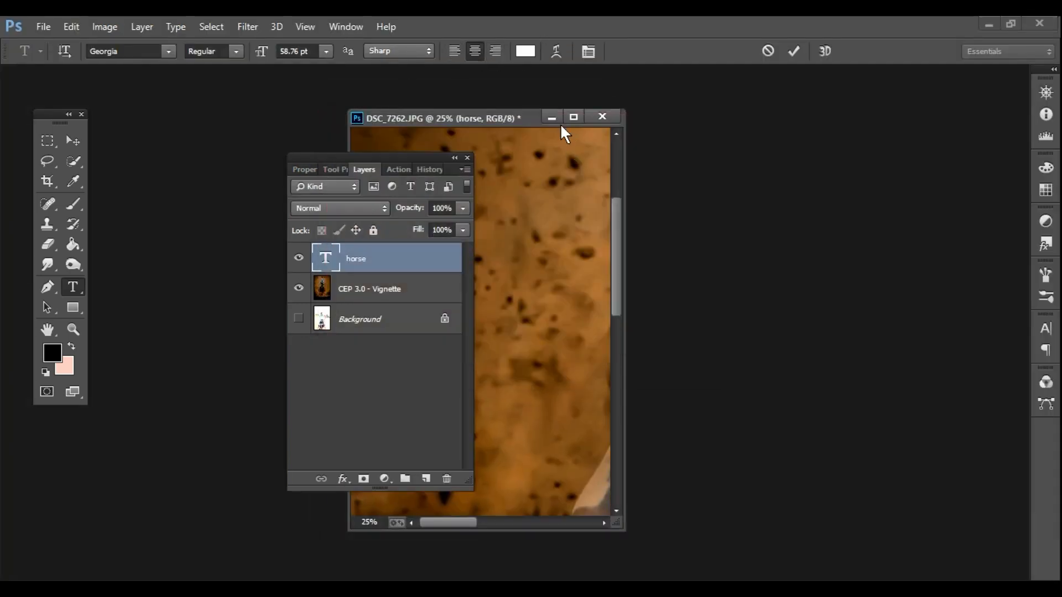
click(574, 117)
click(837, 293)
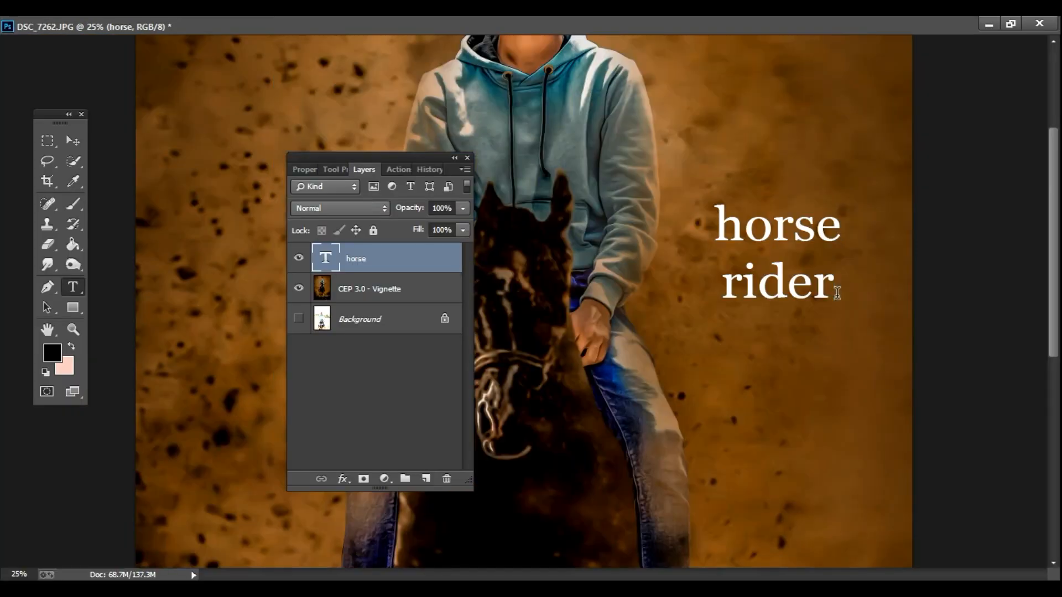
key(ctrl+Return)
Stretch the "horse rider" text wider and place it in the upper-right corner of the image beside the rider's head
key(ctrl+t)
drag(856, 306, 878, 305)
key(Return)
drag(825, 280, 834, 346)
key(z)
alt+click(758, 344)
alt+click(757, 344)
alt+click(757, 344)
key(t)
drag(642, 295, 640, 163)
key(t)
Merge the text with the CEP 3.0 - Vignette layer and restore the document to a floating window
drag(414, 163, 907, 151)
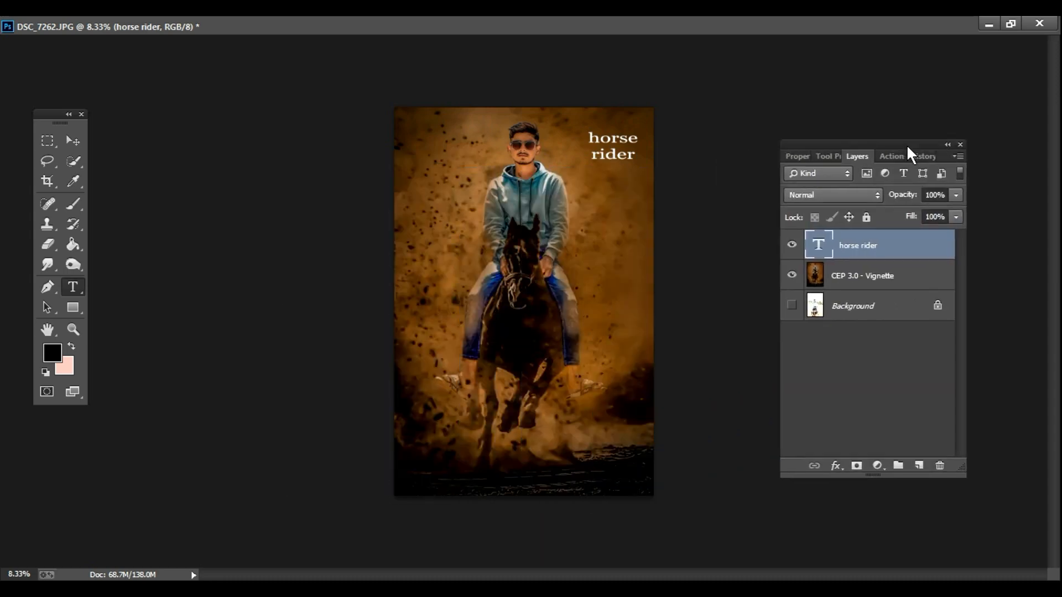
right_click(864, 246)
right_click(863, 276)
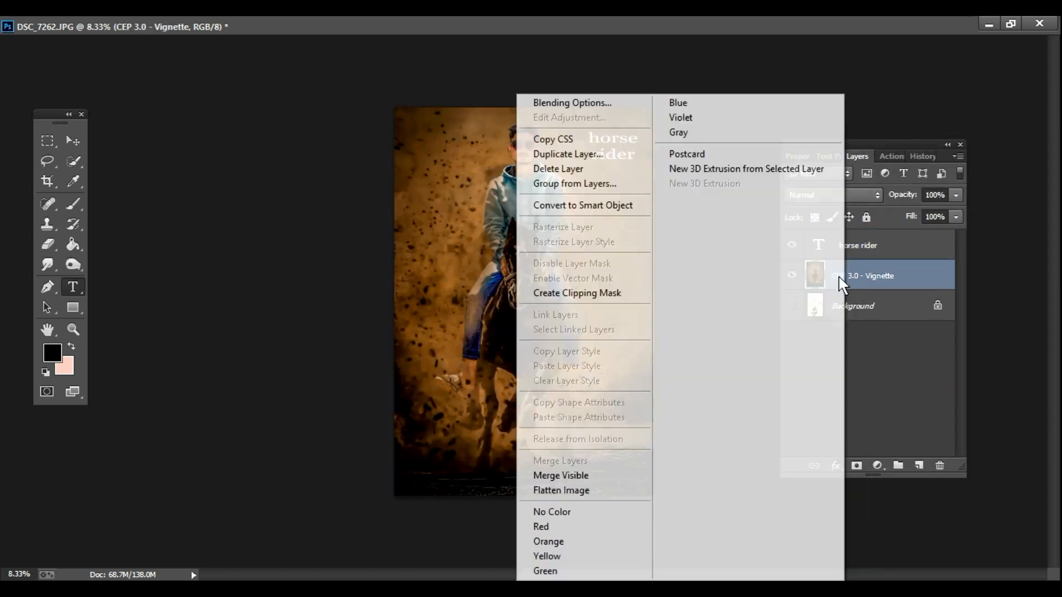
click(585, 476)
click(1011, 24)
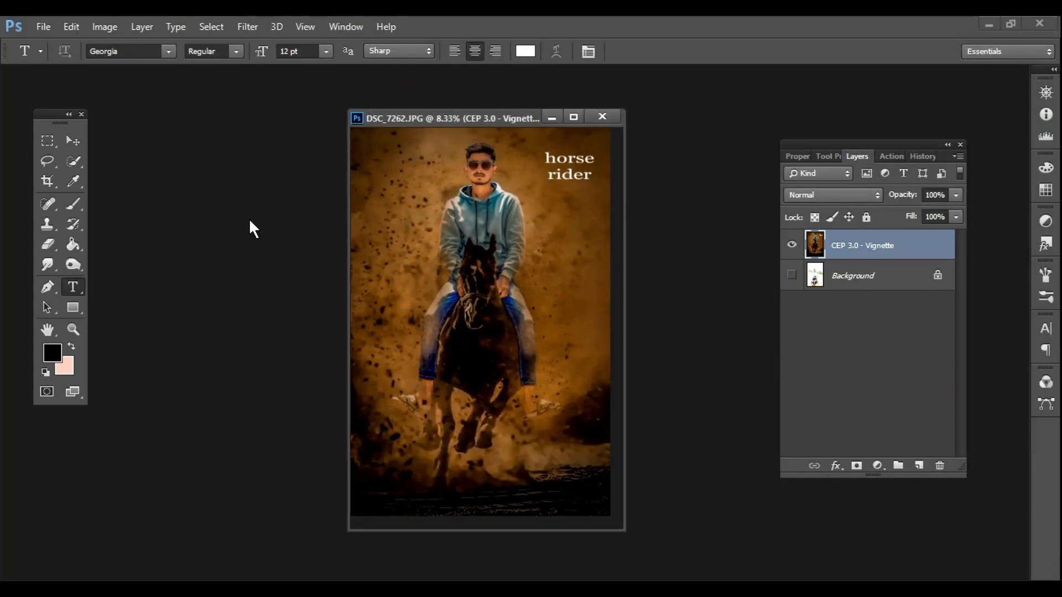
Open the nnvv logo1 image from the my picss folder
double_click(178, 149)
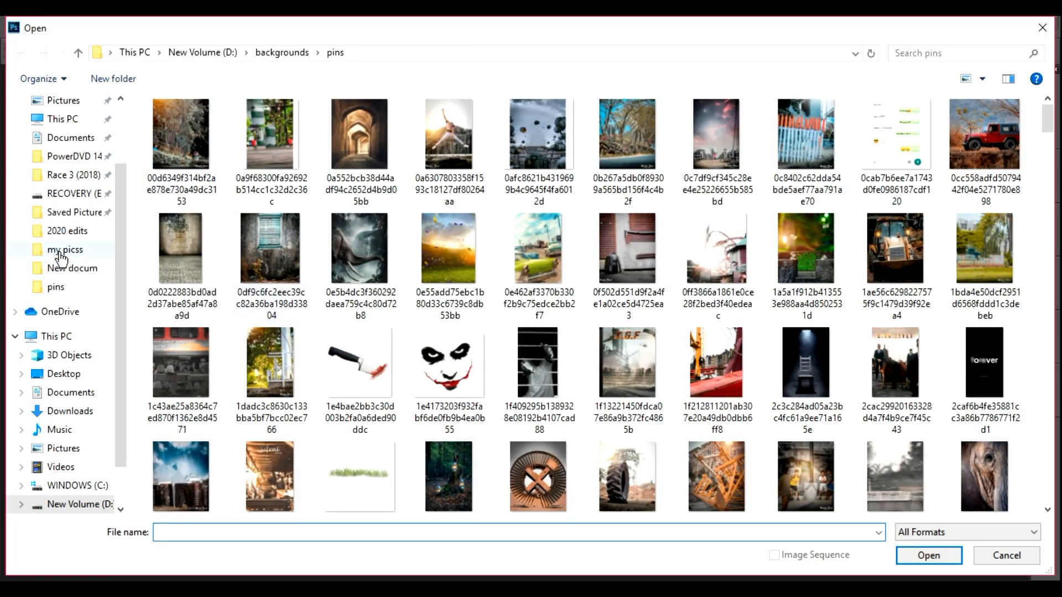
click(72, 252)
scroll(455, 310, down, 10)
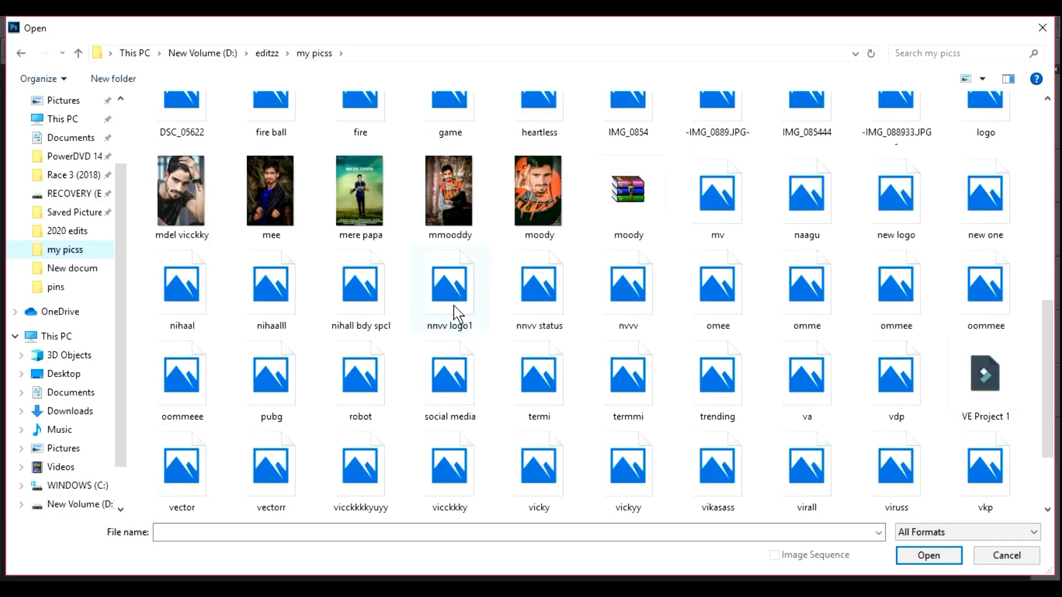
click(455, 311)
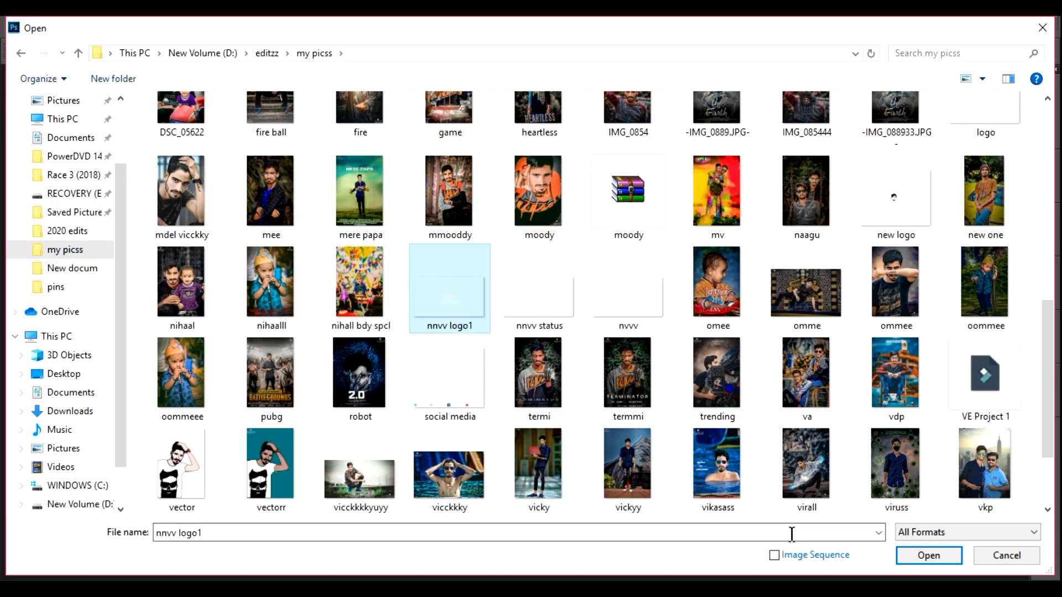
click(929, 556)
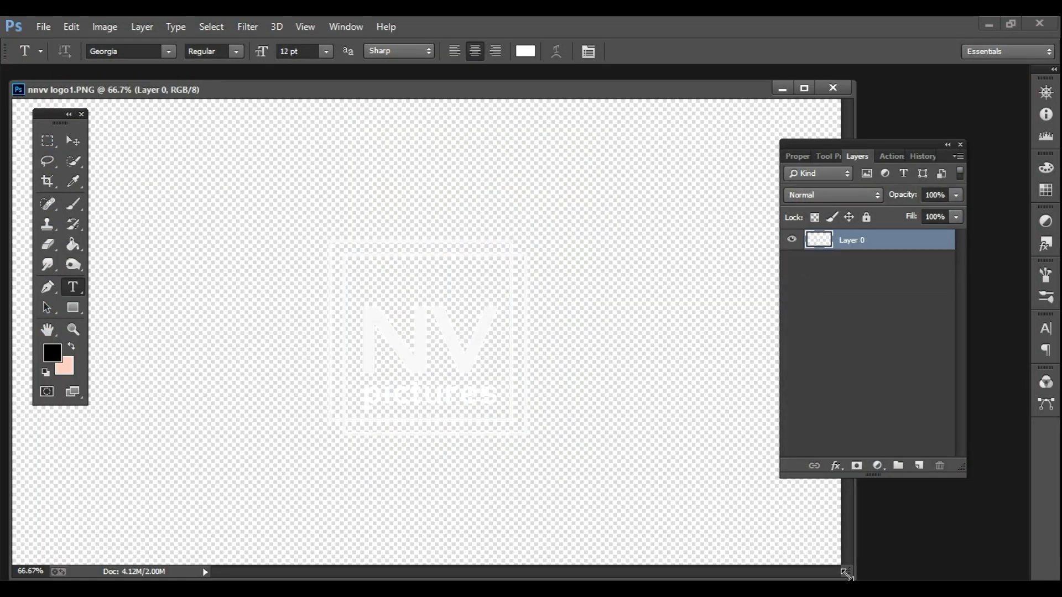
Bring the NV pictures logo into DSC_7262, scale it down near the rider's shoulder, and merge the visible layers
drag(852, 577, 395, 431)
drag(372, 366, 428, 198)
key(ctrl+t)
key(Return)
key(t)
right_click(872, 256)
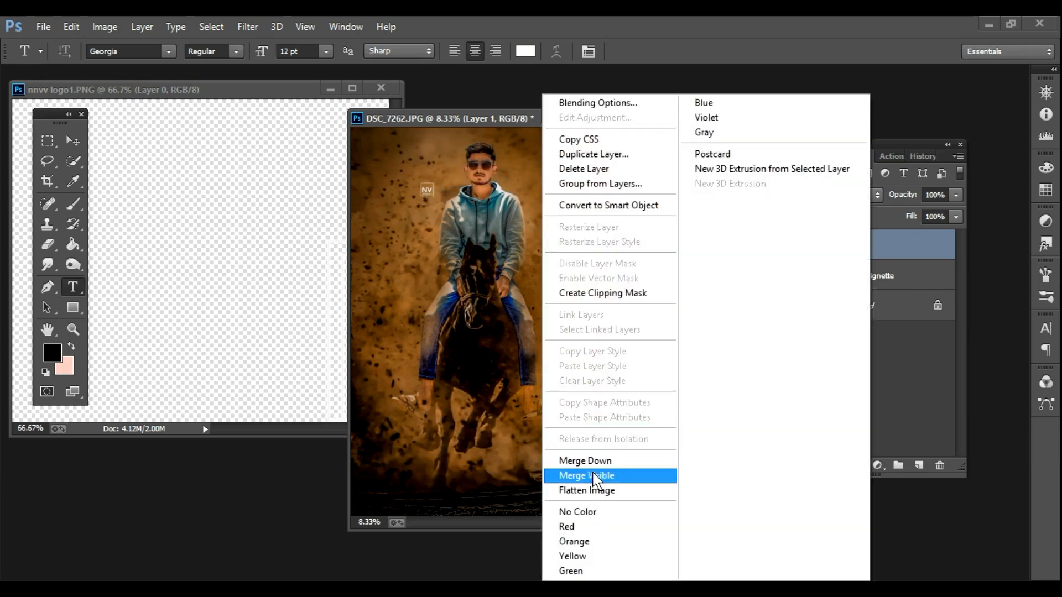
click(591, 541)
Compare the finished composite with the original Background photo, and leave Layer 1 as the document's only layer
click(792, 247)
click(792, 247)
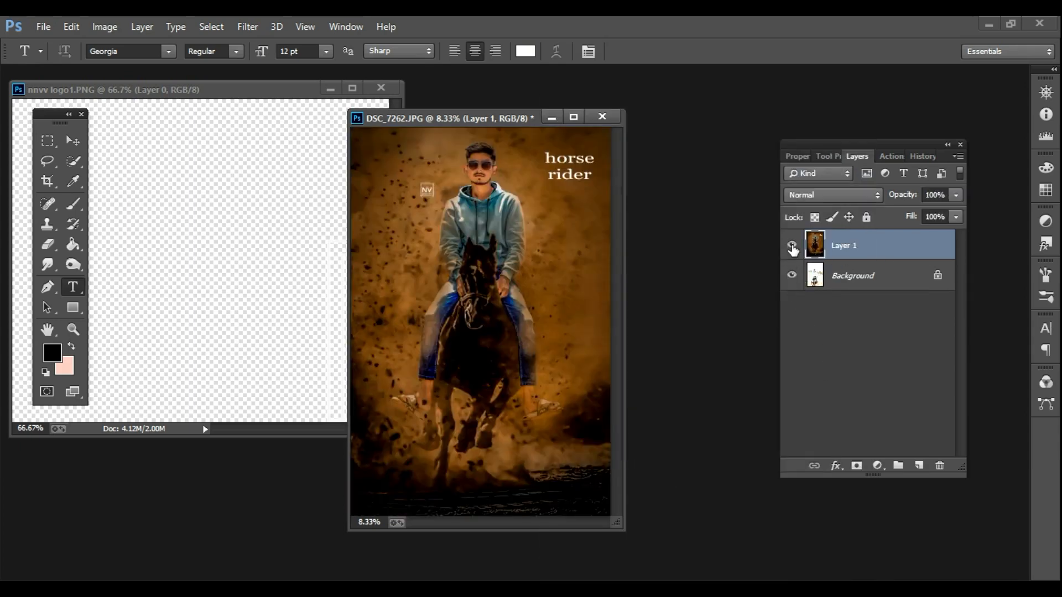
click(792, 246)
click(792, 246)
key(ctrl+e)
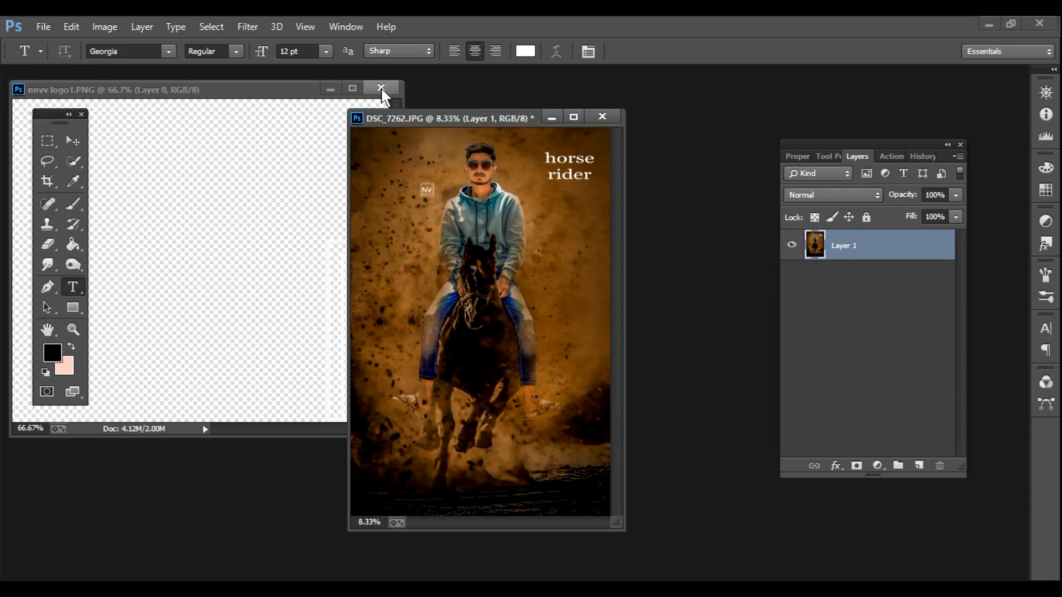
Close the nnvv logo1 image
click(381, 88)
Browse the 2020 background folder, including its New folder and Top 3 CB Presets subfolders, for another image
key(ctrl+o)
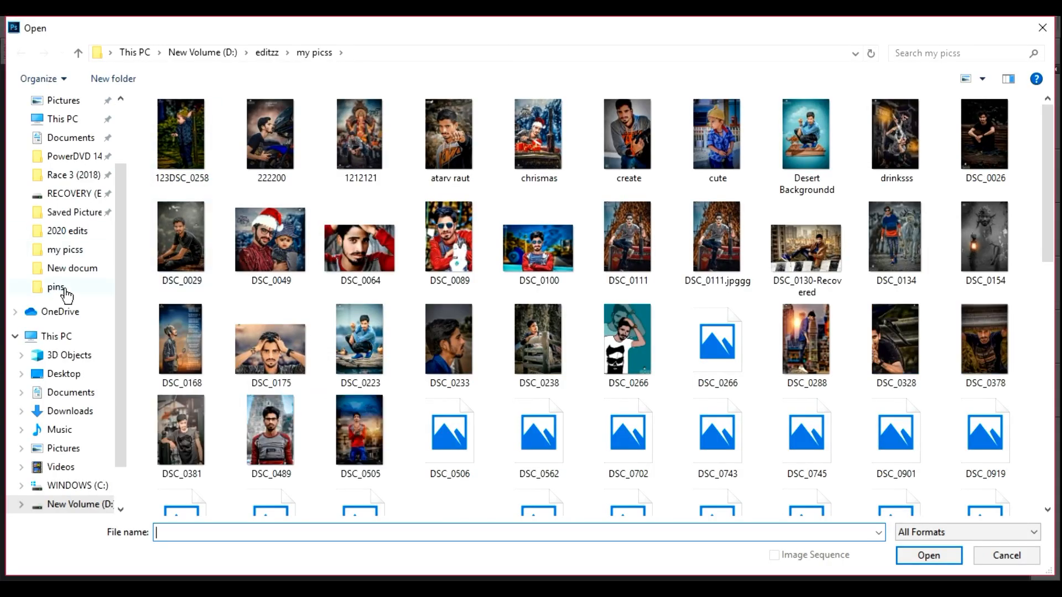
click(67, 290)
click(78, 52)
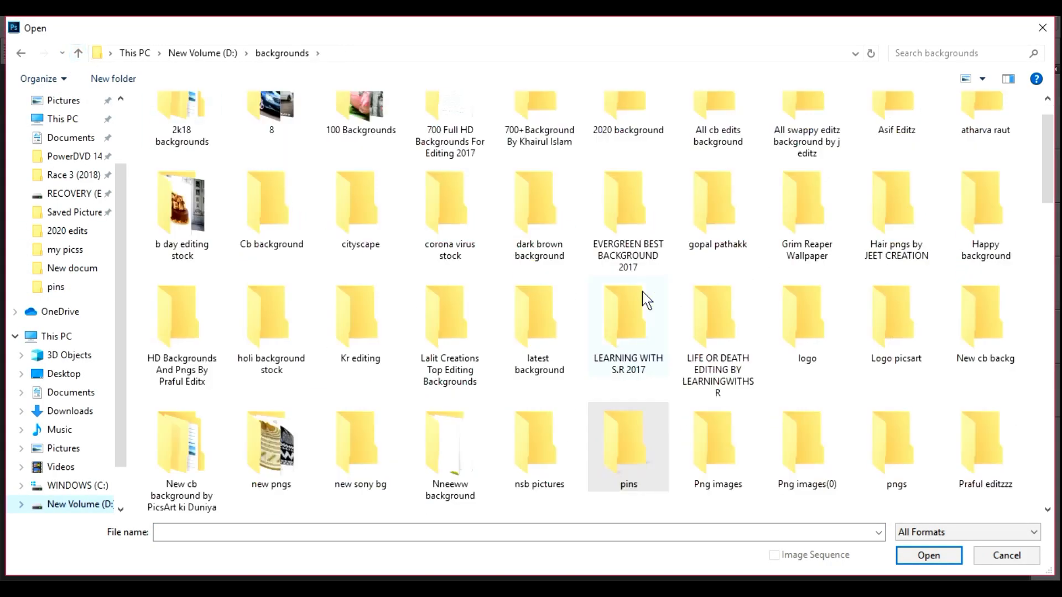
double_click(624, 138)
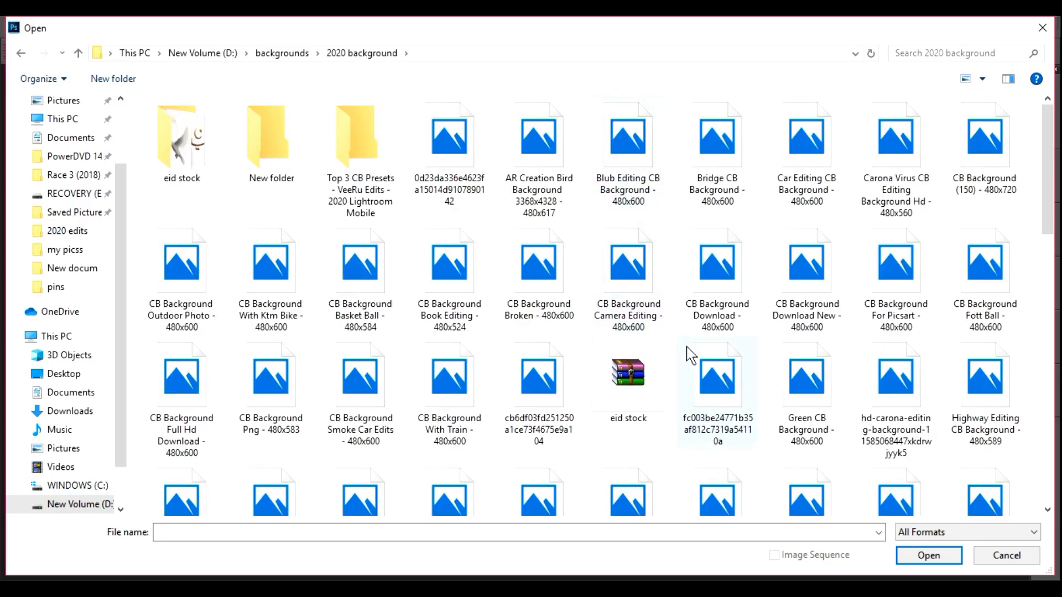
mouse_move(1053, 194)
mouse_down()
mouse_move(1053, 487)
mouse_move(1050, 216)
mouse_up()
double_click(264, 154)
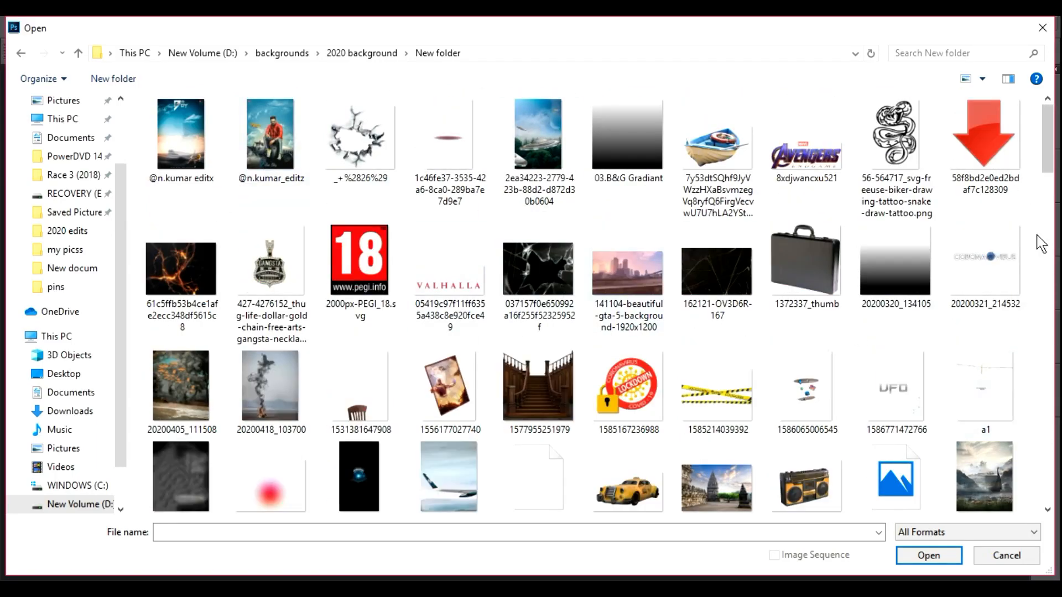
drag(1048, 169, 1049, 207)
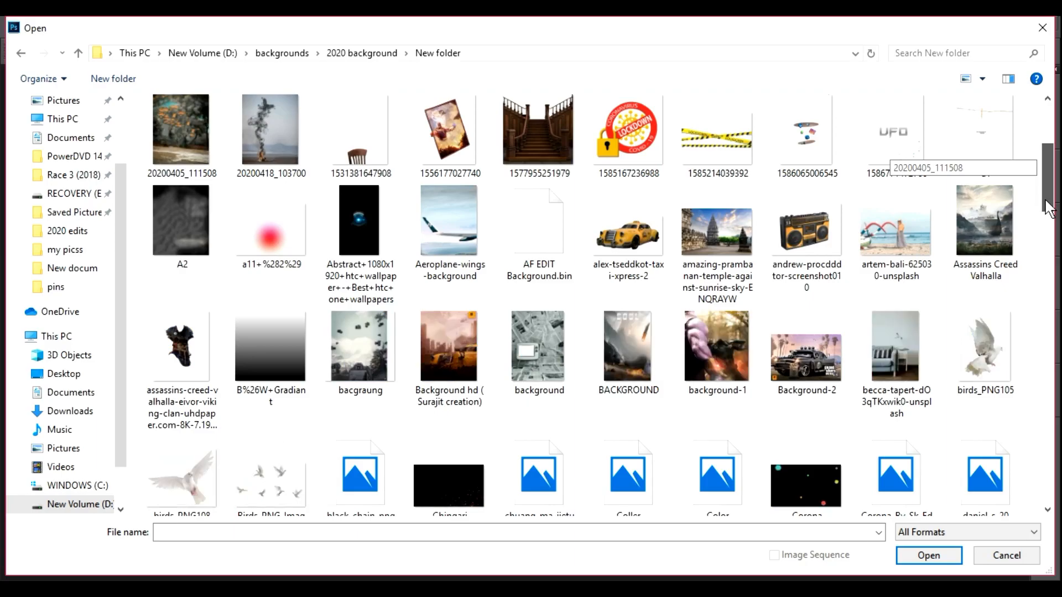
drag(1049, 208, 1058, 504)
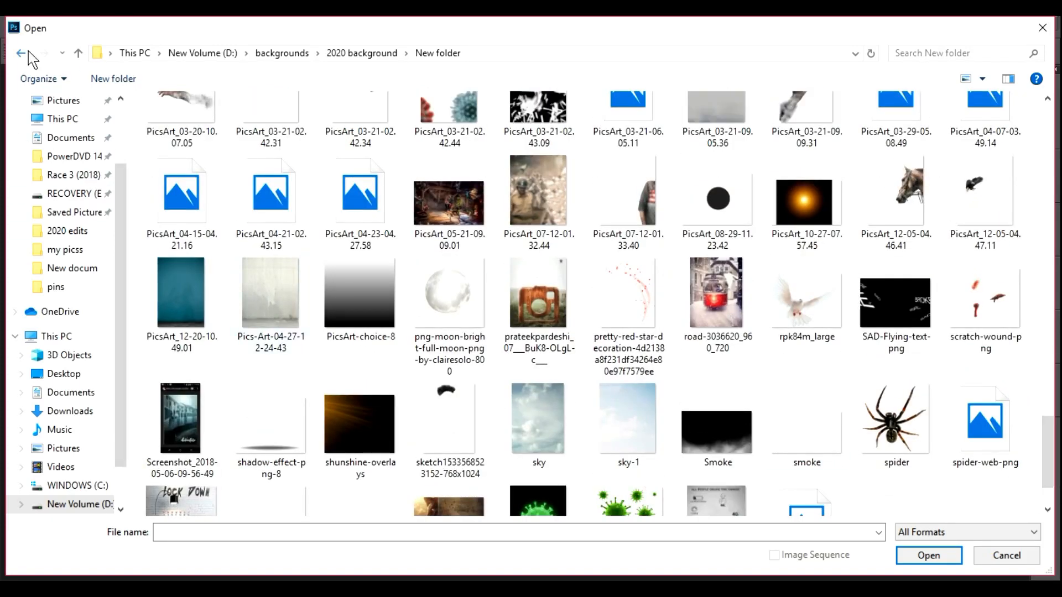
click(28, 53)
double_click(357, 152)
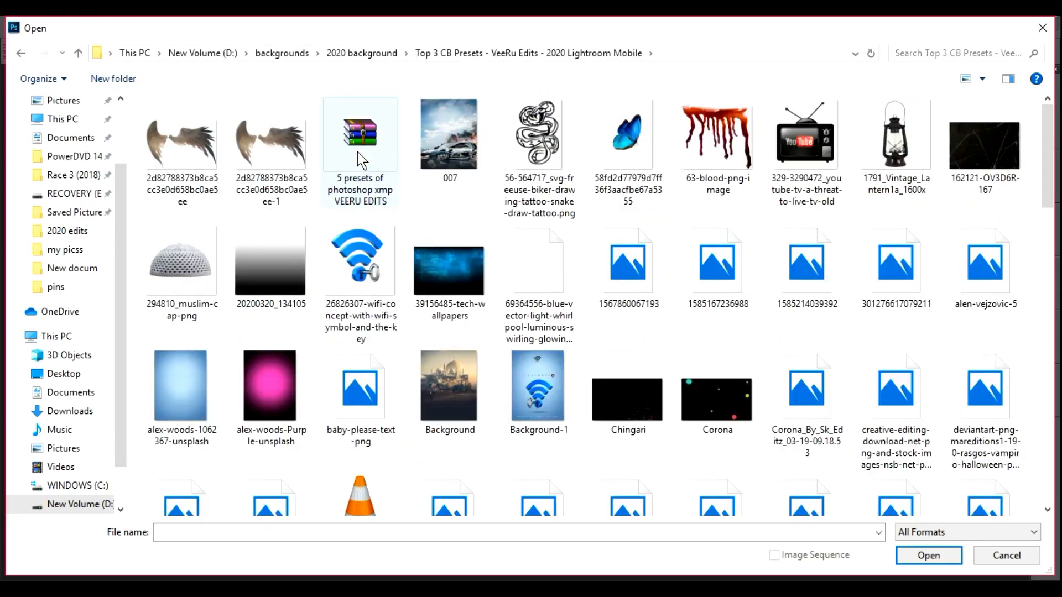
drag(1046, 189, 1040, 382)
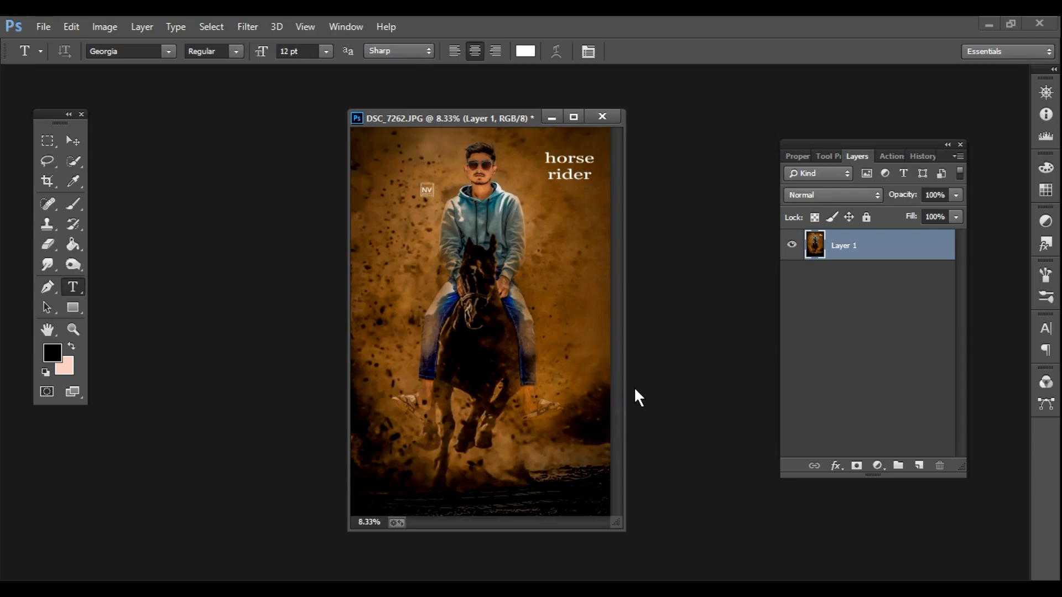
Retouch the background along the outer edge of the rider's jeans with a size 300 Clone Stamp at 49% opacity
key(v)
key(z)
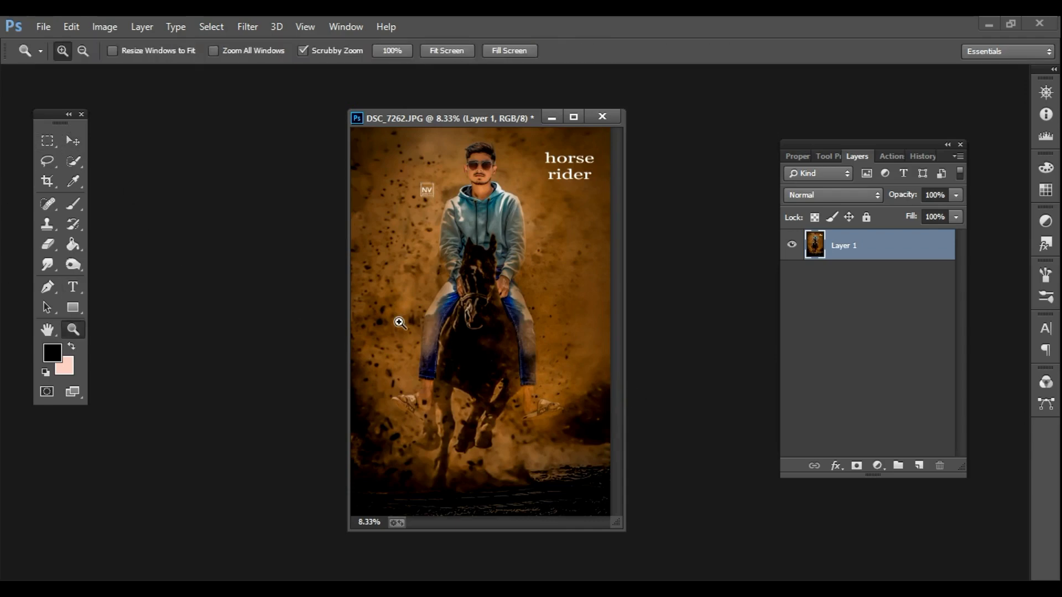
click(398, 317)
click(409, 316)
key(v)
click(47, 224)
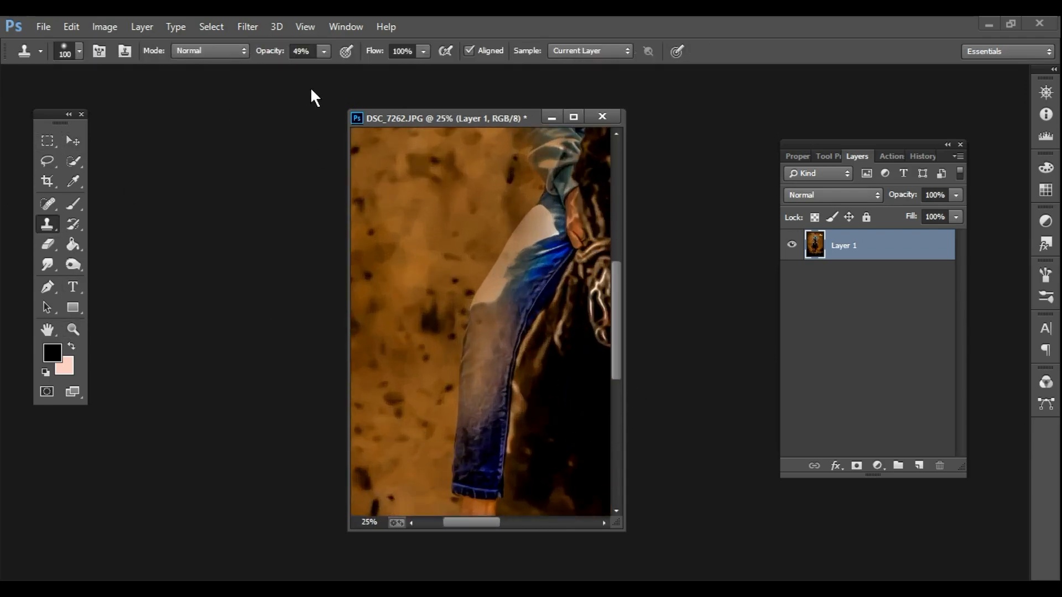
click(574, 117)
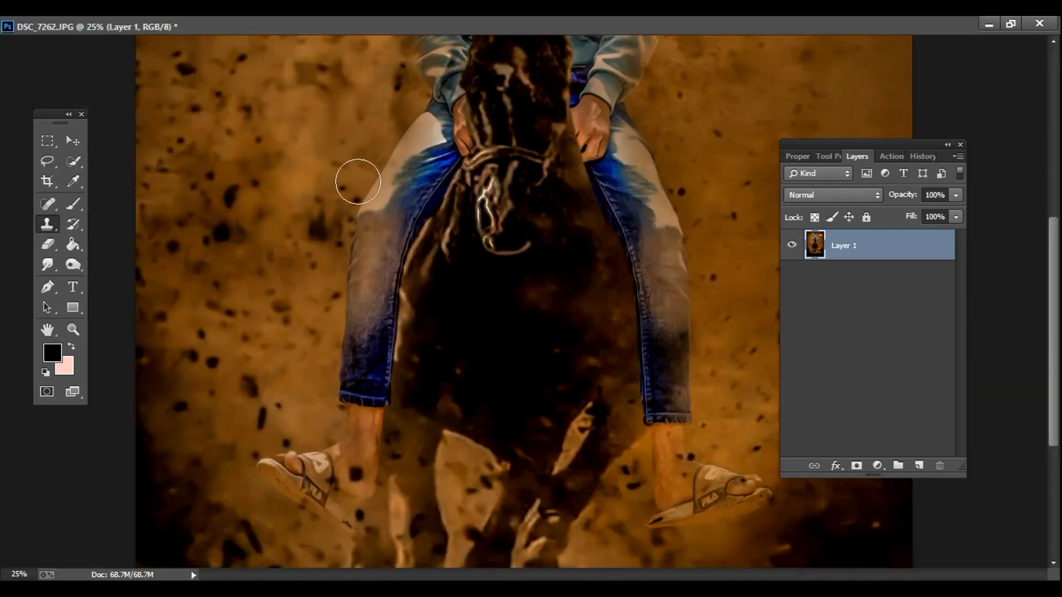
mouse_move(382, 136)
mouse_down()
mouse_move(349, 214)
mouse_move(333, 322)
mouse_move(358, 173)
mouse_move(393, 114)
mouse_move(350, 209)
mouse_move(337, 276)
mouse_up()
scroll(158, 315, up, 2)
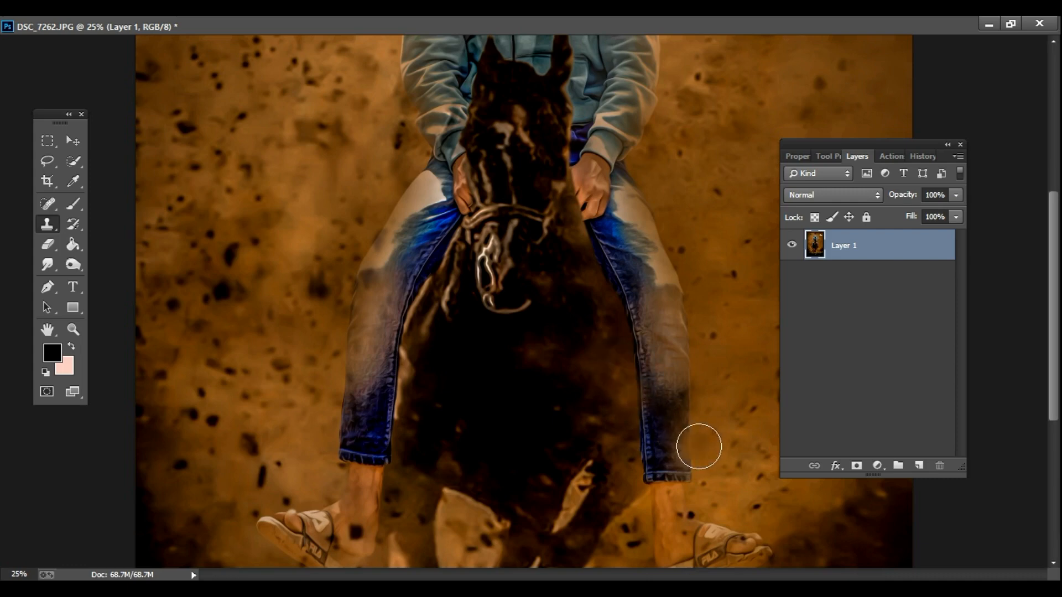
alt+click(699, 446)
alt+click(699, 446)
alt+click(700, 447)
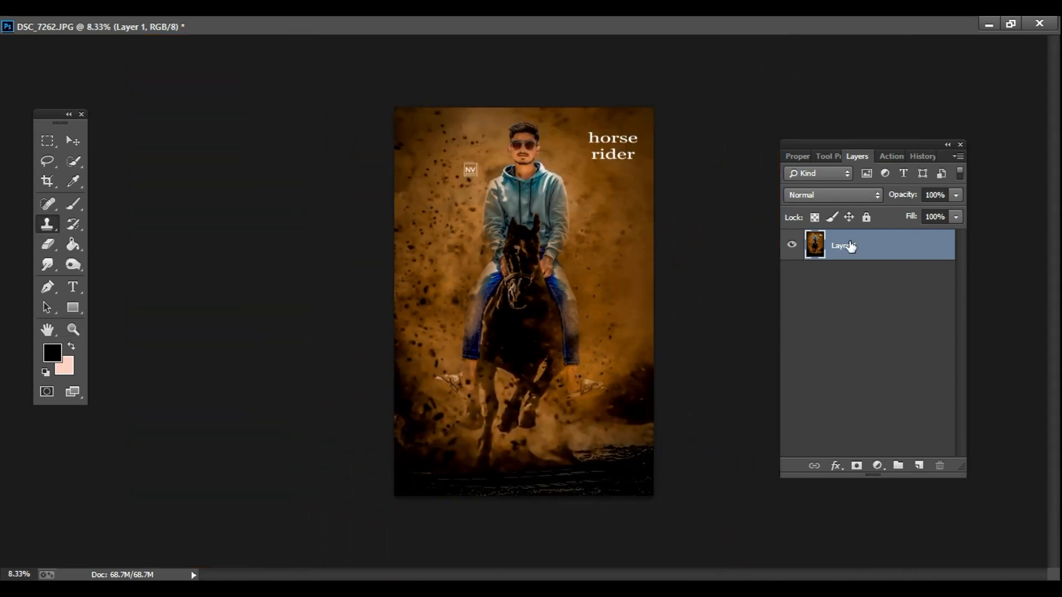
Flatten the composite into a single Background layer and restore the document to a floating window
right_click(850, 246)
click(563, 494)
click(1010, 24)
Apply the Imagenomic Portraiture filter with the Default preset, checking the rider's face at 57% in the preview
click(247, 26)
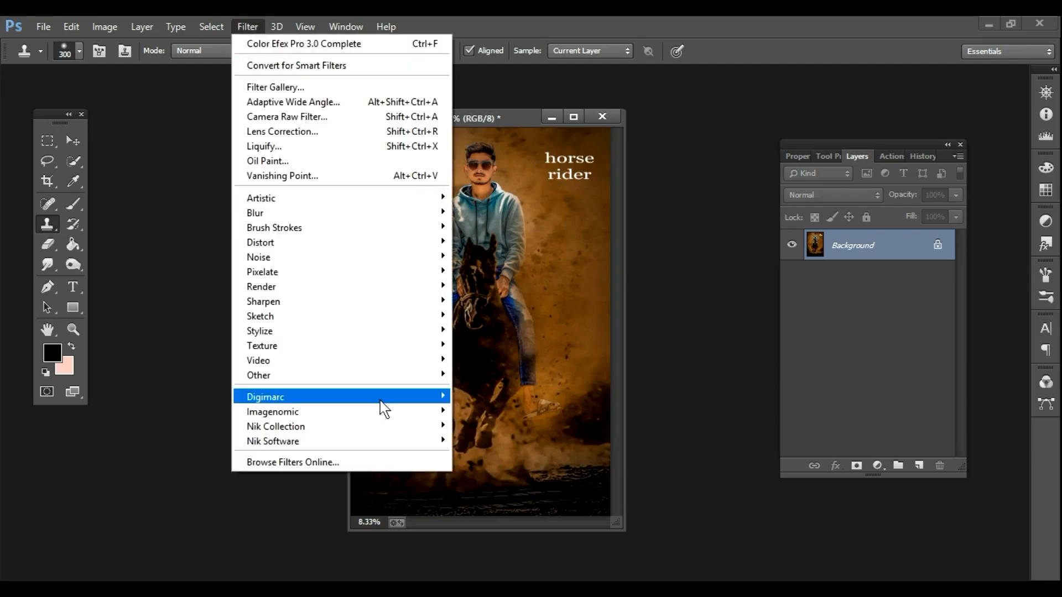
mouse_move(387, 412)
click(487, 425)
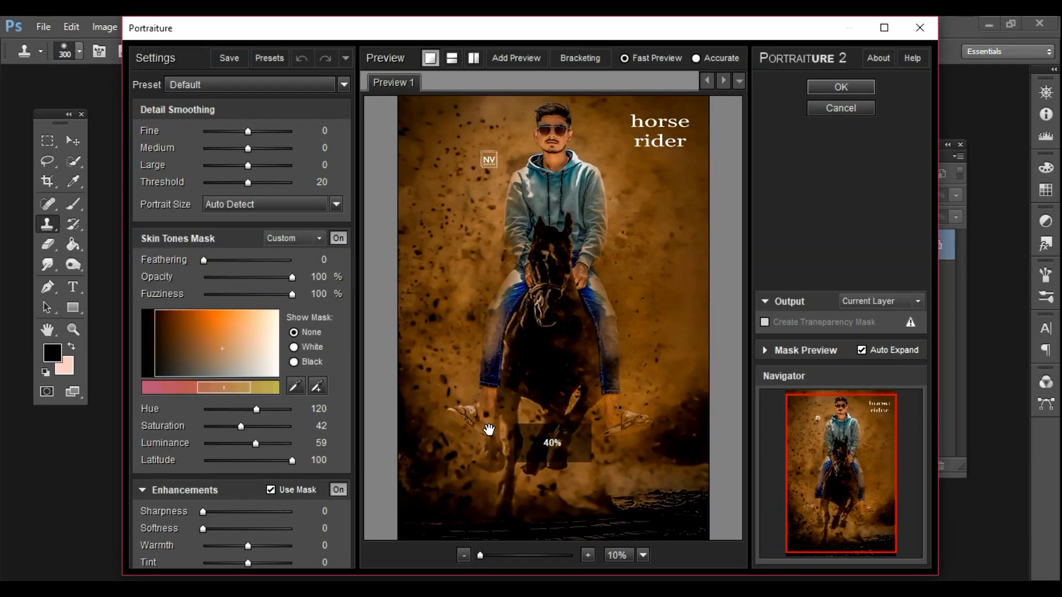
click(504, 556)
drag(517, 260, 535, 499)
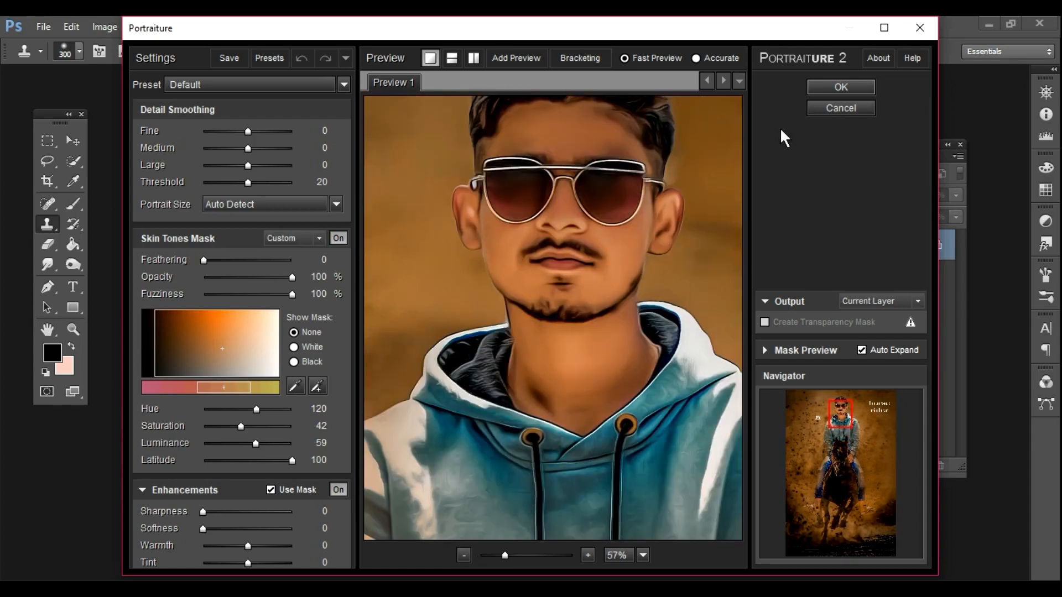
click(813, 88)
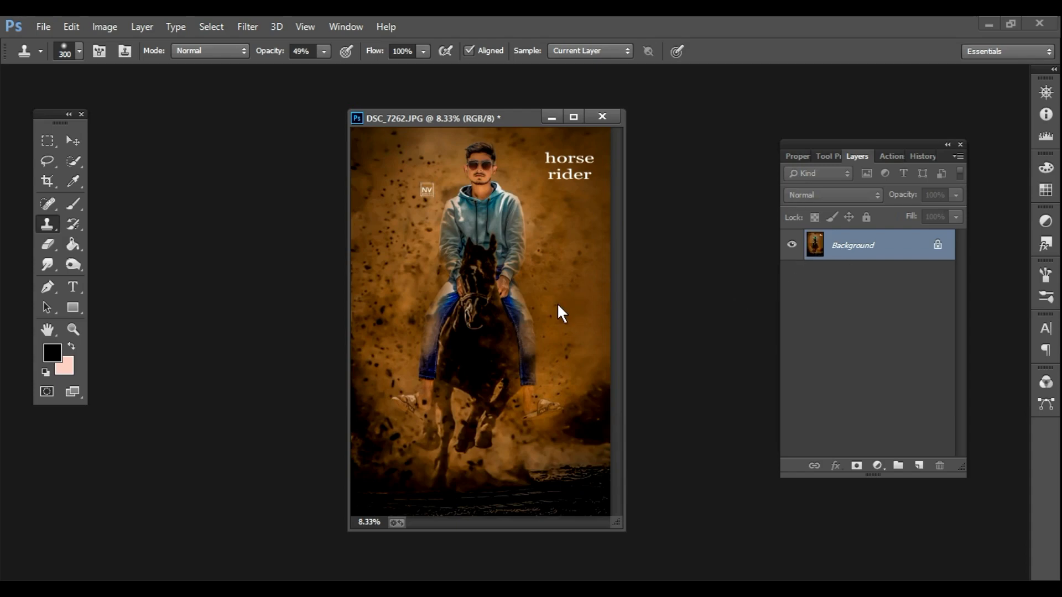
Save the composite as a JPEG named DSC_7262 in the 2020 edits folder, at quality 12 in Progressive format with 3 scans
key(ctrl+shift+s)
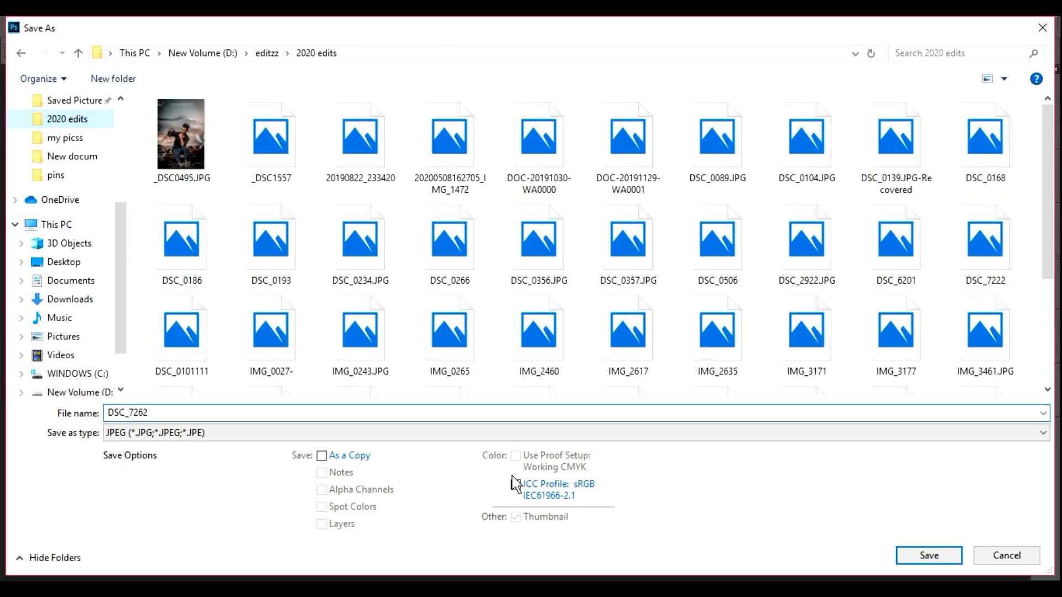
click(924, 557)
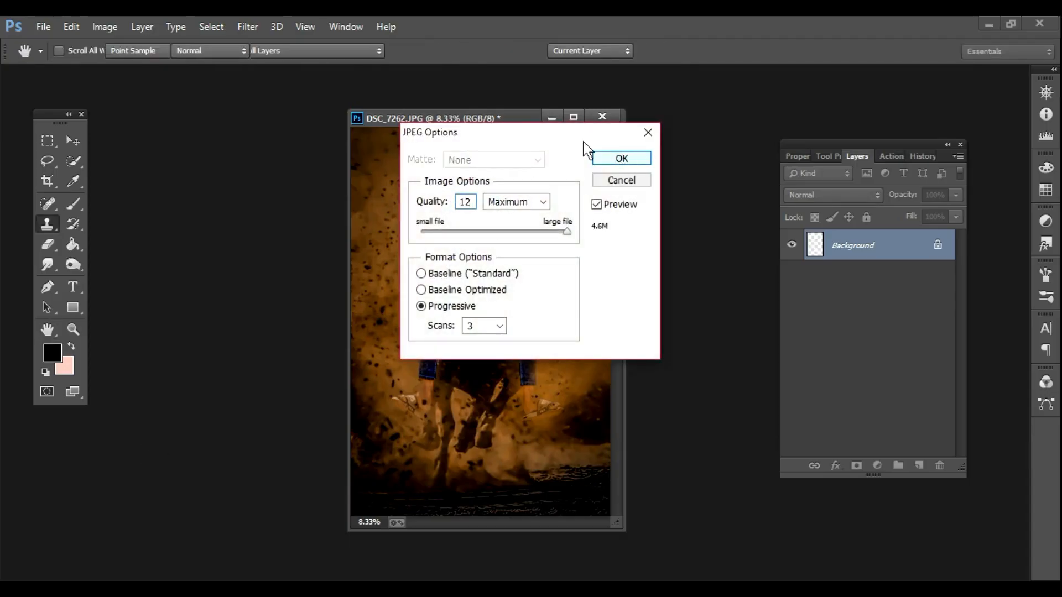
click(621, 159)
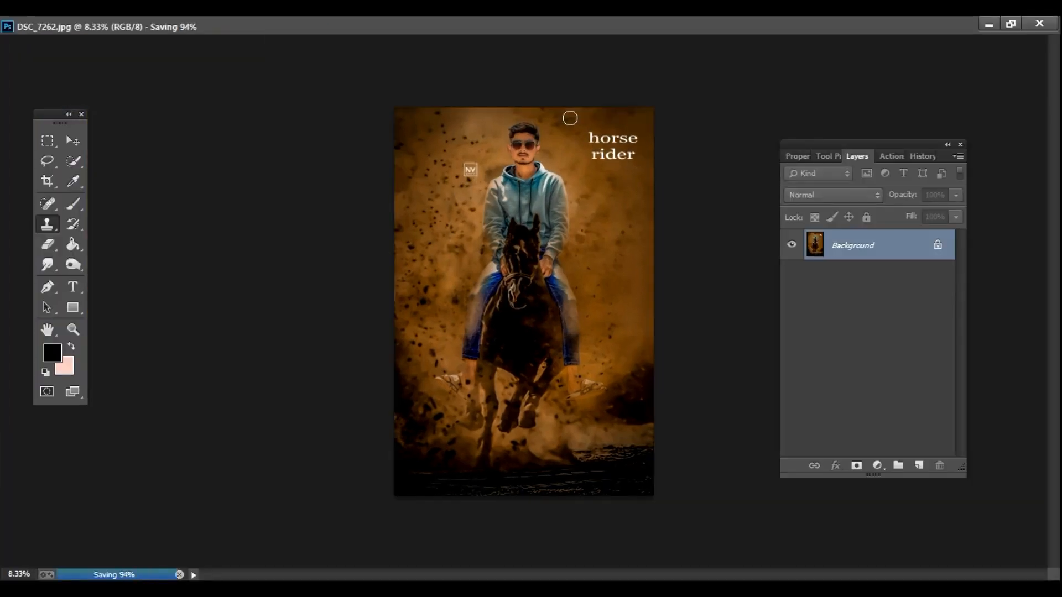